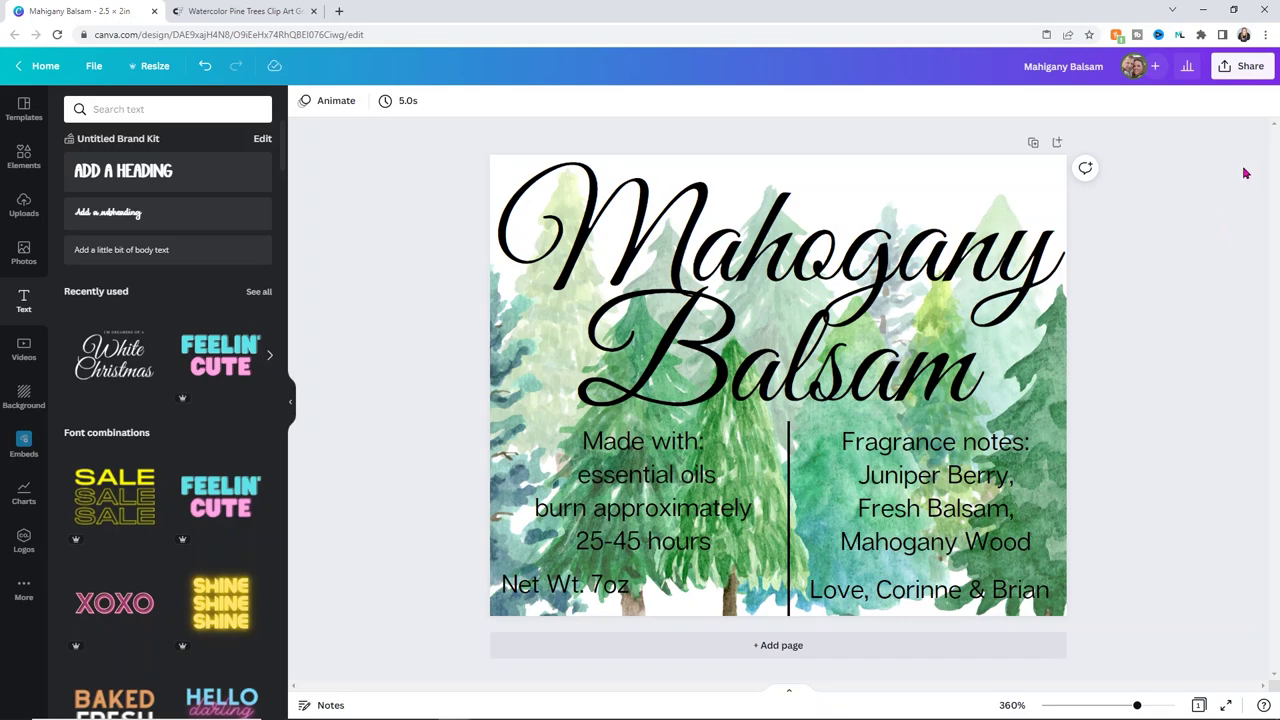
Step: Create a new custom-size design 2.5 in wide and 2 in high
key(ctrl+Tab)
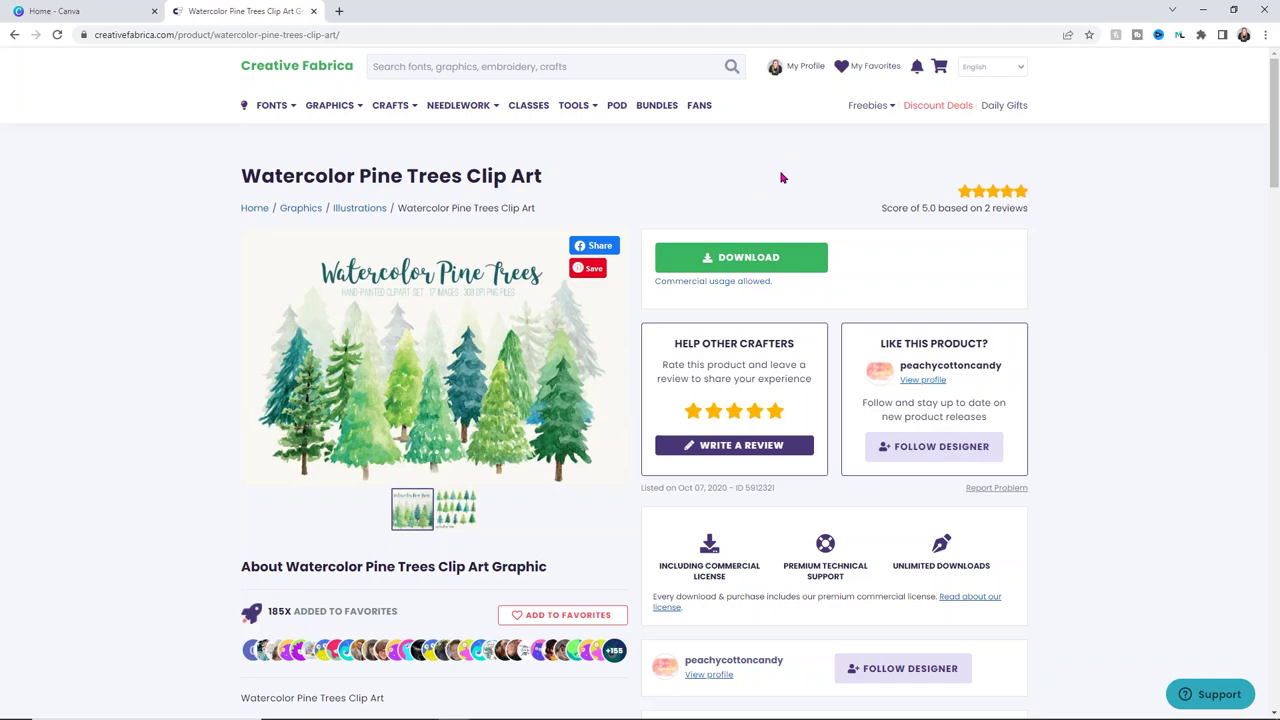
key(ctrl+shift+Tab)
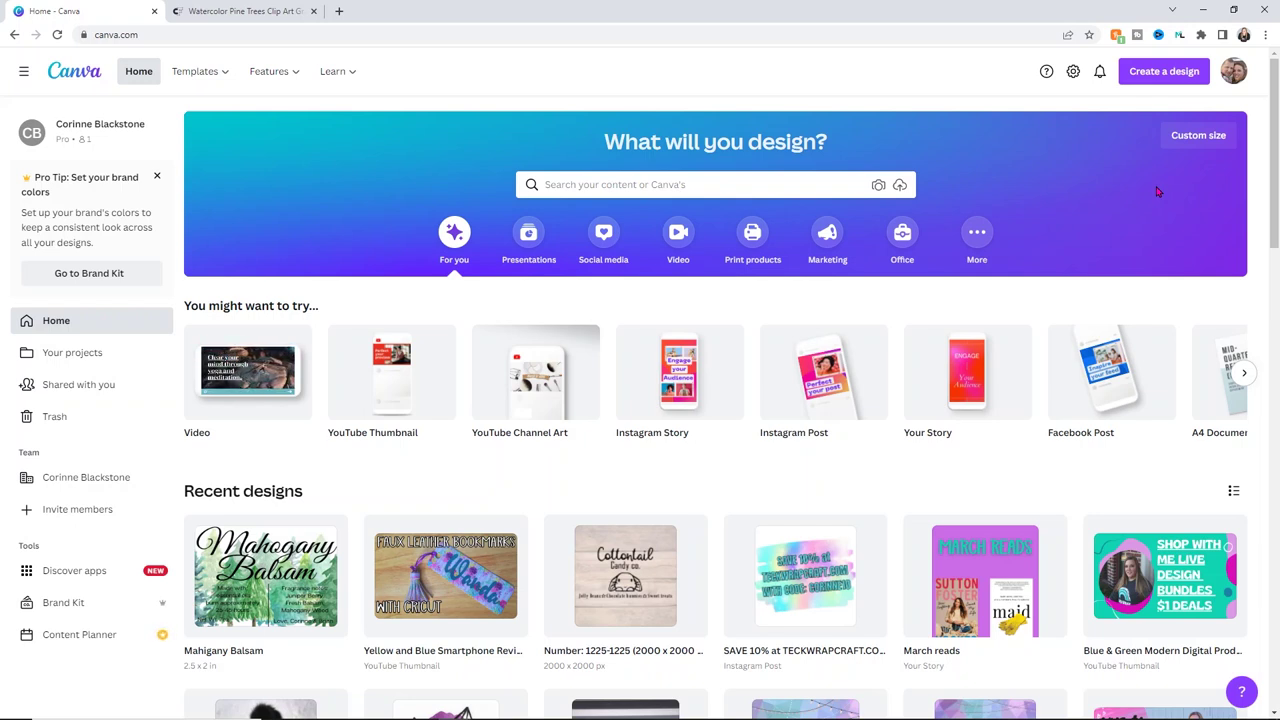
click(1200, 136)
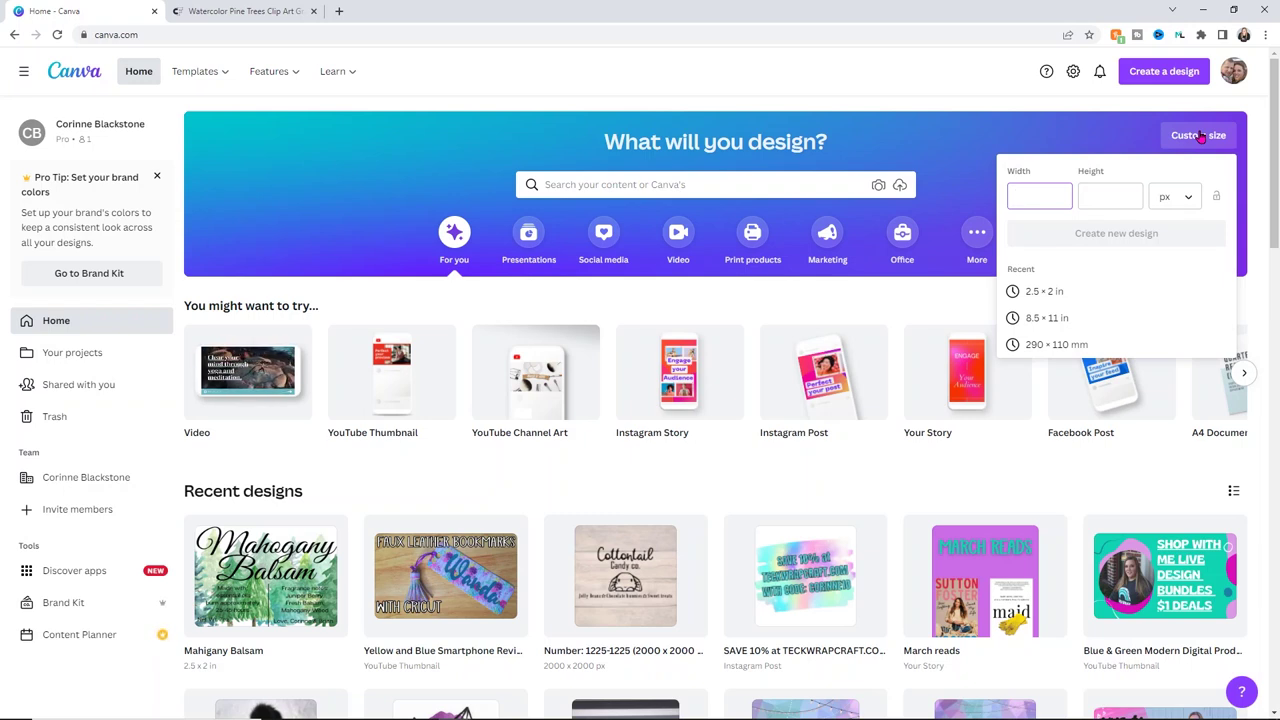
click(1187, 199)
click(1179, 232)
click(1042, 200)
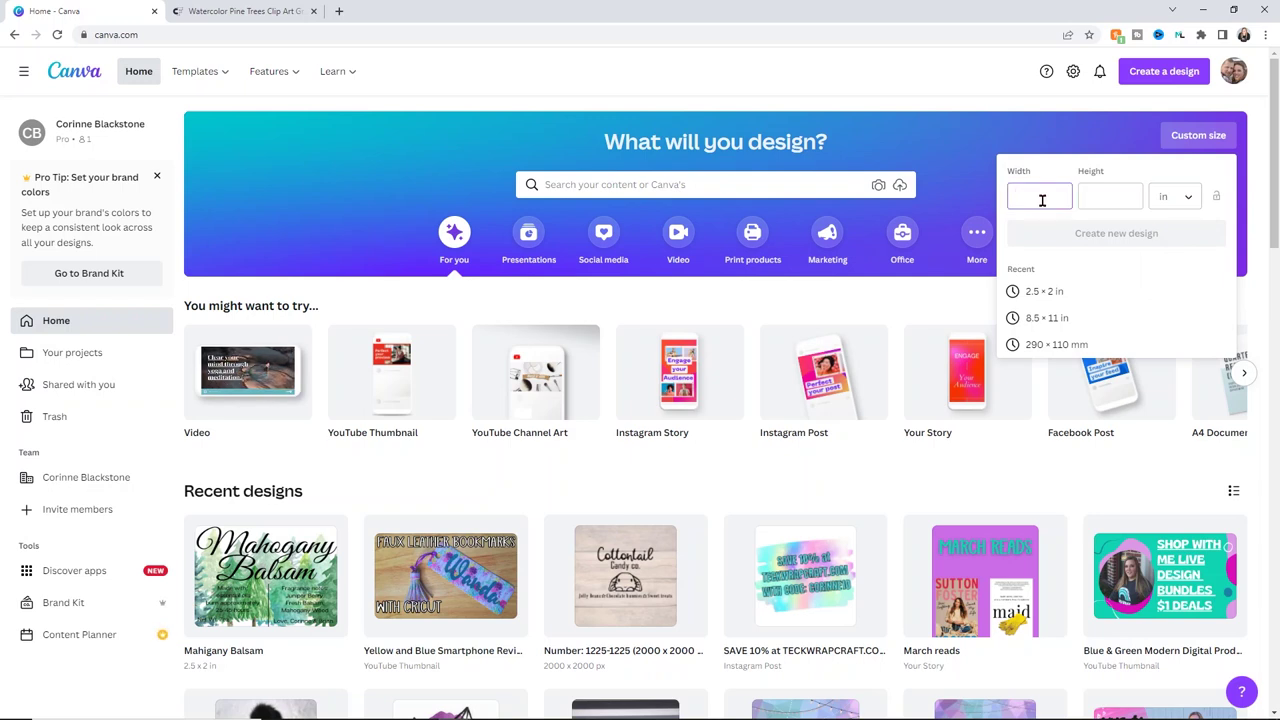
text(2.5)
click(1117, 195)
text(2)
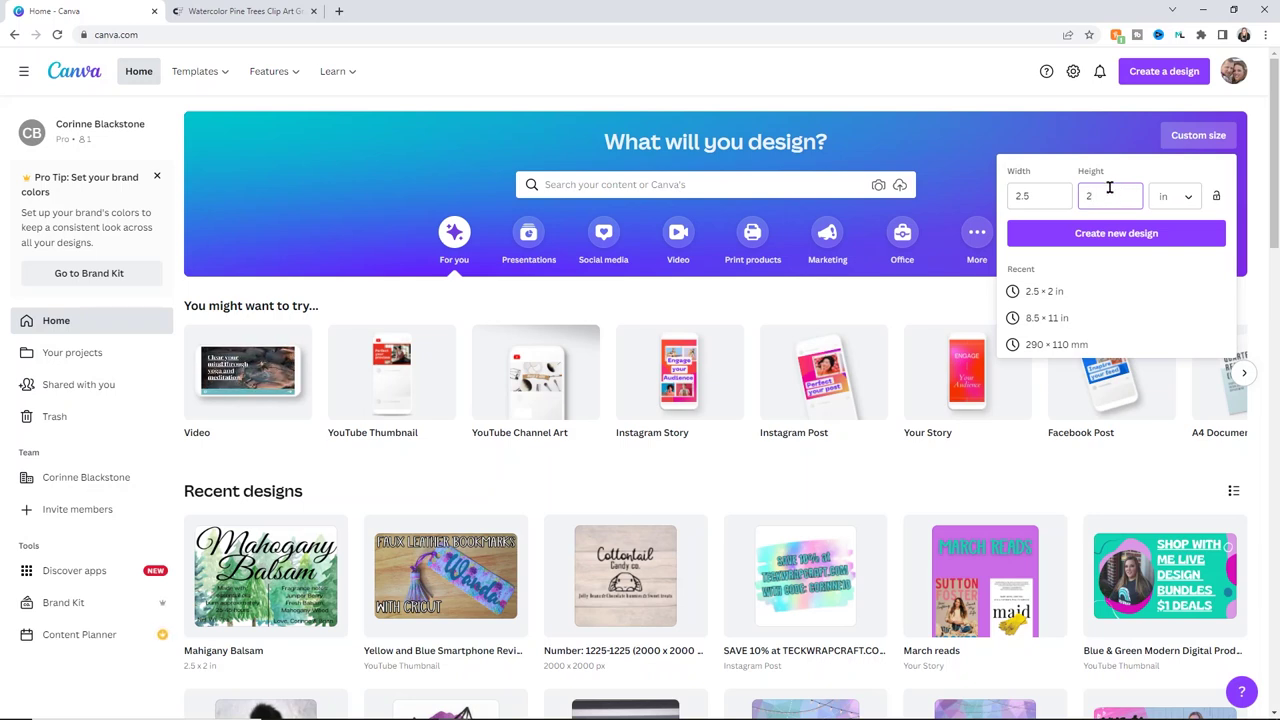
click(1108, 238)
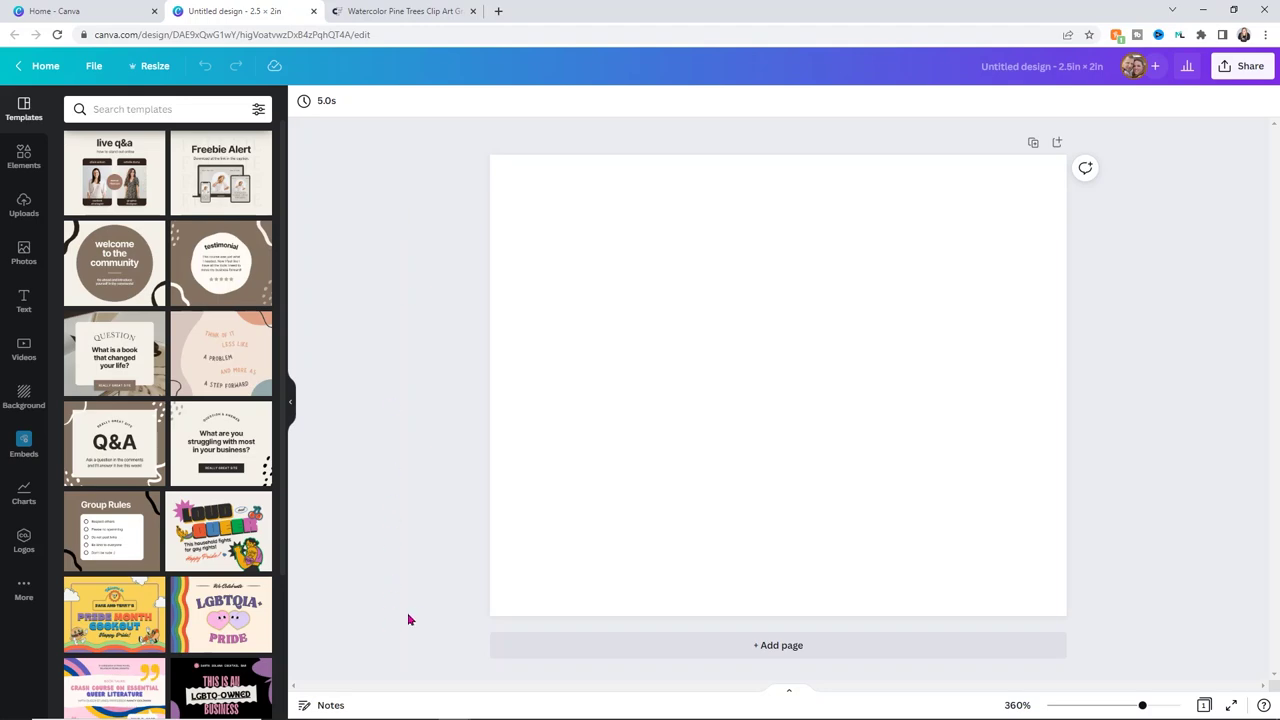
Step: Upload pine tree3, 7, 8, 9b, 10b, 11b and 13 from the PeachyCottoncandy-Pine trees folder into the design
click(397, 712)
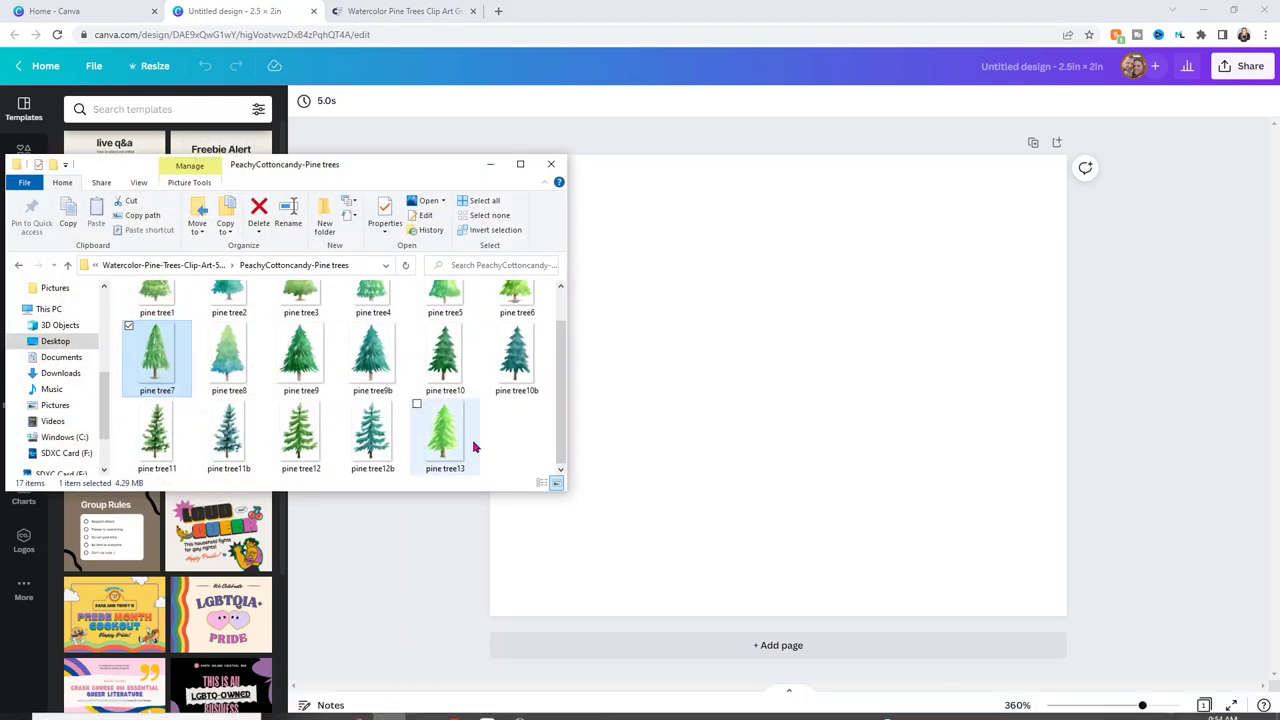
scroll(441, 350, up, 1)
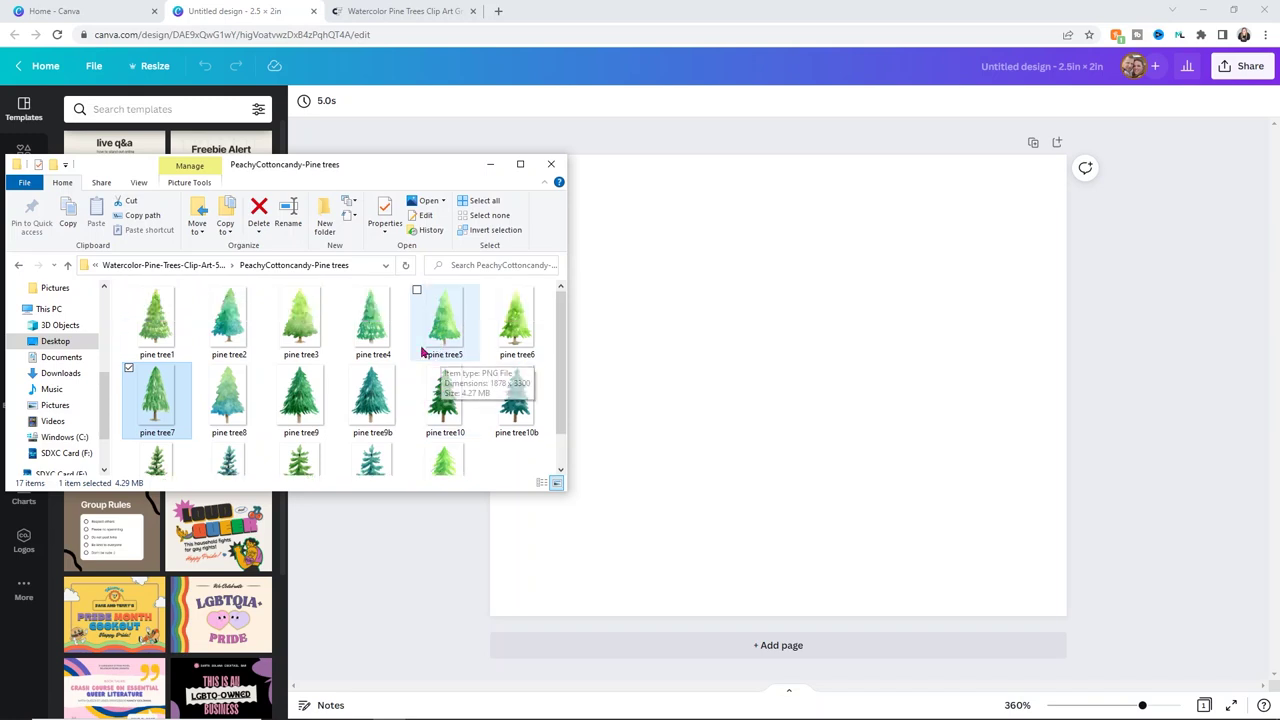
ctrl+click(236, 394)
ctrl+click(385, 403)
ctrl+click(515, 400)
scroll(440, 400, down, 1)
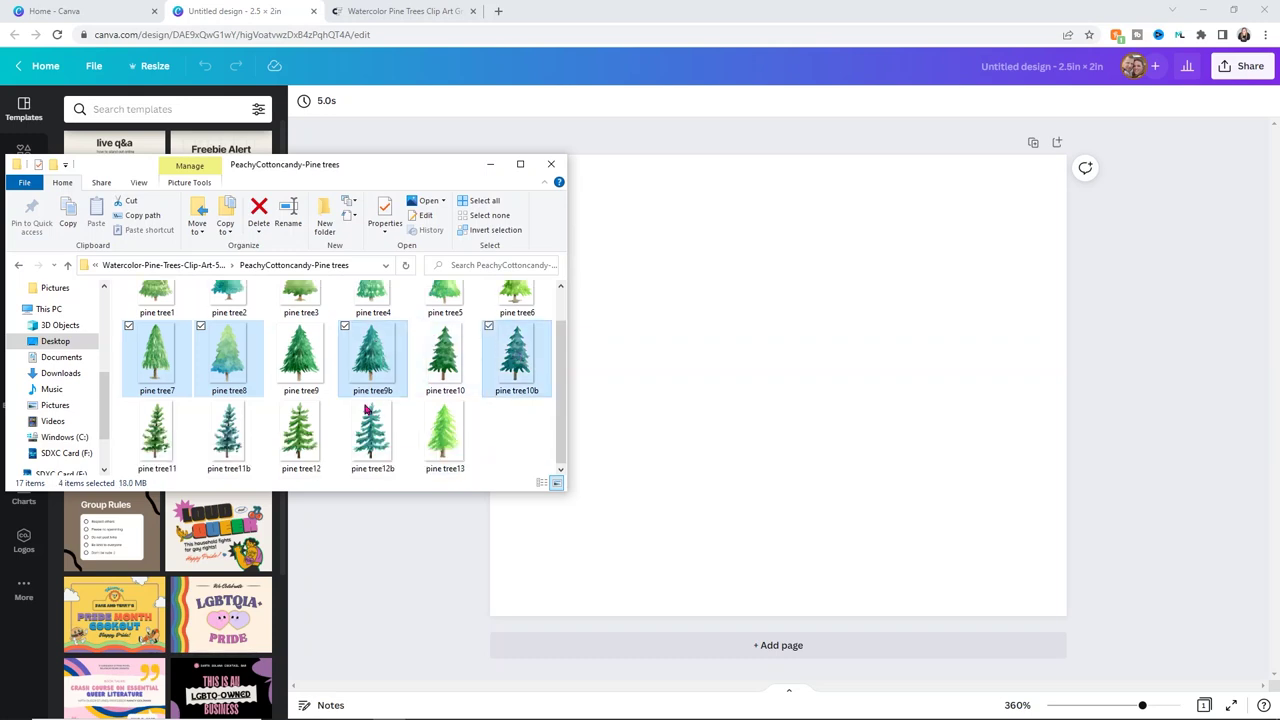
ctrl+click(228, 435)
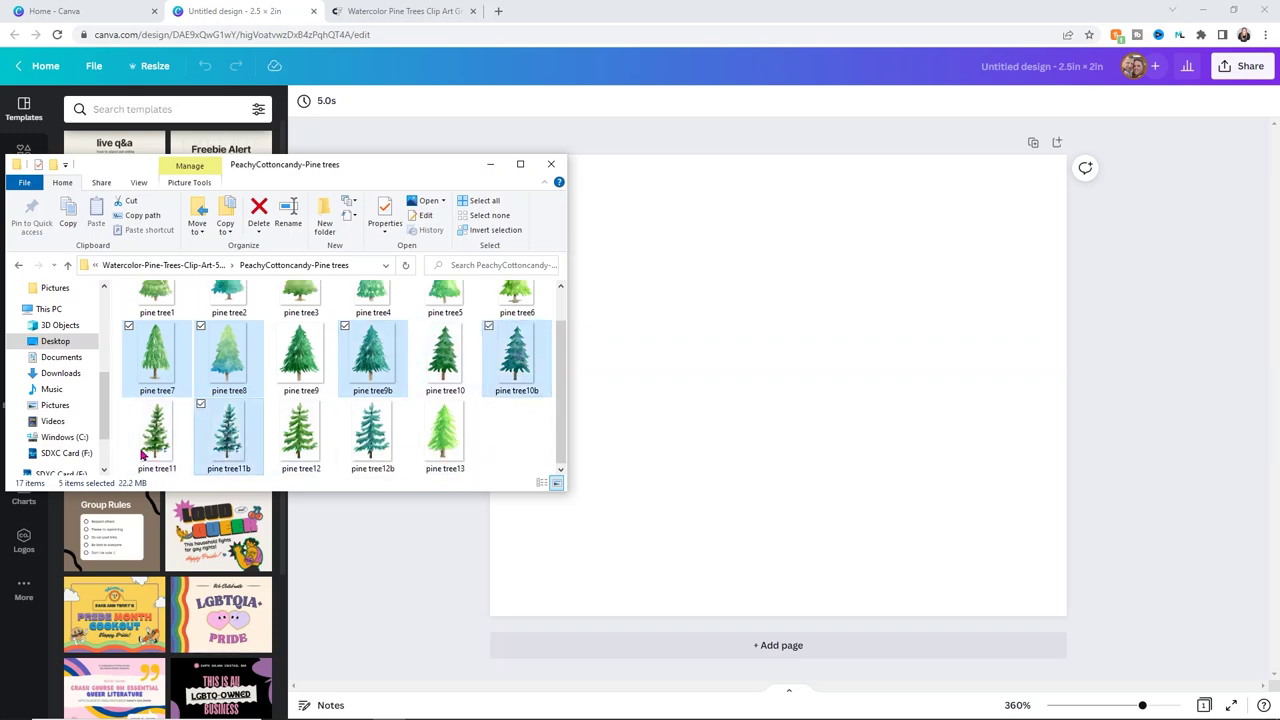
ctrl+click(425, 428)
scroll(460, 423, up, 1)
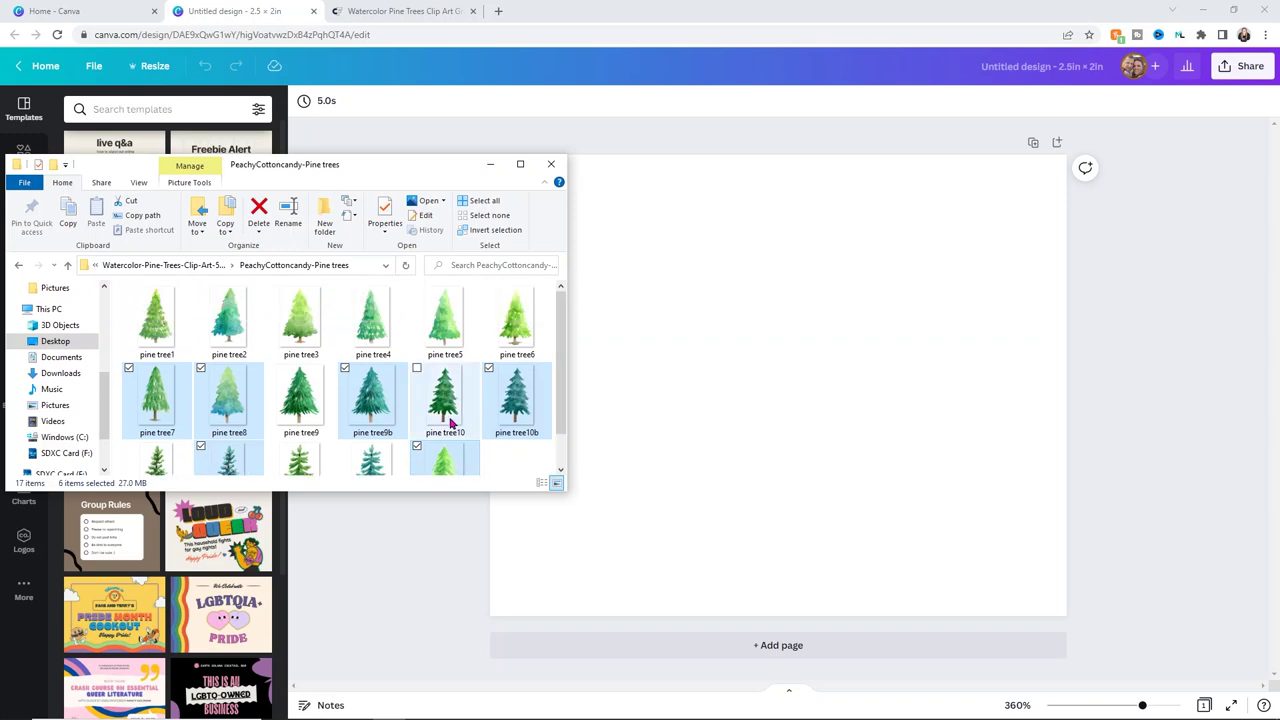
ctrl+click(310, 325)
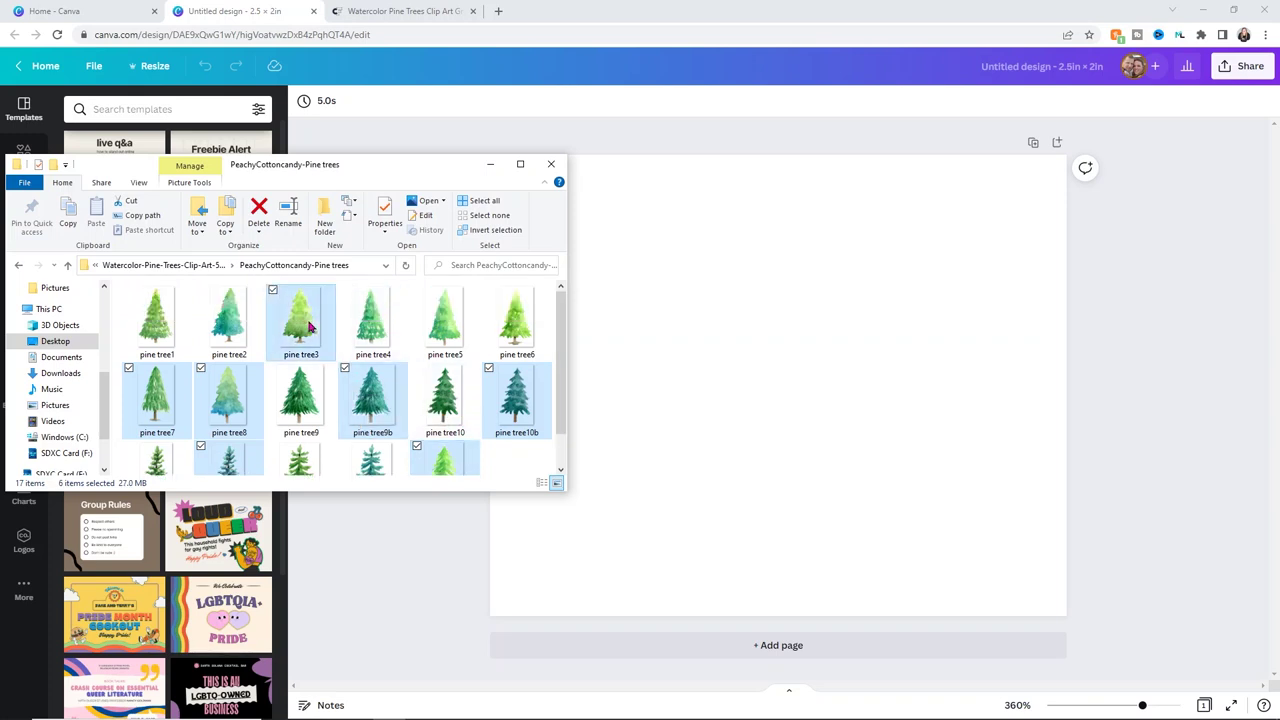
drag(372, 380, 772, 372)
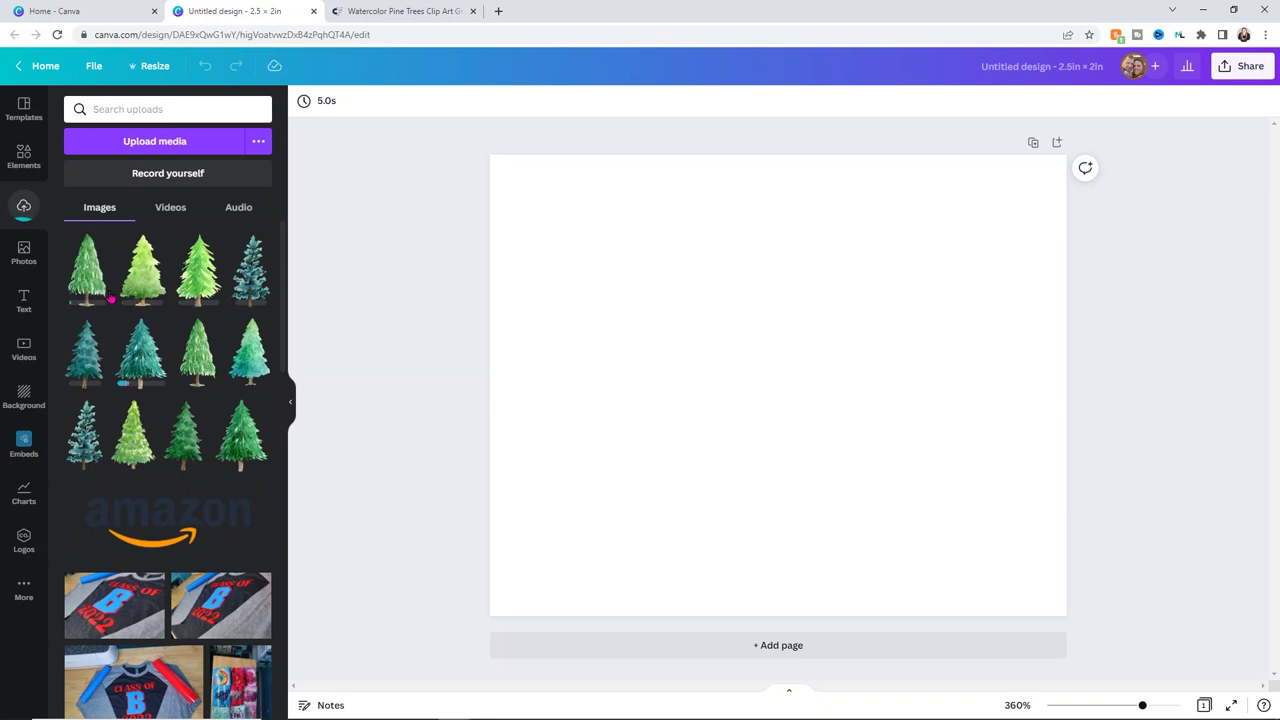
Step: Add the uploaded pine tree images to the canvas and spread them out in a row across its width
click(84, 298)
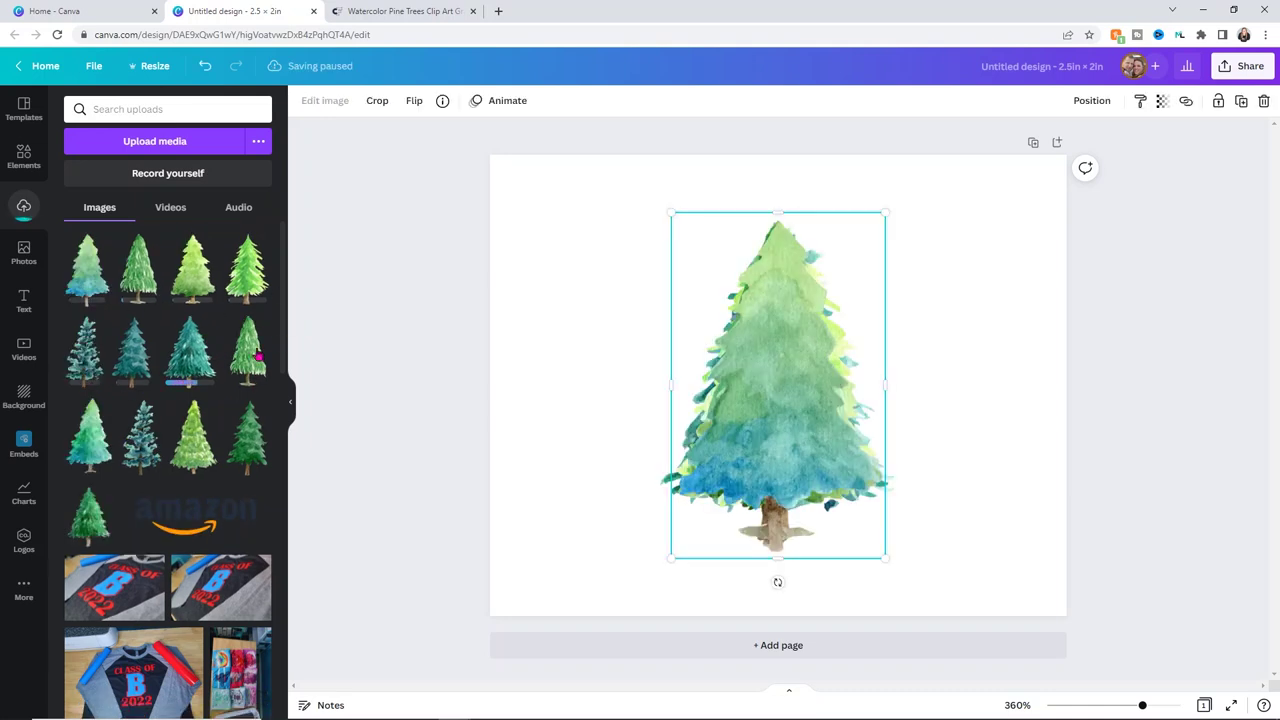
mouse_move(246, 357)
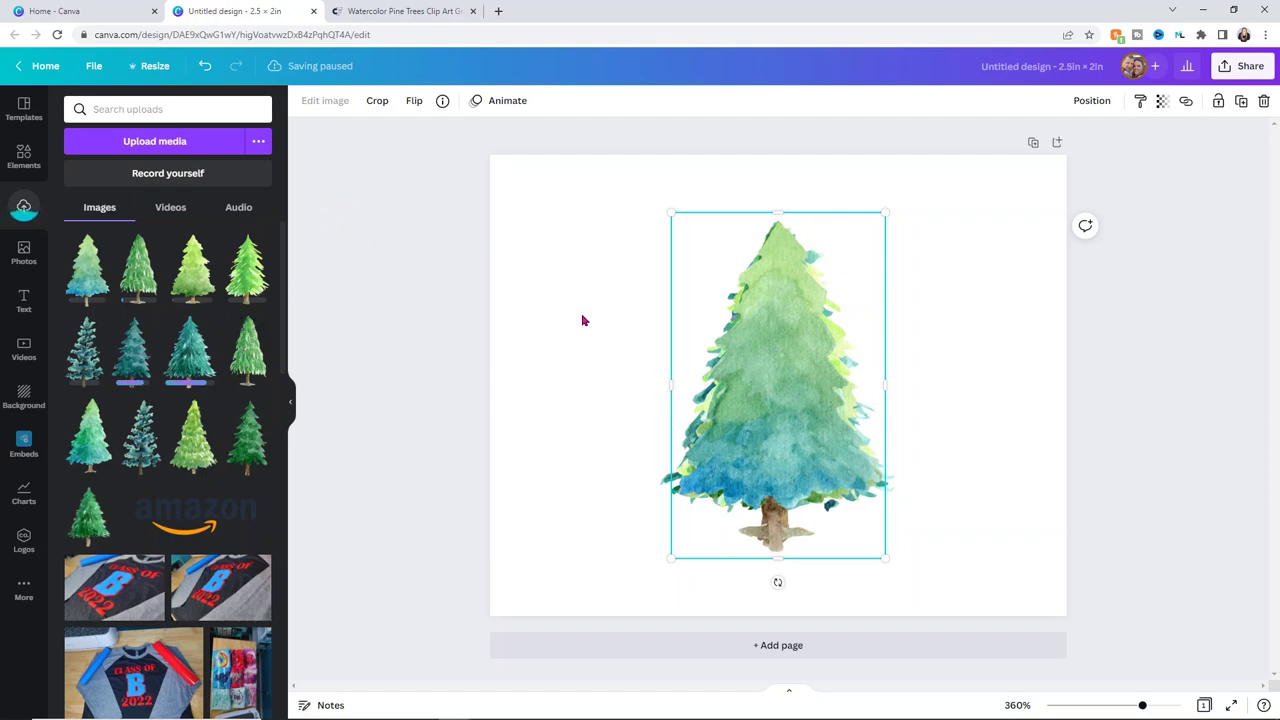
click(1021, 313)
click(830, 339)
drag(830, 339, 650, 327)
drag(791, 344, 980, 365)
drag(790, 390, 667, 401)
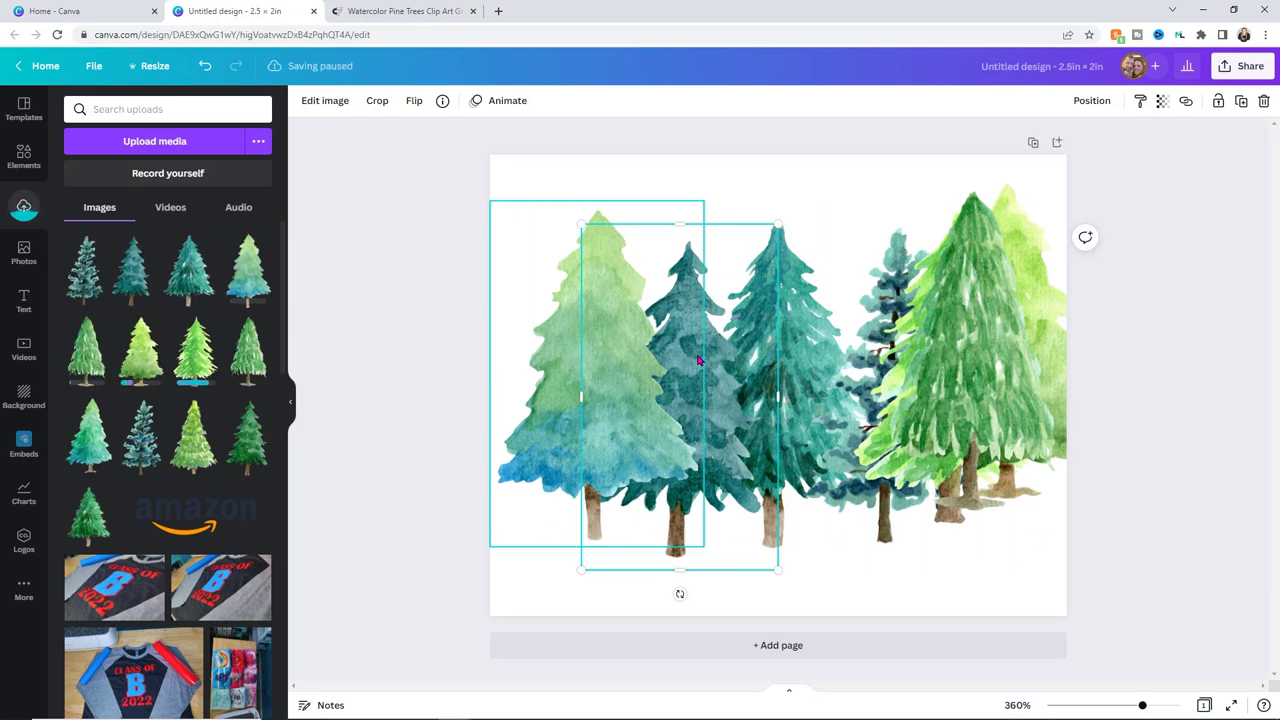
Step: Raise the blue-green tree at the canvas's left edge and bring the dark blue tree beside it to the front
click(562, 360)
drag(565, 362, 543, 329)
click(707, 375)
drag(707, 375, 689, 320)
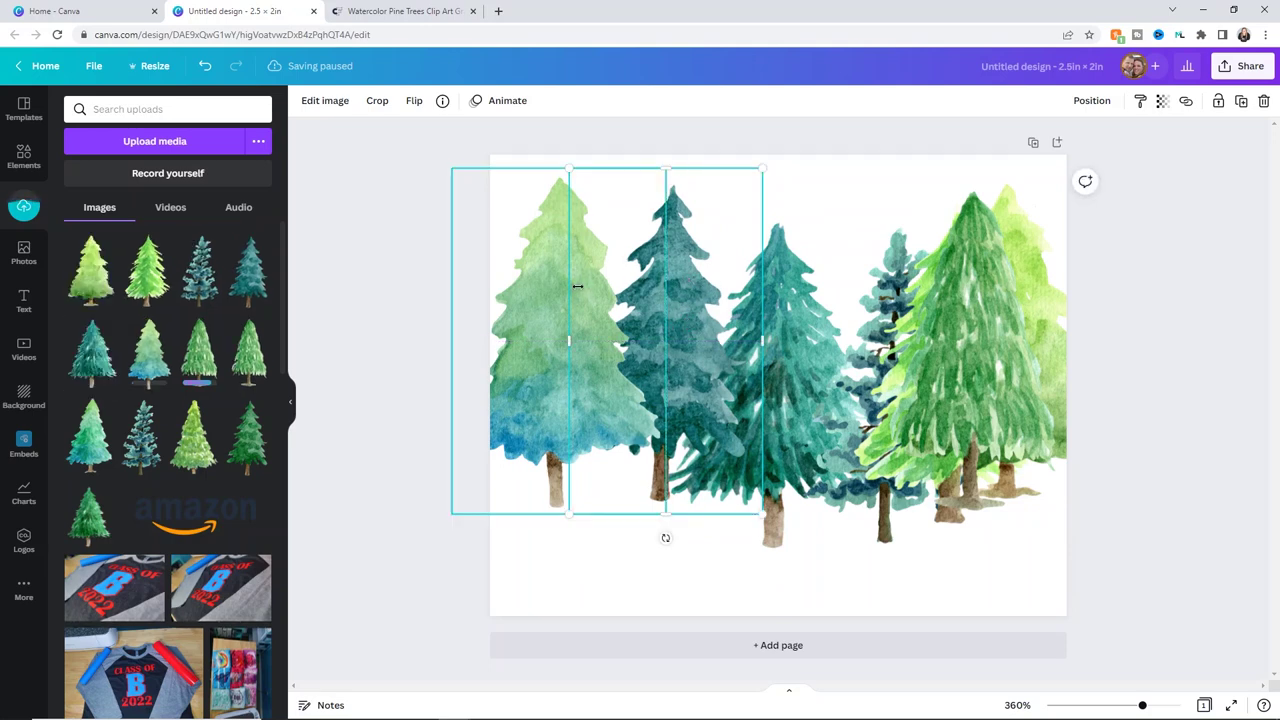
right_click(688, 331)
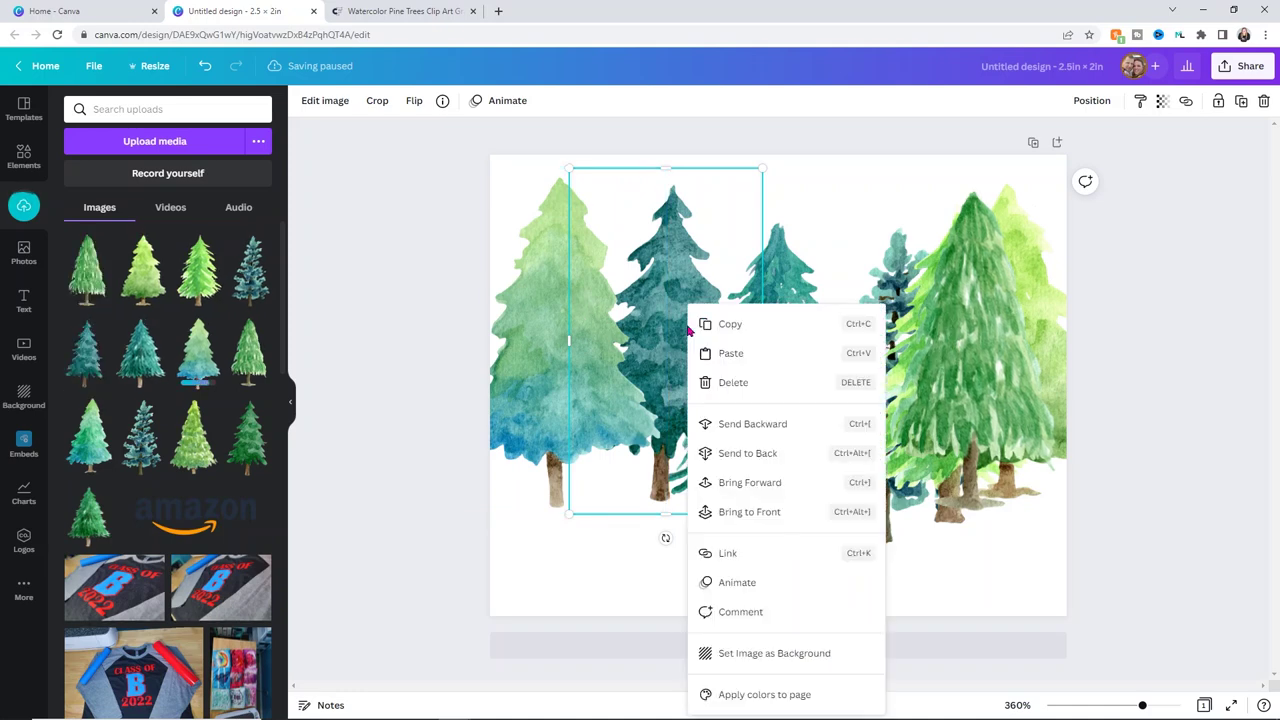
click(744, 512)
drag(668, 402, 647, 417)
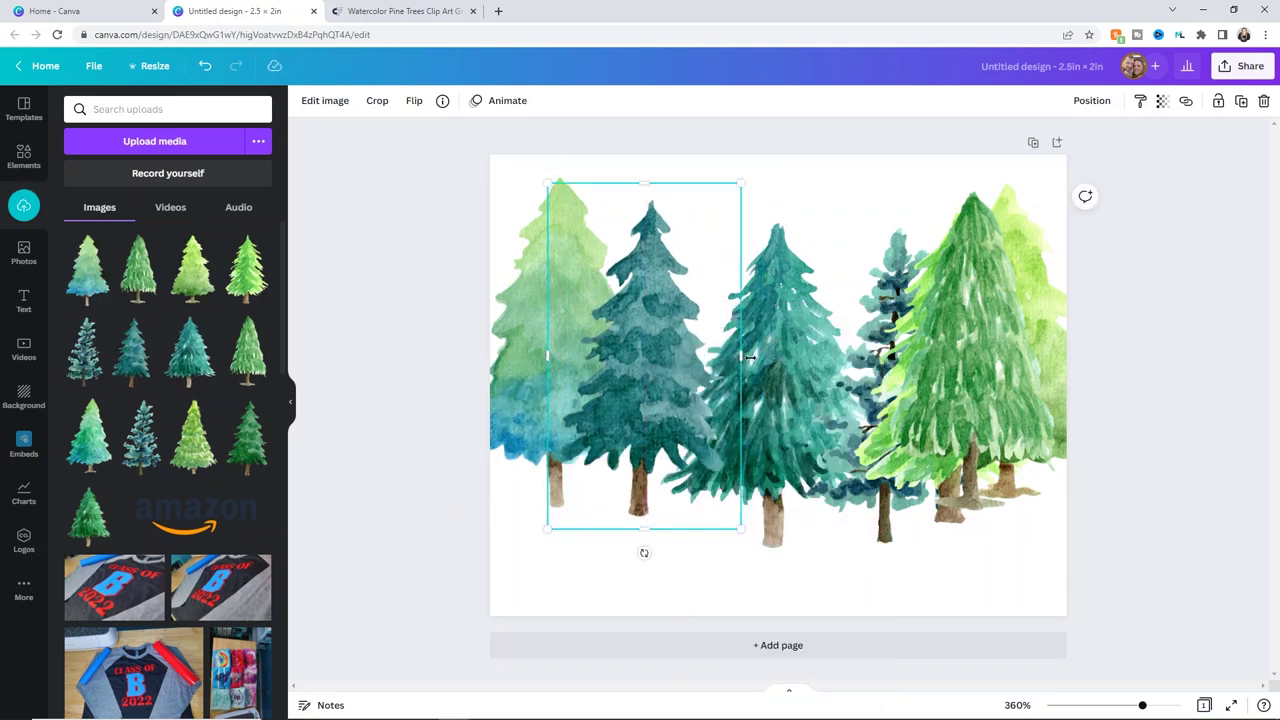
Step: Raise the teal tree next to the dark blue one and place the drooping dark green tree behind it, sent to back
click(803, 384)
click(789, 400)
drag(789, 402, 763, 343)
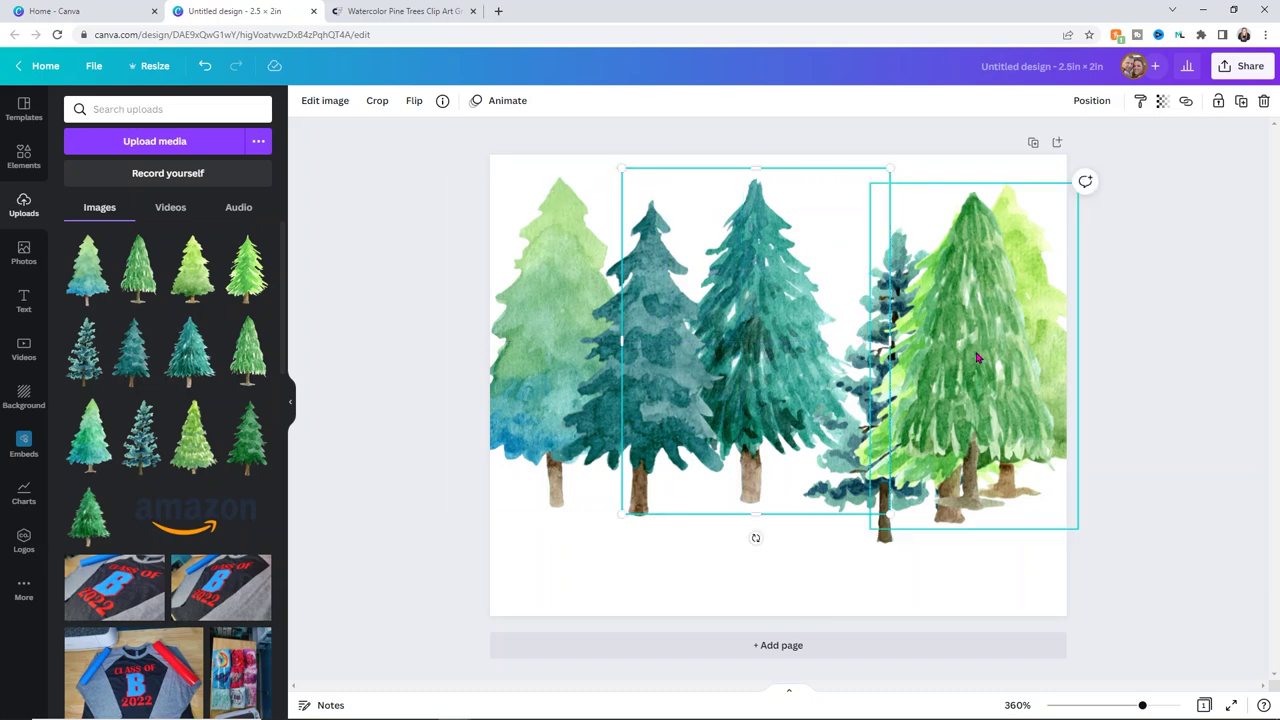
drag(978, 357, 836, 355)
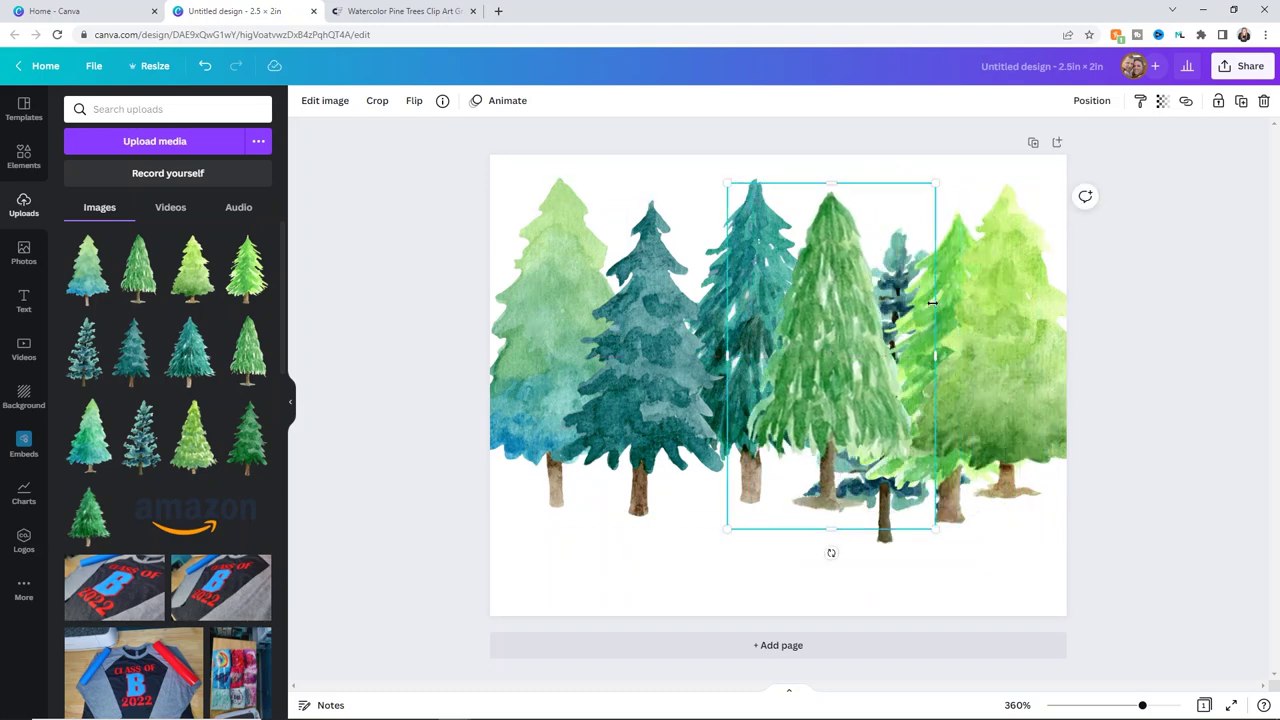
right_click(852, 356)
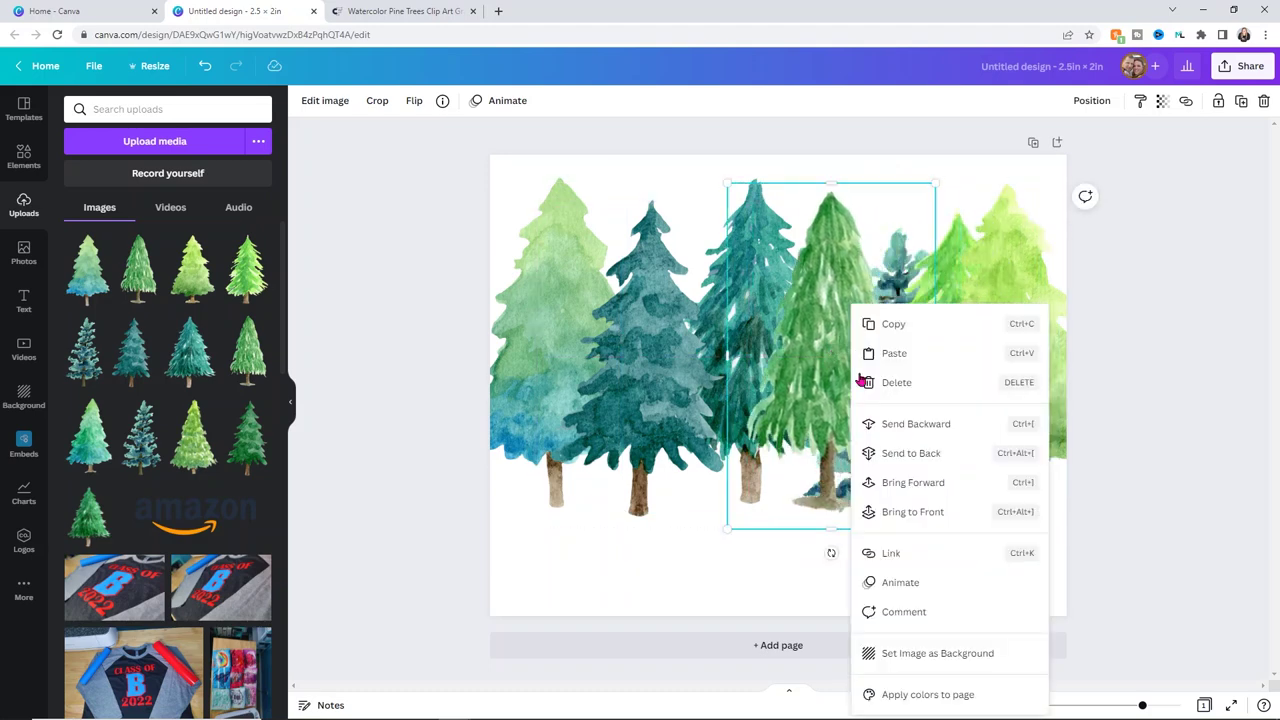
click(888, 452)
Step: Move the yellow-green tree low between the left trees, the sparse blue tree to the right edge, and the lime tree beside the dark green one
drag(852, 334, 694, 457)
drag(1030, 355, 1050, 544)
drag(945, 323, 1088, 328)
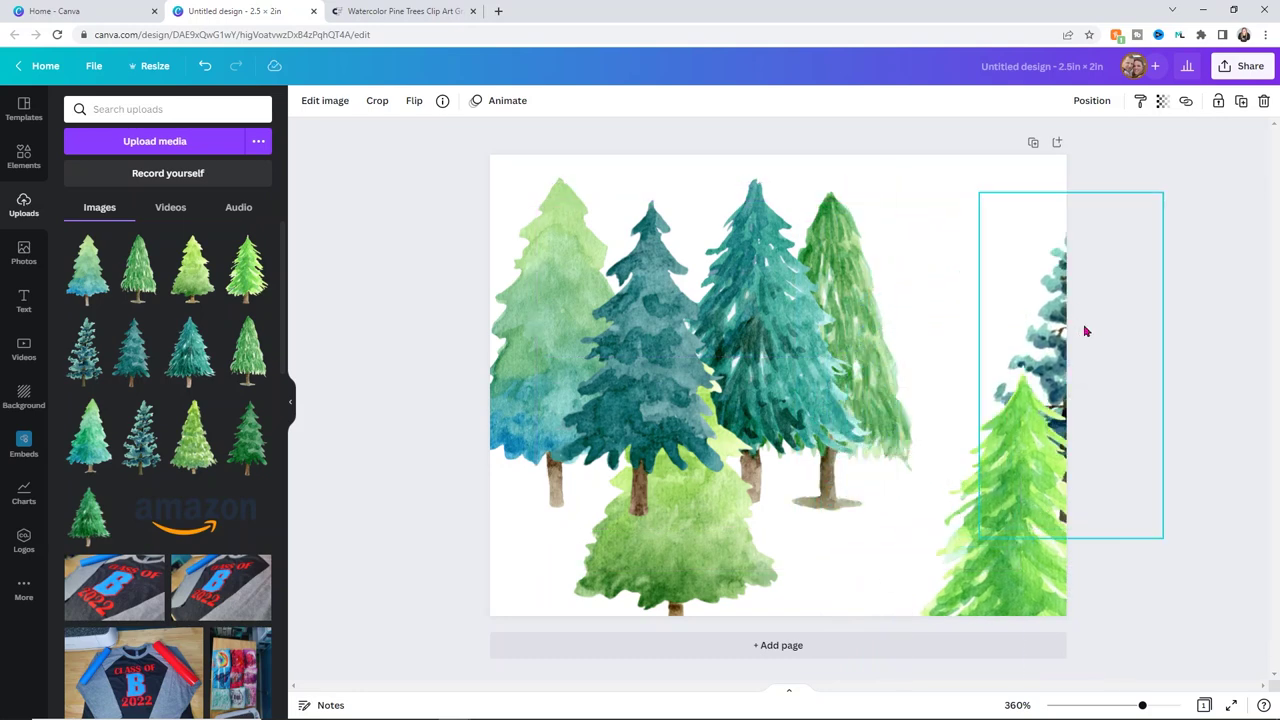
drag(1005, 480, 889, 337)
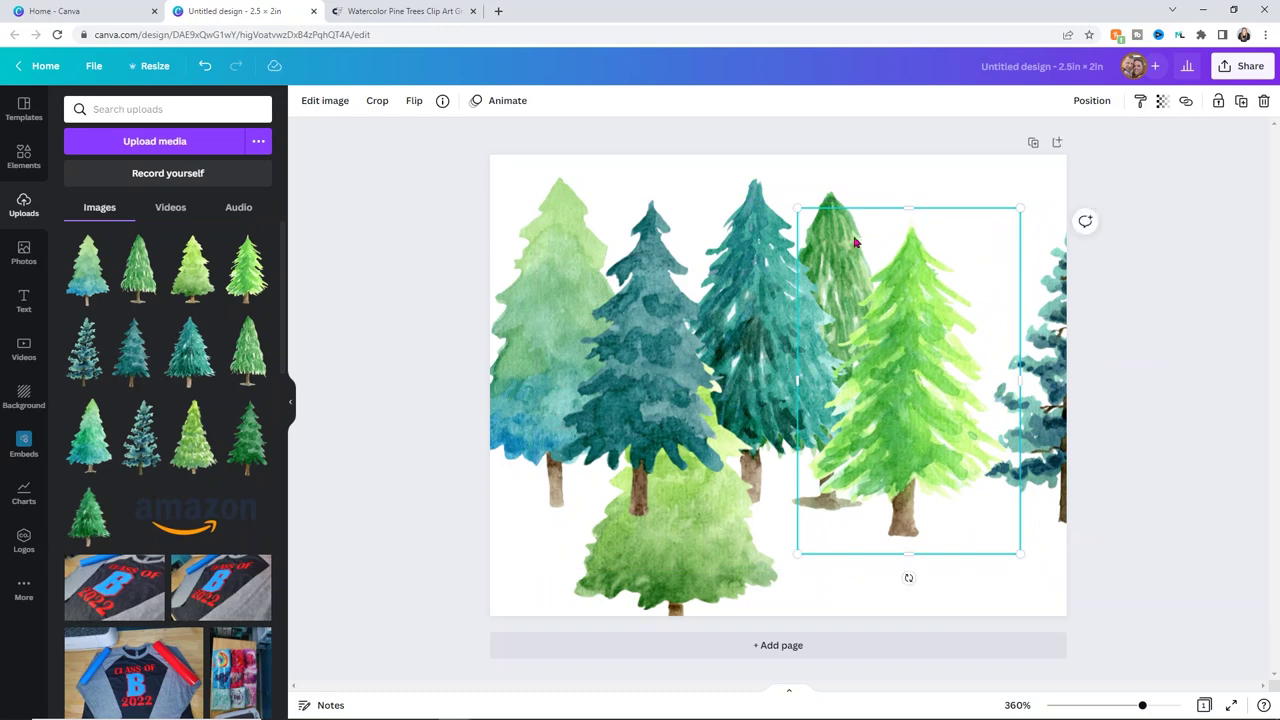
Step: Stagger the tree heights by raising the dark green and dark blue trees and lowering the teal and leftmost trees
click(826, 196)
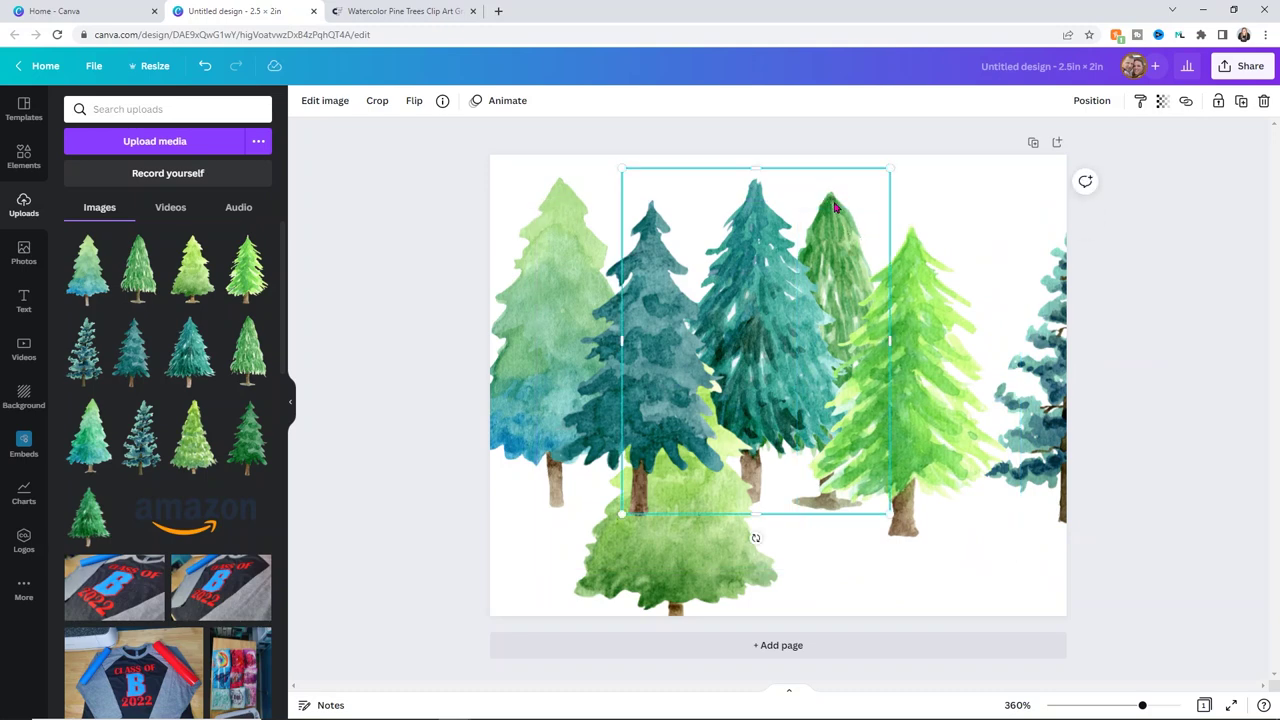
mouse_move(833, 201)
mouse_down()
mouse_move(837, 242)
mouse_move(834, 183)
mouse_up()
click(652, 296)
drag(652, 296, 668, 266)
click(540, 322)
drag(522, 325, 508, 336)
drag(661, 280, 633, 281)
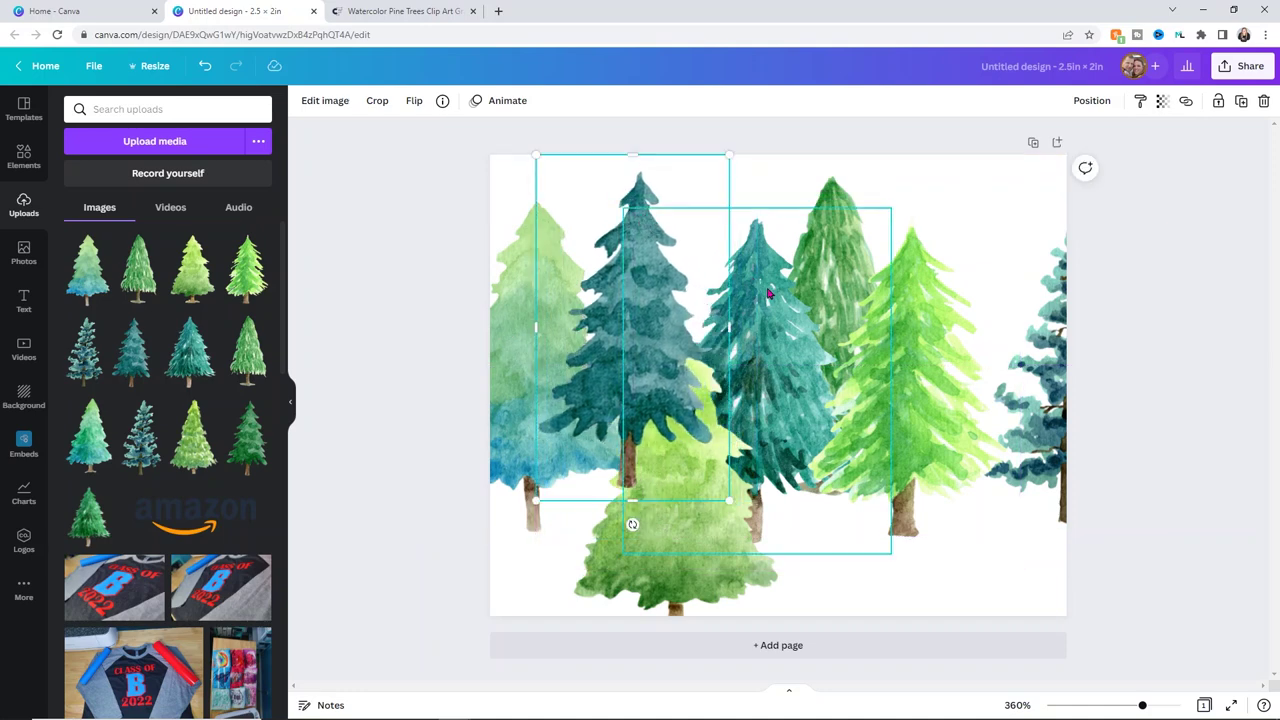
Step: Move the teal tree to the canvas's lower right edge and fill its gap with the yellow-green and drooping dark green trees
drag(771, 417, 810, 226)
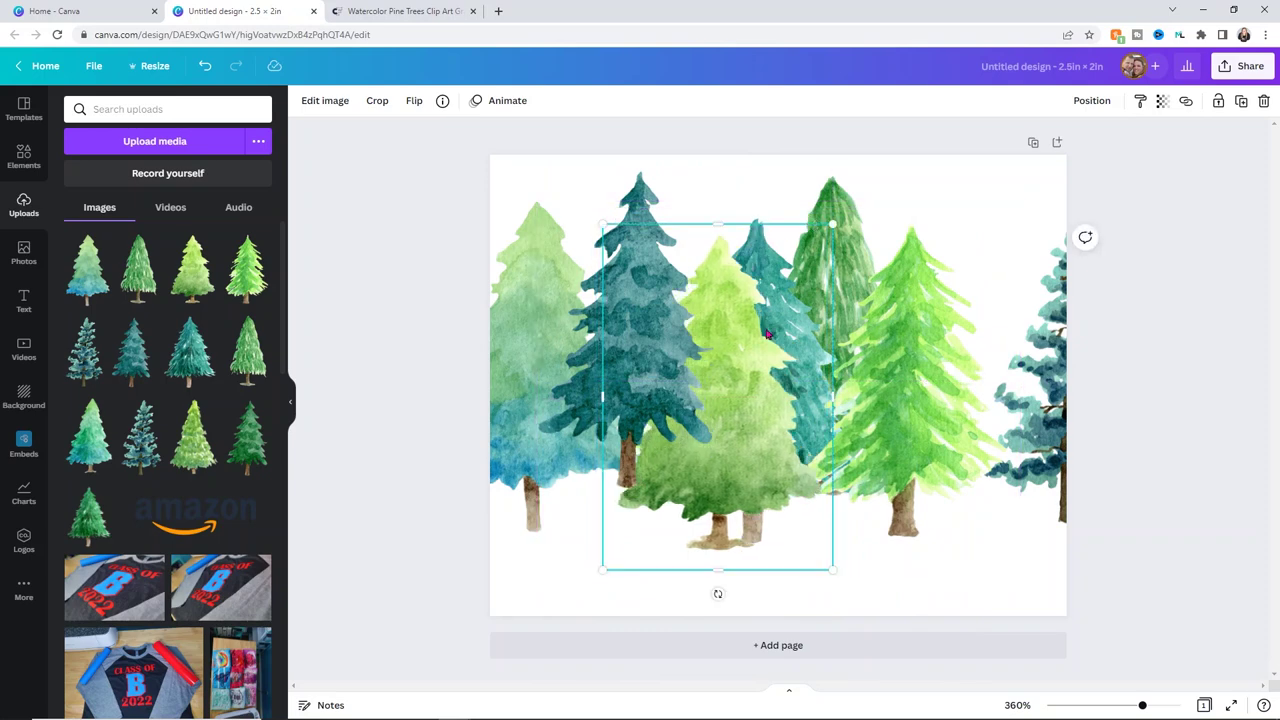
drag(733, 344, 693, 529)
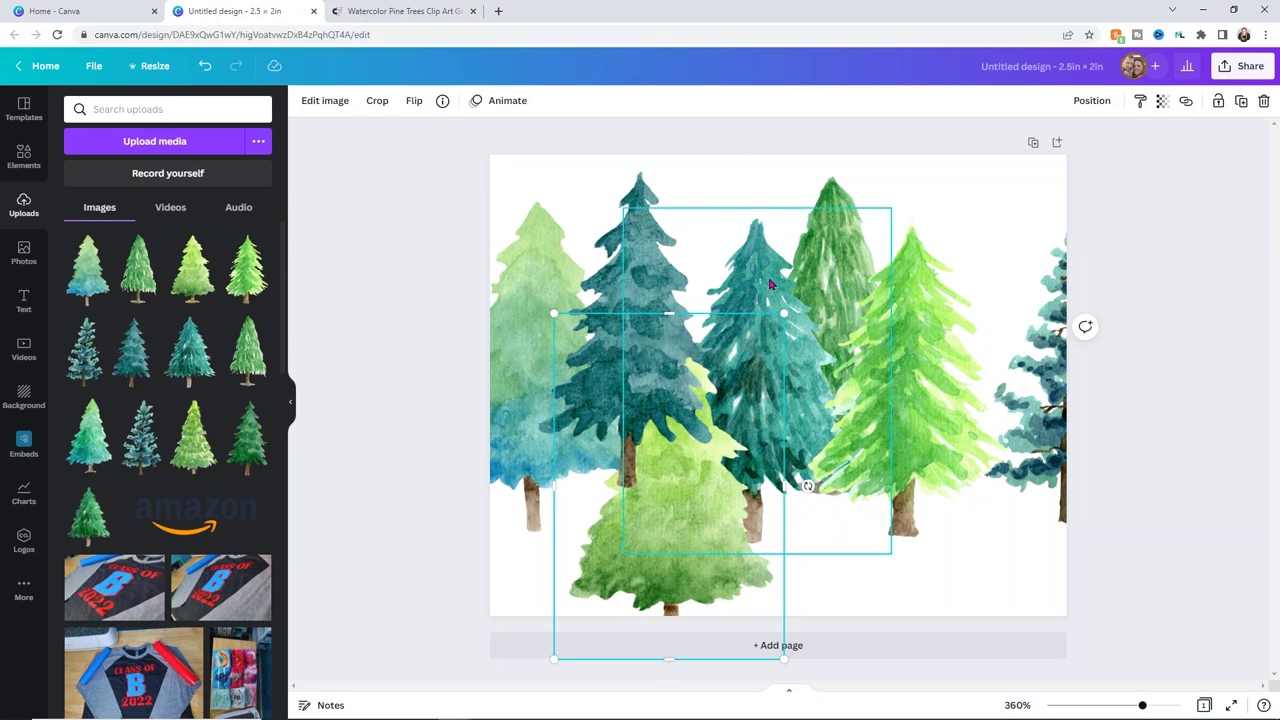
drag(778, 282, 1092, 333)
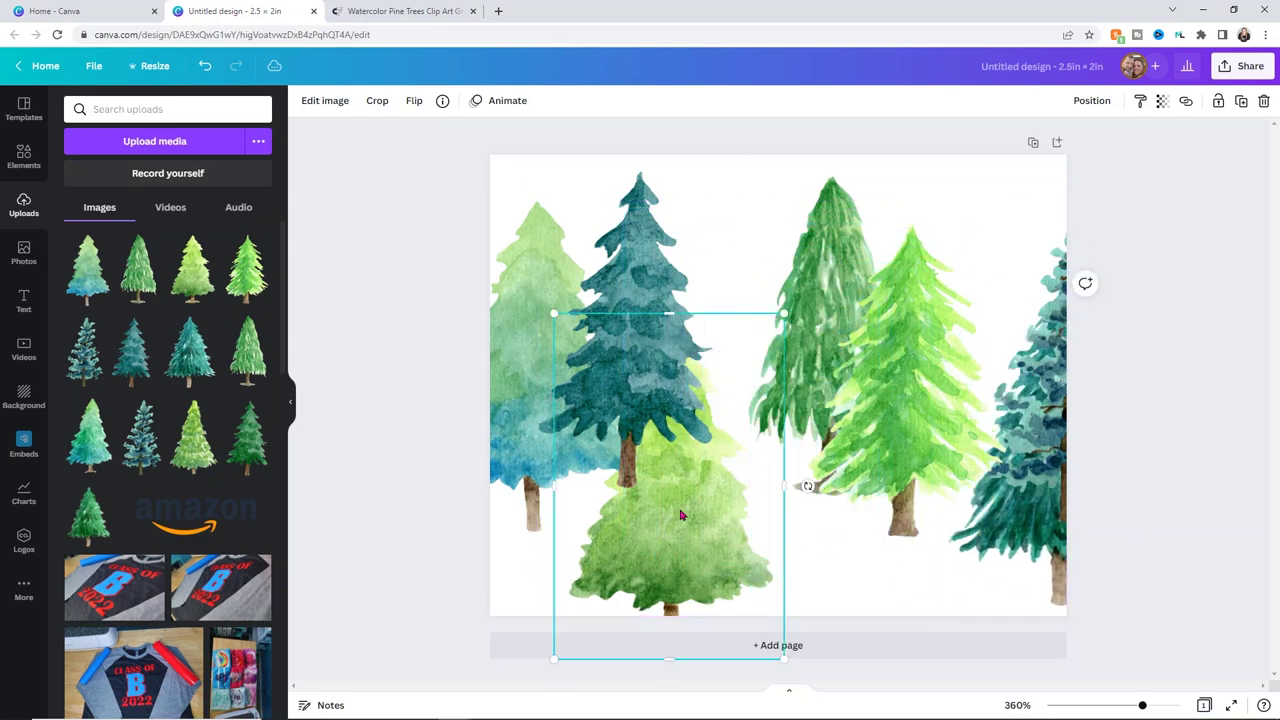
drag(709, 534, 733, 470)
drag(829, 206, 781, 216)
Step: Raise the lime tree beside the dark green one, bring the sparse blue tree in next to it, and send the lime tree backward
click(938, 318)
drag(927, 337, 877, 283)
drag(1040, 478, 901, 478)
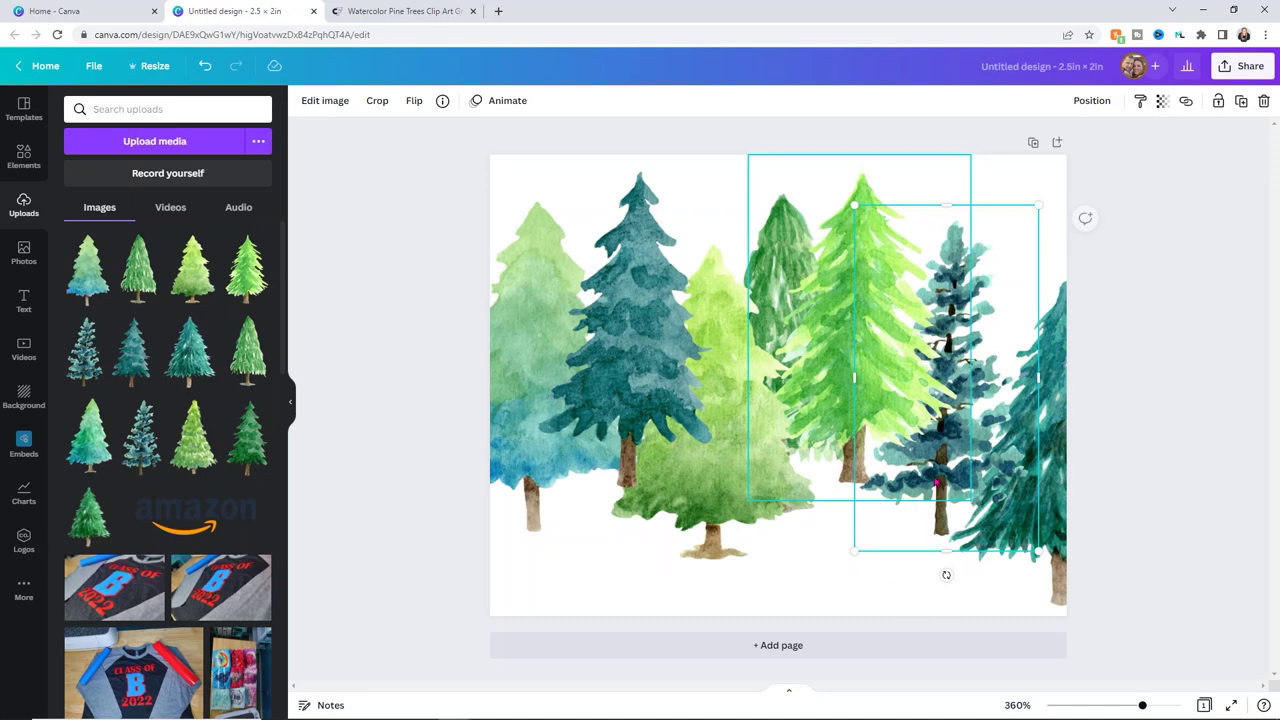
right_click(938, 480)
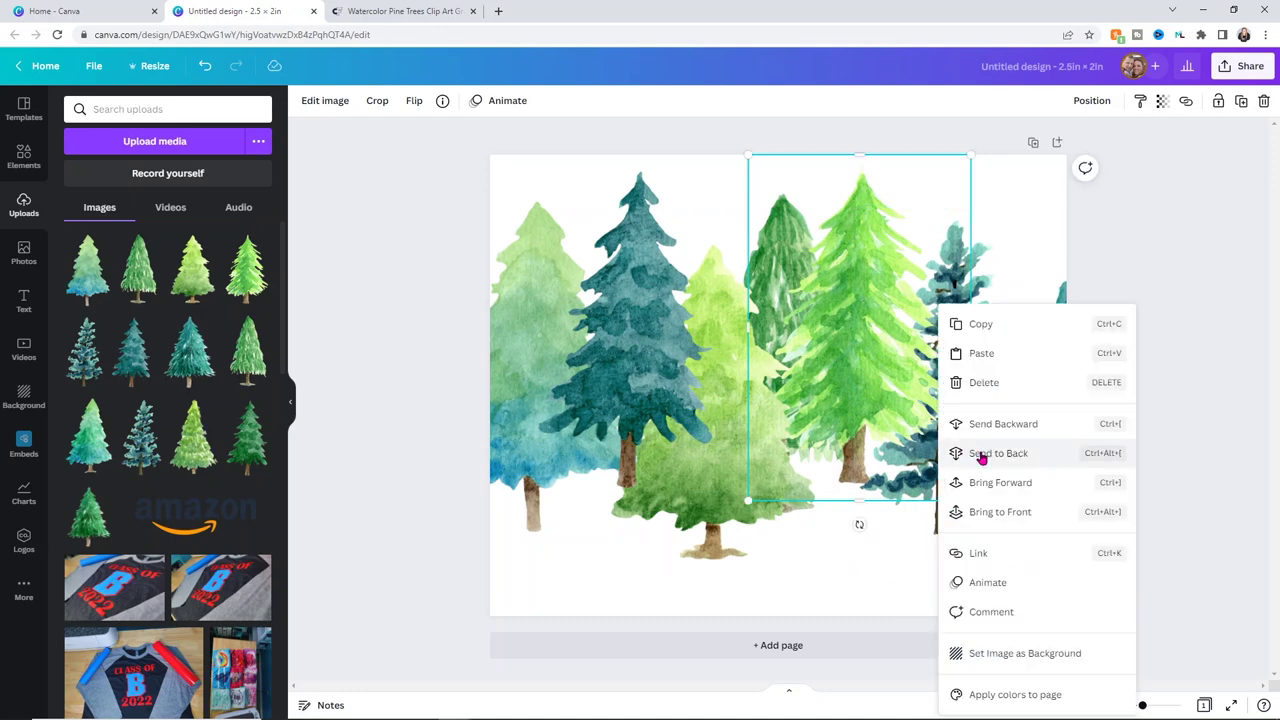
click(1003, 423)
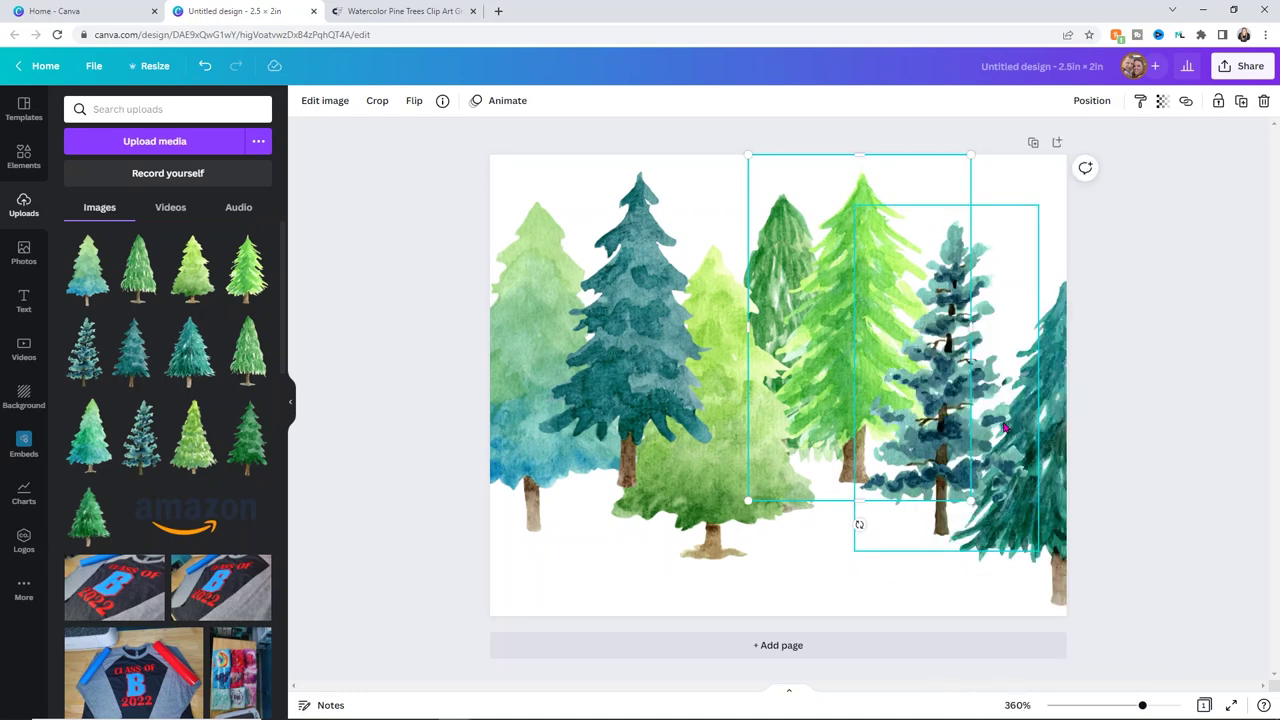
Step: Nudge the sparse blue tree left to overlap the lime tree and raise the teal tree at the canvas's right edge
drag(952, 362, 920, 378)
click(1031, 440)
drag(1031, 440, 997, 366)
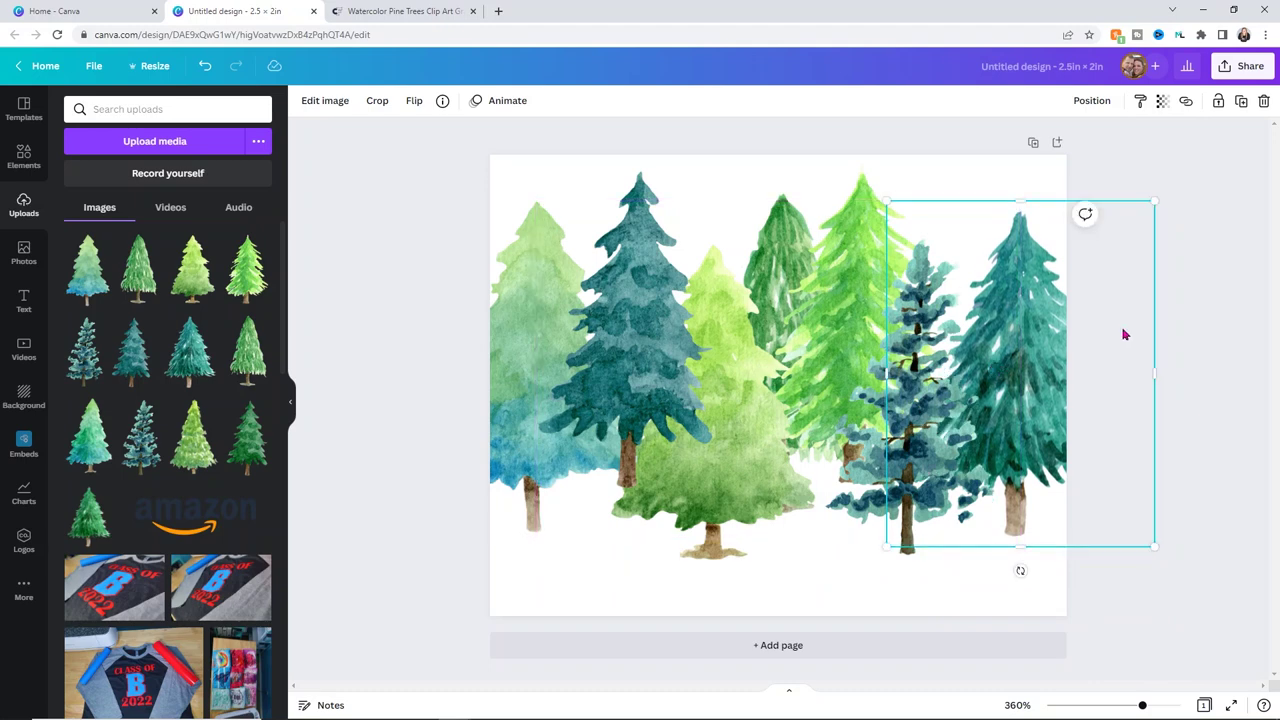
click(1250, 320)
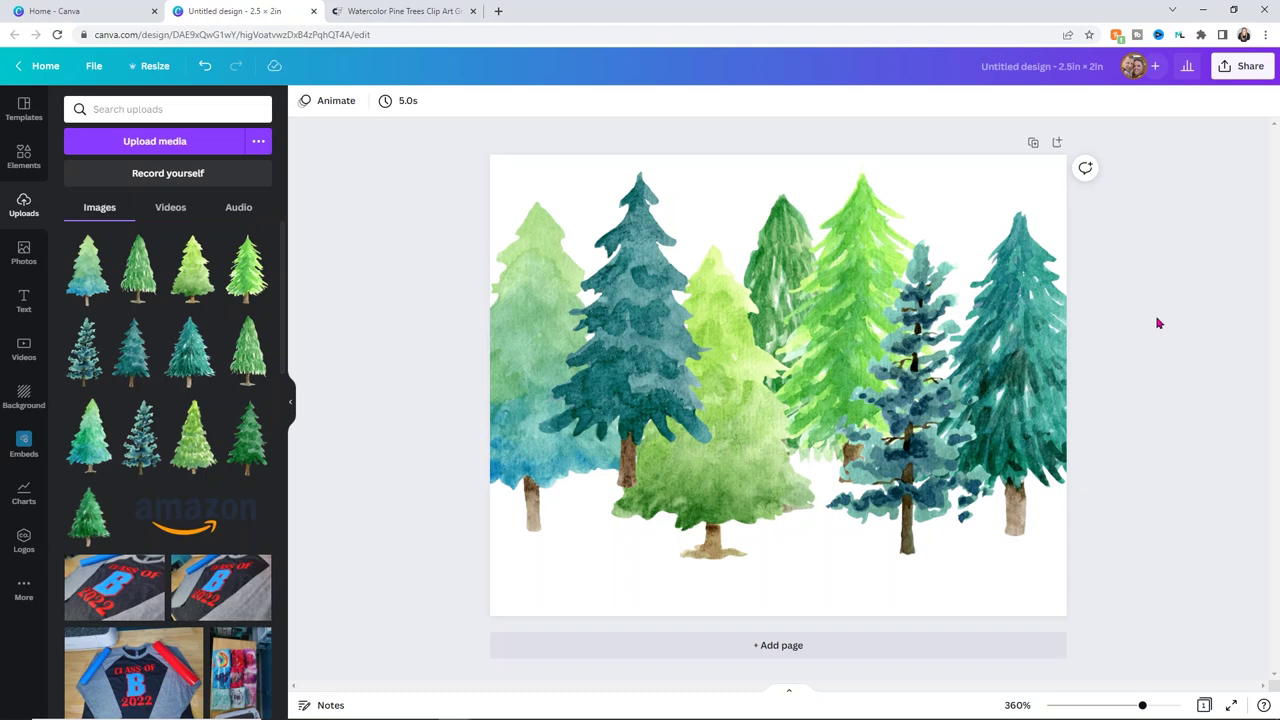
Step: Select all the trees on the canvas and set their transparency to 48
drag(451, 176, 1065, 443)
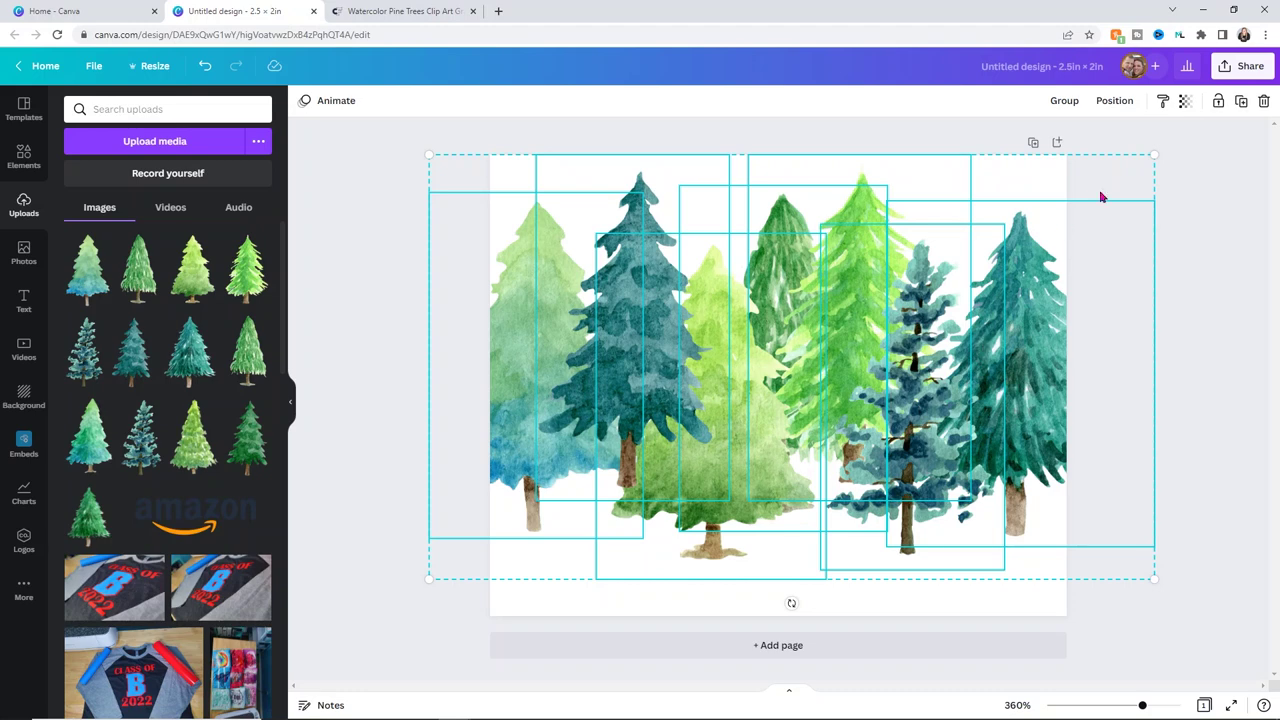
click(1186, 103)
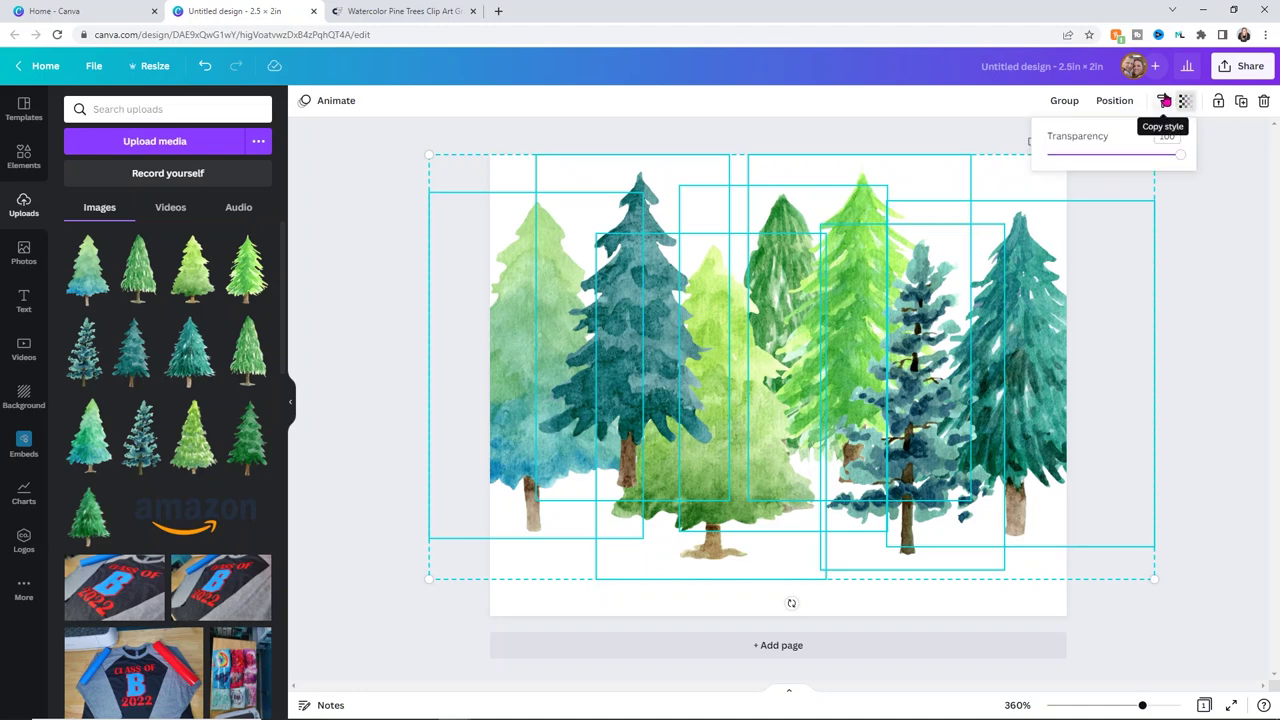
drag(1180, 158, 1111, 160)
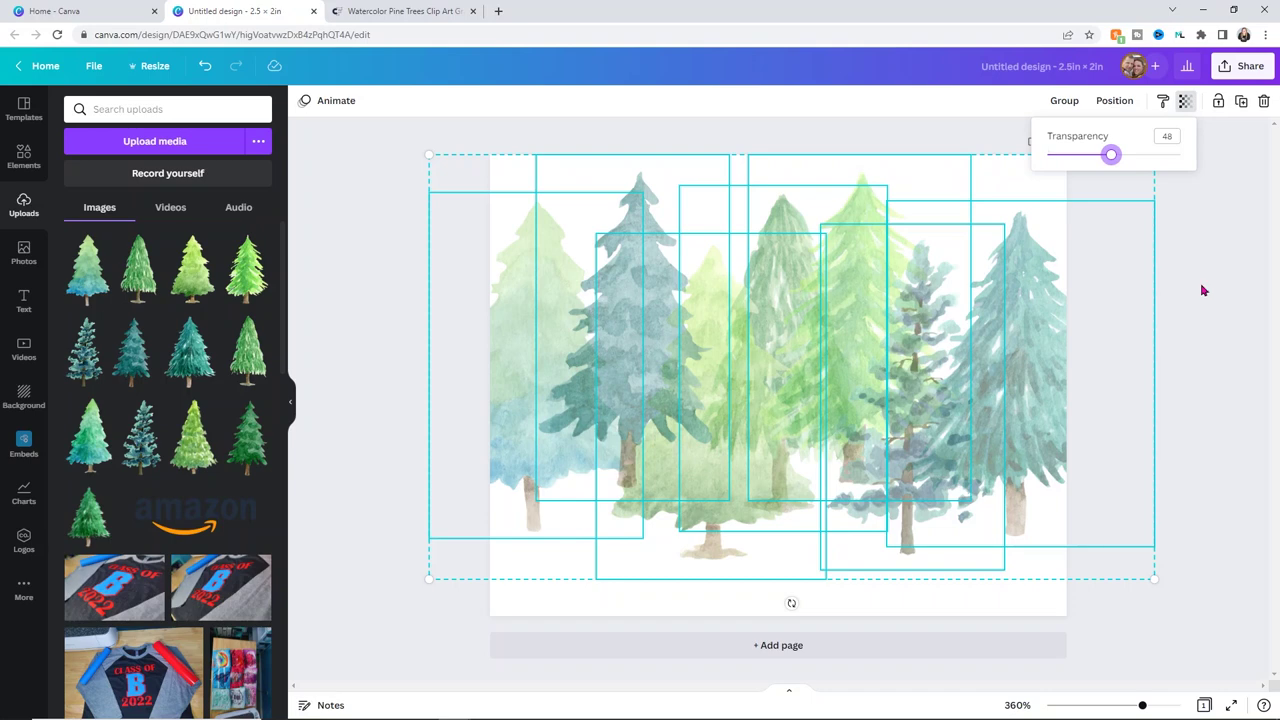
key(Escape)
click(1203, 290)
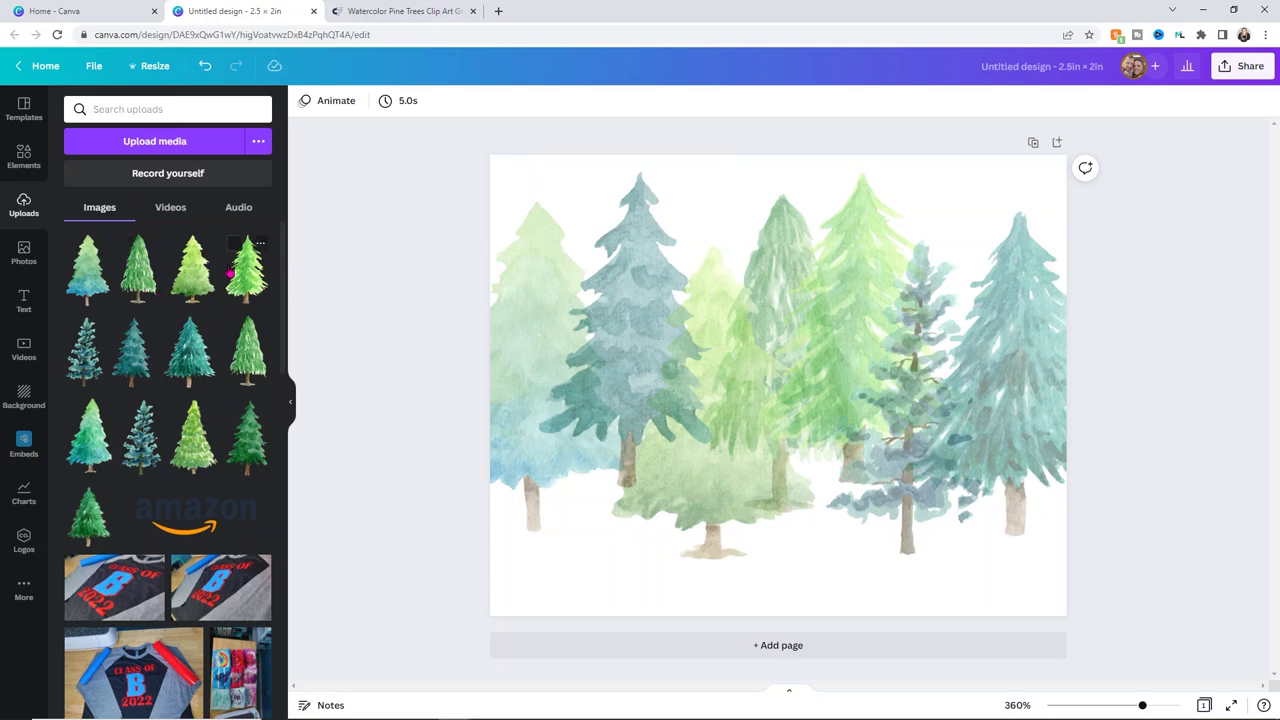
Step: Add the textured yellow-green tree, enlarge it, and place it at full opacity in the canvas's lower left corner
click(206, 440)
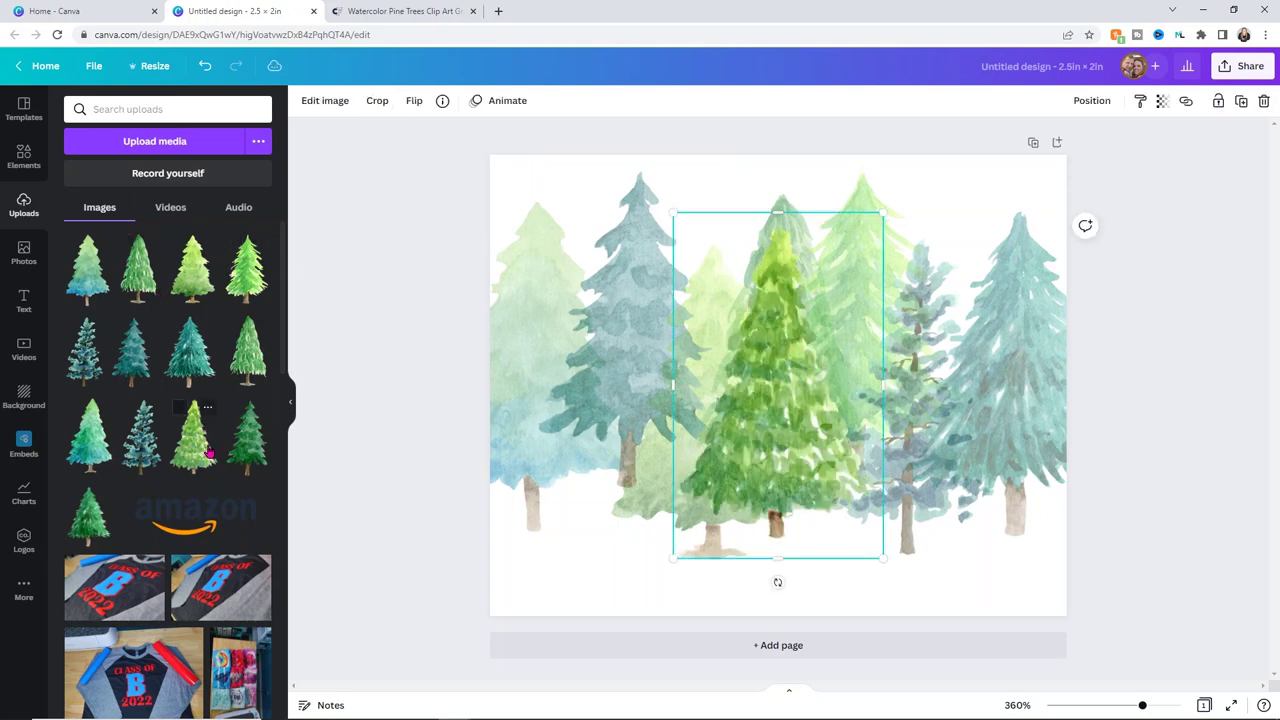
drag(795, 375, 534, 458)
drag(622, 645, 662, 700)
drag(592, 556, 563, 467)
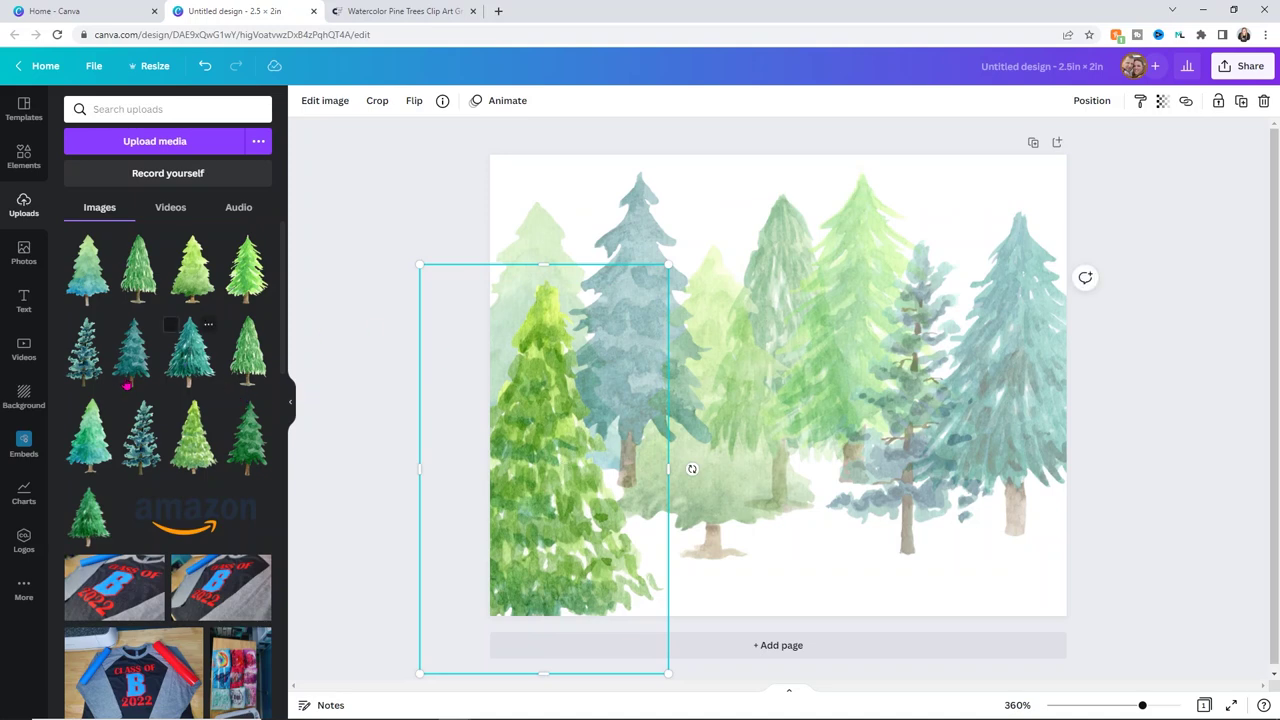
Step: Add the broad dark green tree, enlarge it, and place it in the canvas's lower right corner, running past the edges
click(258, 436)
drag(794, 389, 1034, 454)
drag(1115, 628, 1198, 678)
mouse_move(1026, 469)
mouse_down()
mouse_move(1030, 484)
mouse_move(1014, 452)
mouse_up()
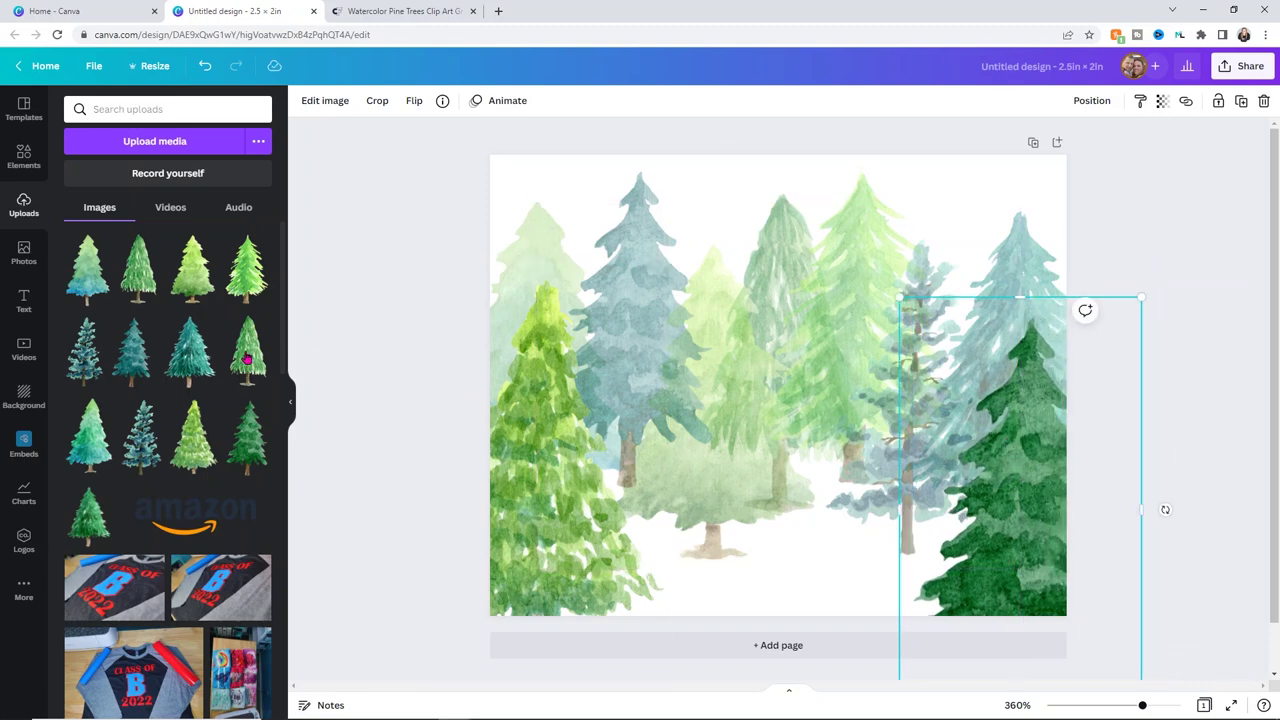
Step: Add the teal tree low beside the yellow-green foreground tree and send it backward so it sits partly behind it
click(212, 362)
drag(794, 392, 665, 506)
right_click(665, 508)
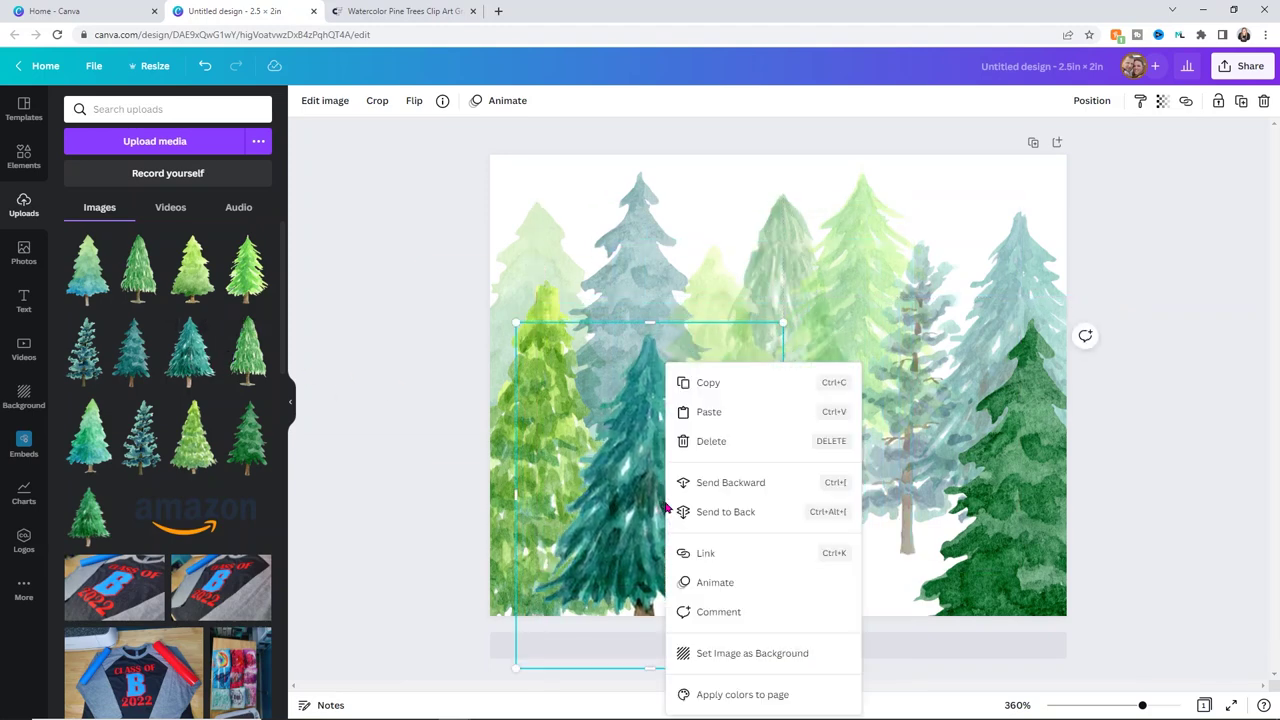
click(730, 484)
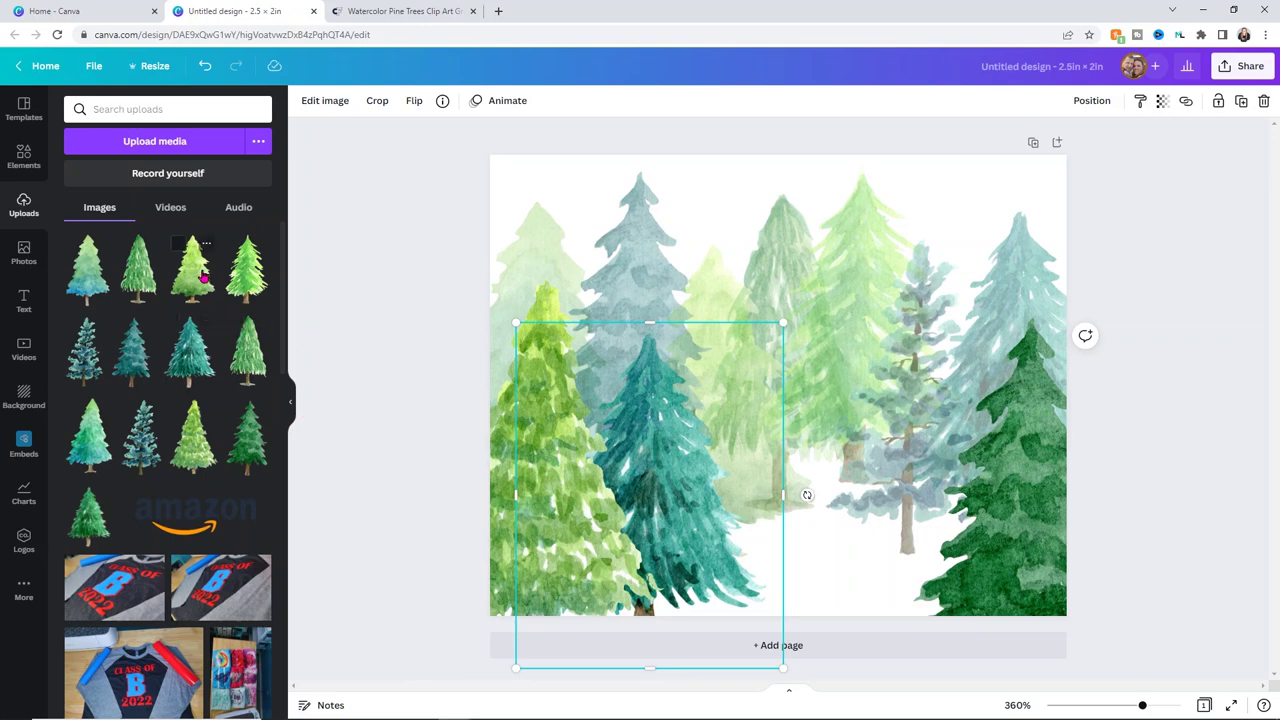
Step: Add the mint green tree and a feathery dark green tree in the remaining lower gap, sending the feathery one backward
click(88, 445)
drag(772, 411, 917, 574)
click(247, 437)
drag(772, 450, 828, 510)
right_click(828, 510)
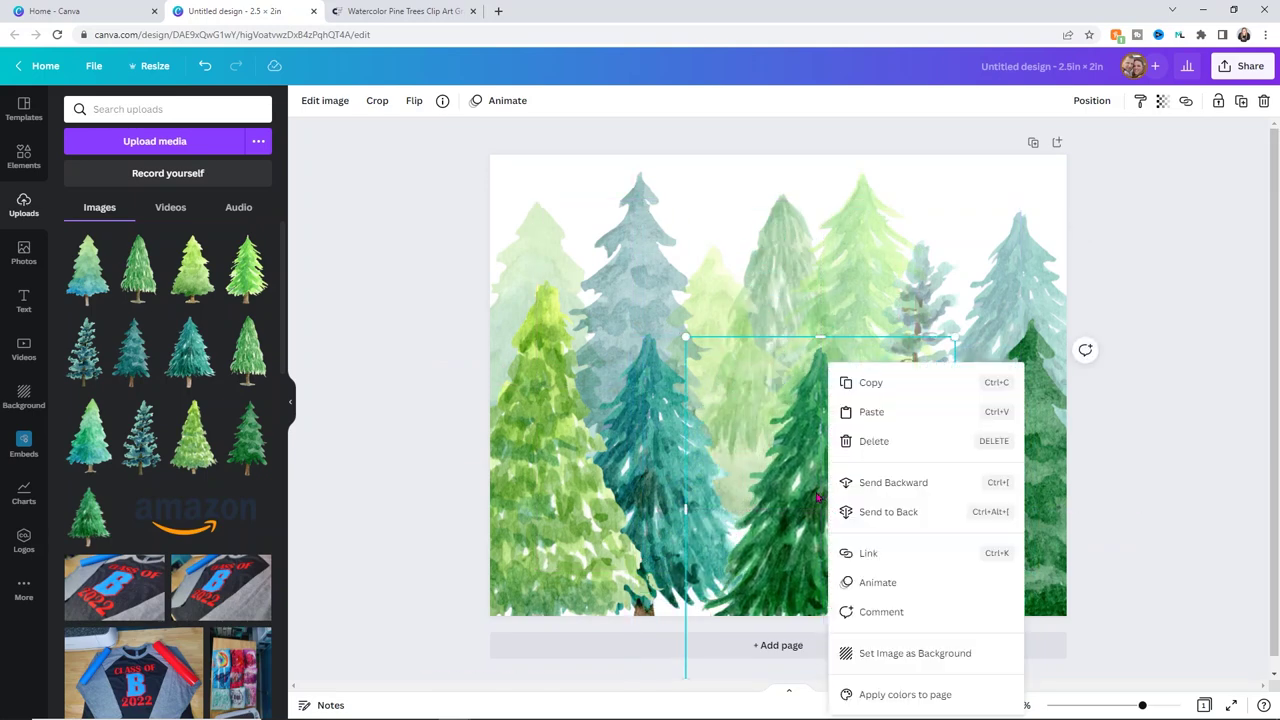
click(908, 492)
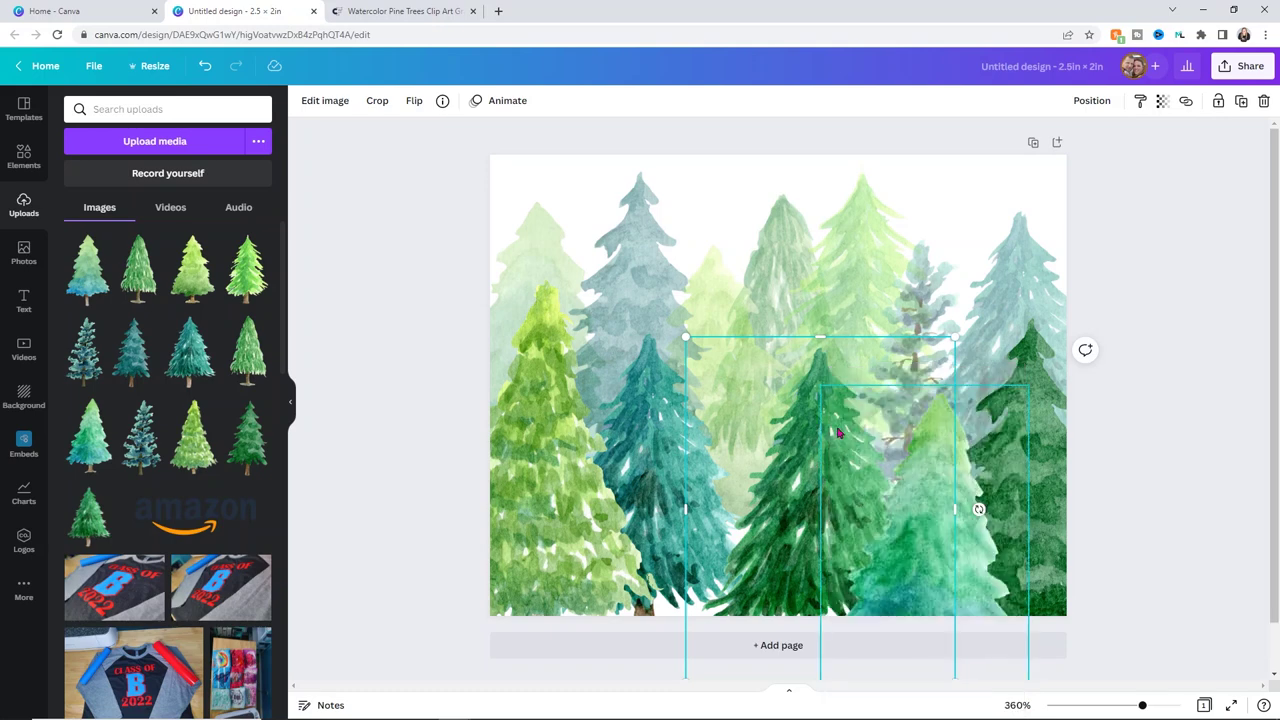
Step: Bring the feathery dark green tree forward over the mint green tree and nudge it slightly up and right
right_click(816, 478)
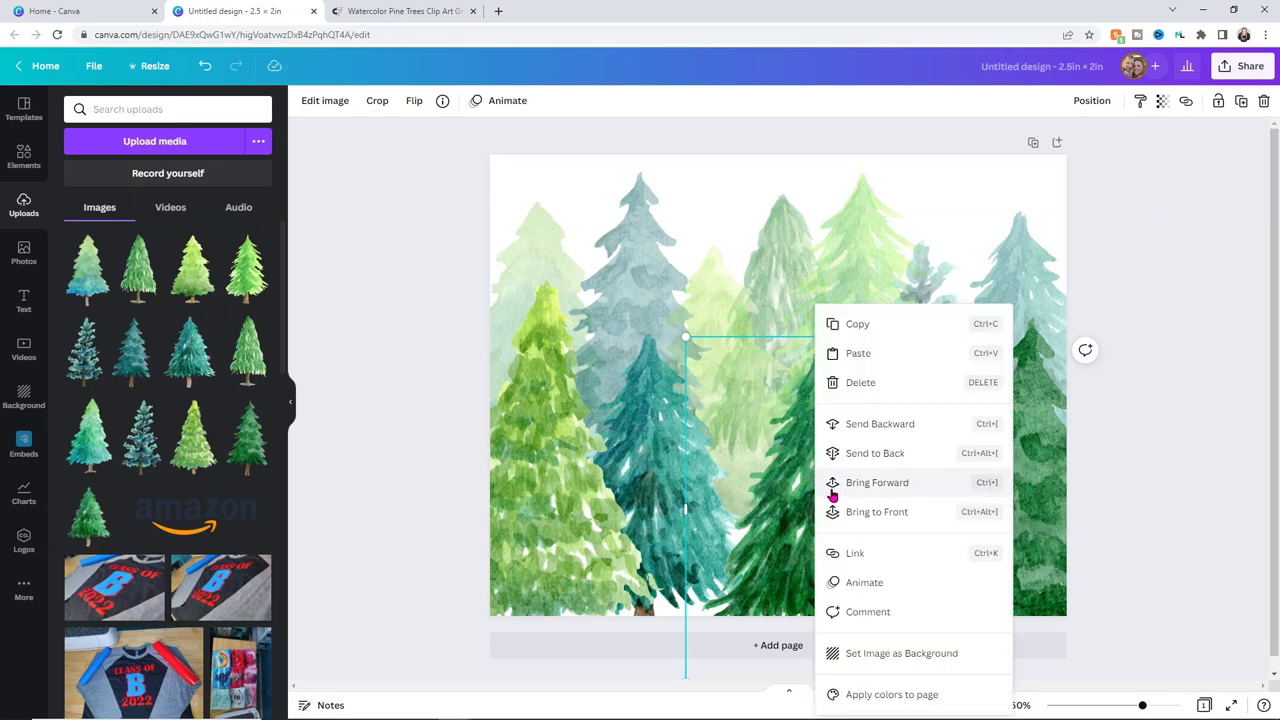
click(849, 489)
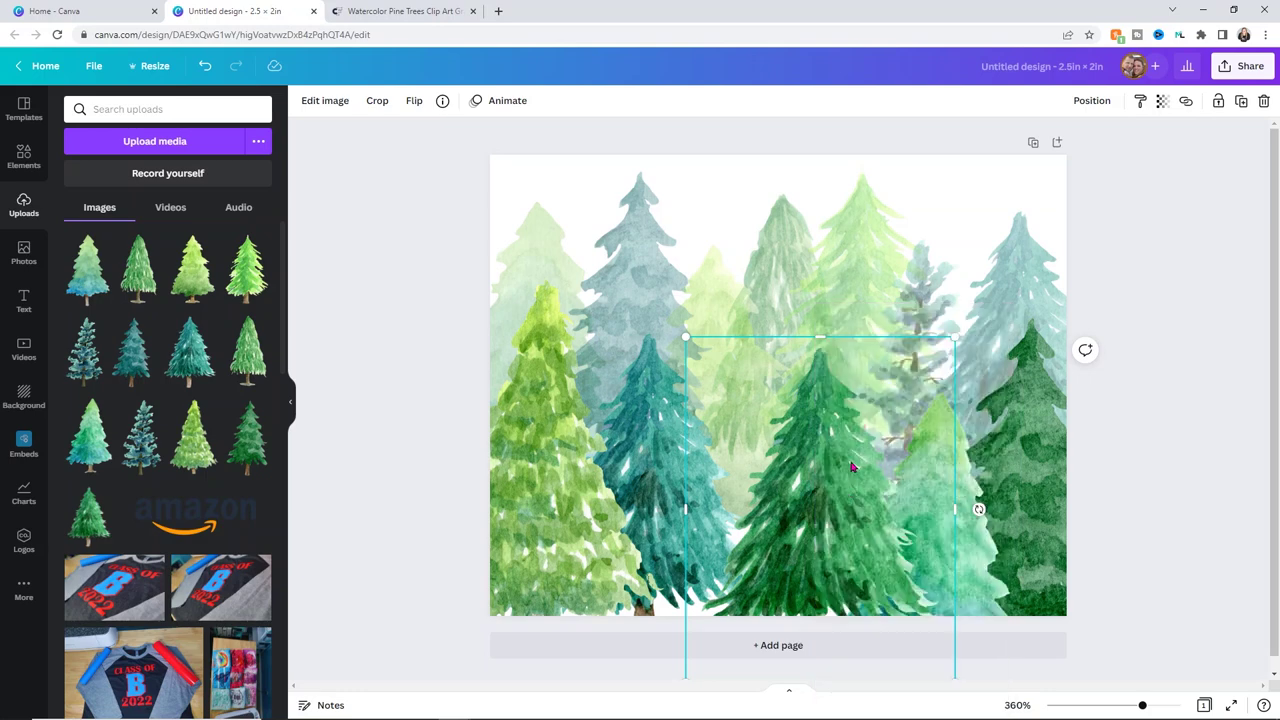
drag(847, 493, 859, 468)
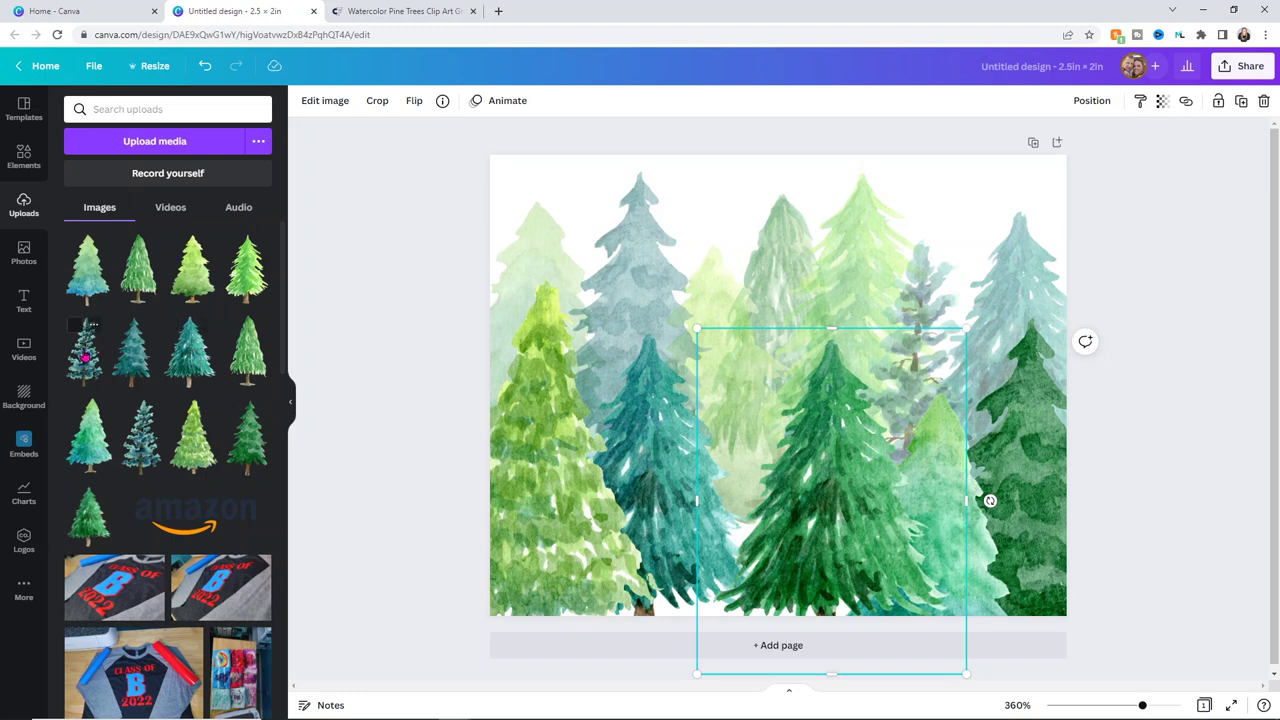
Step: Add the sparse blue tree low in the gap between the teal and feathery dark green foreground trees
click(143, 436)
drag(778, 391, 727, 567)
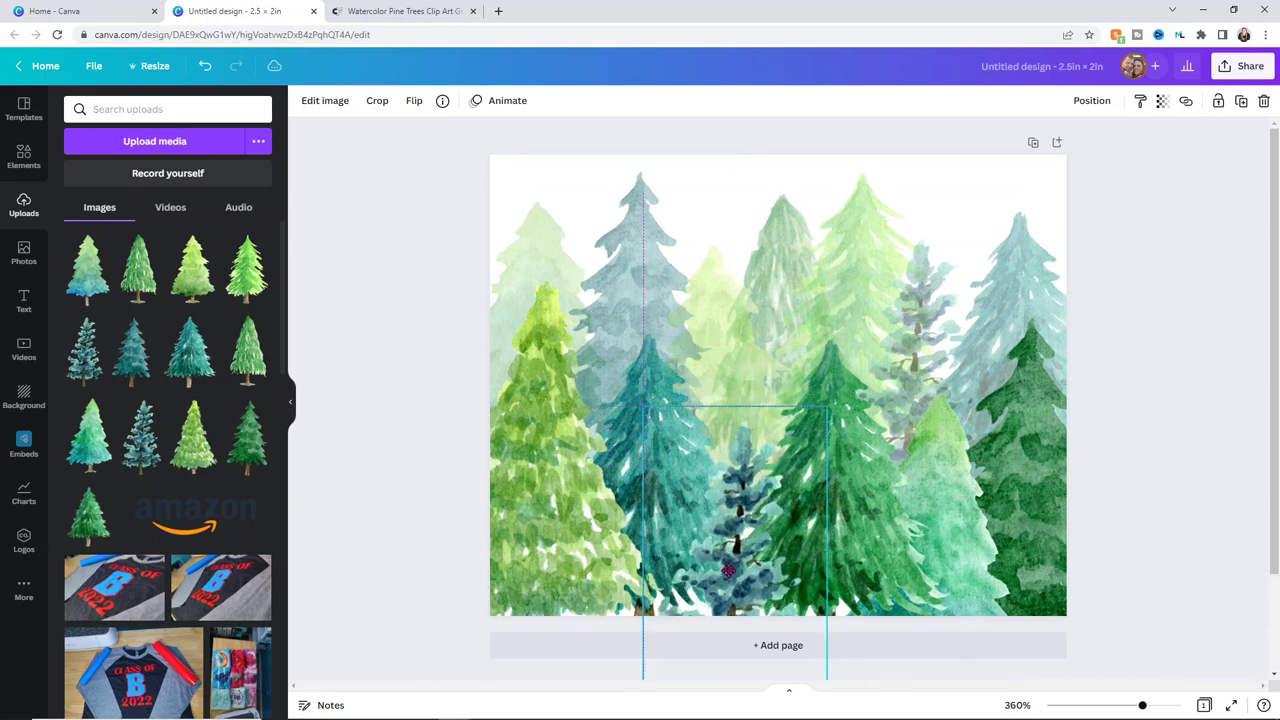
click(423, 452)
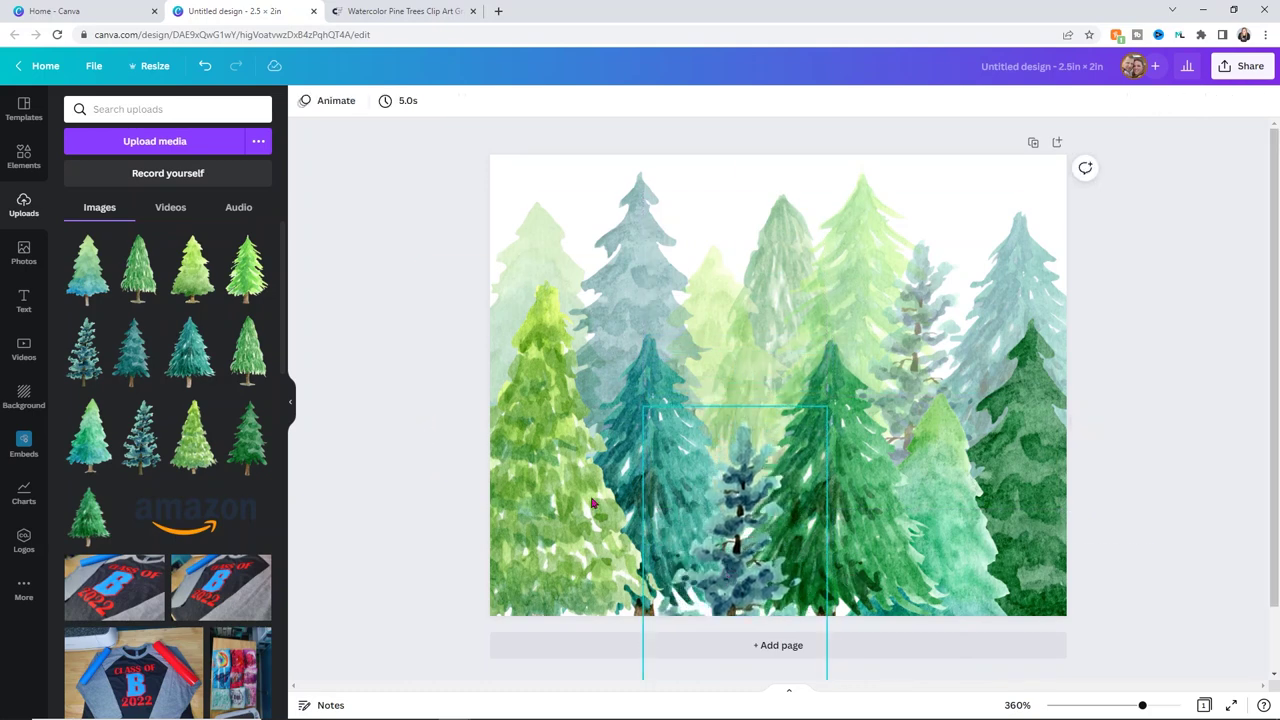
Step: Select all the foreground trees together and set their transparency to 74
click(530, 431)
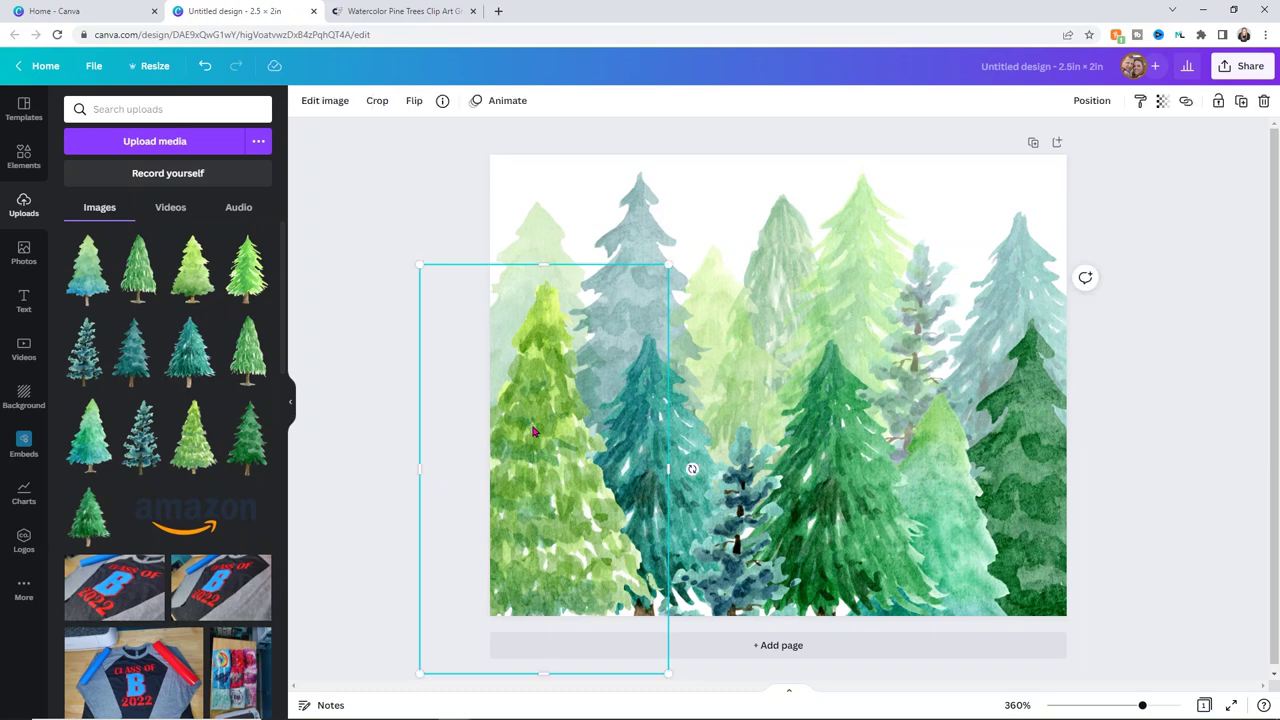
shift+click(688, 396)
shift+click(753, 543)
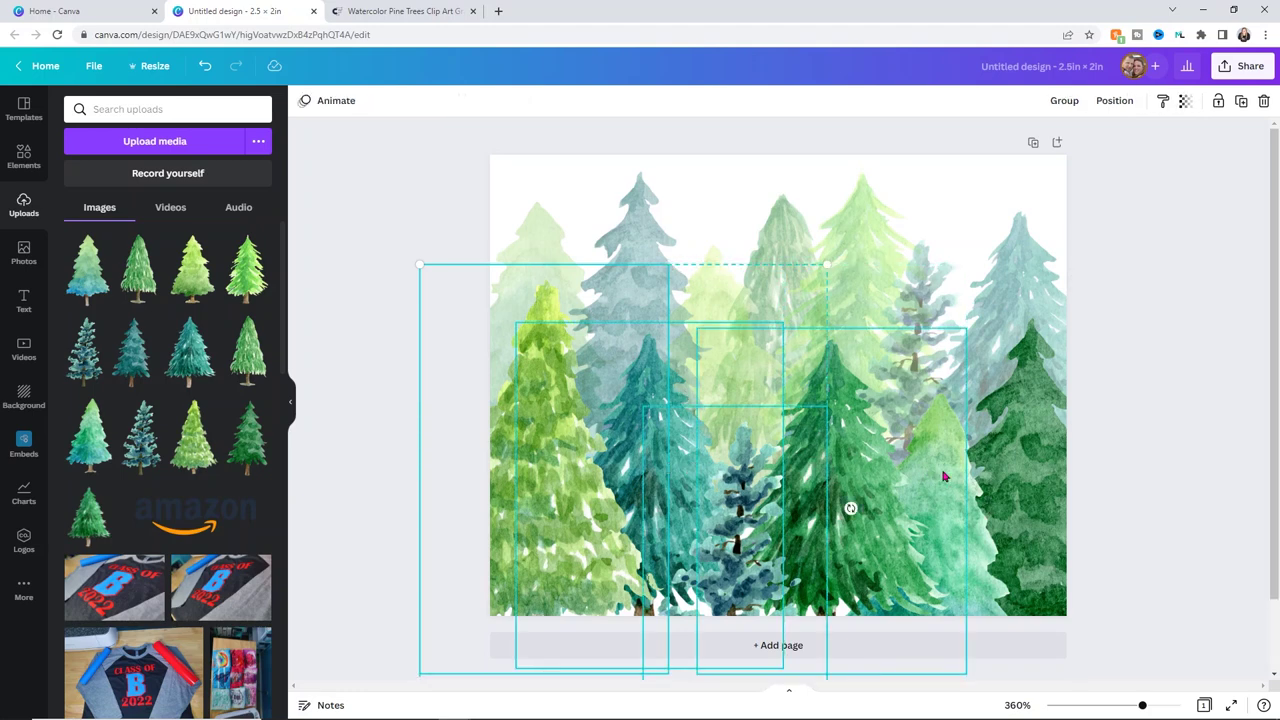
shift+click(1039, 412)
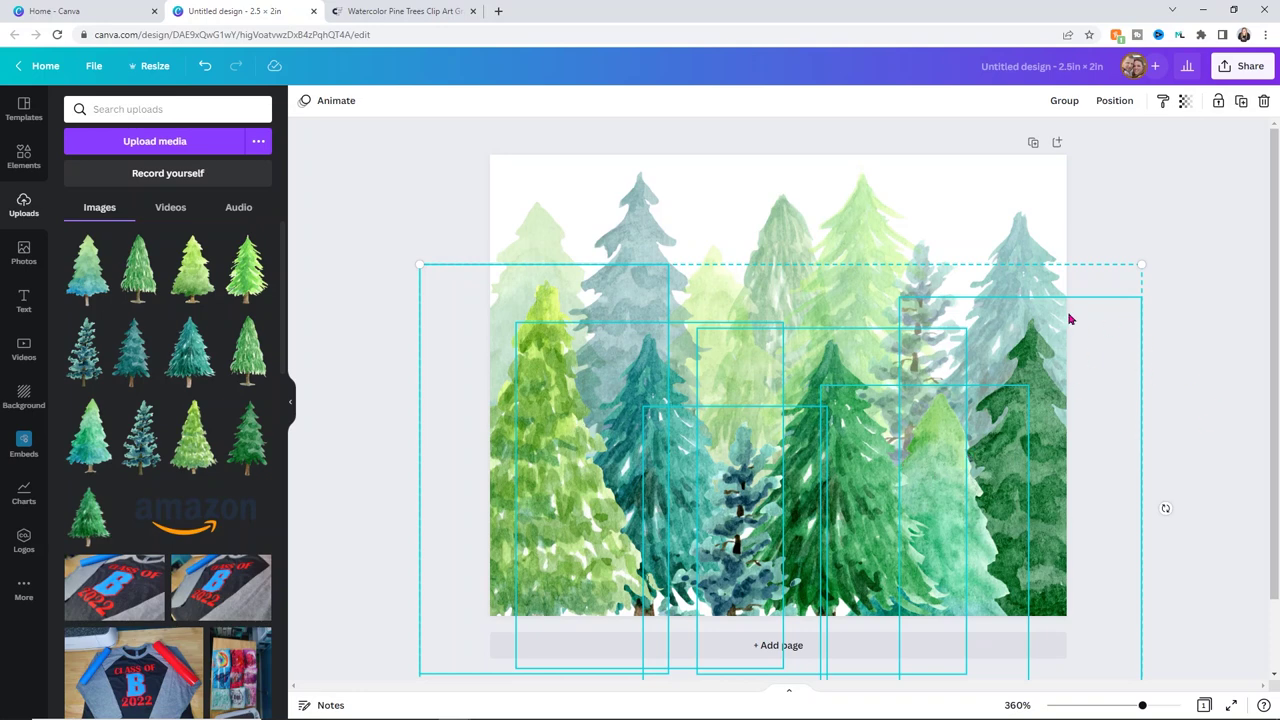
click(1185, 101)
drag(1178, 158, 1146, 172)
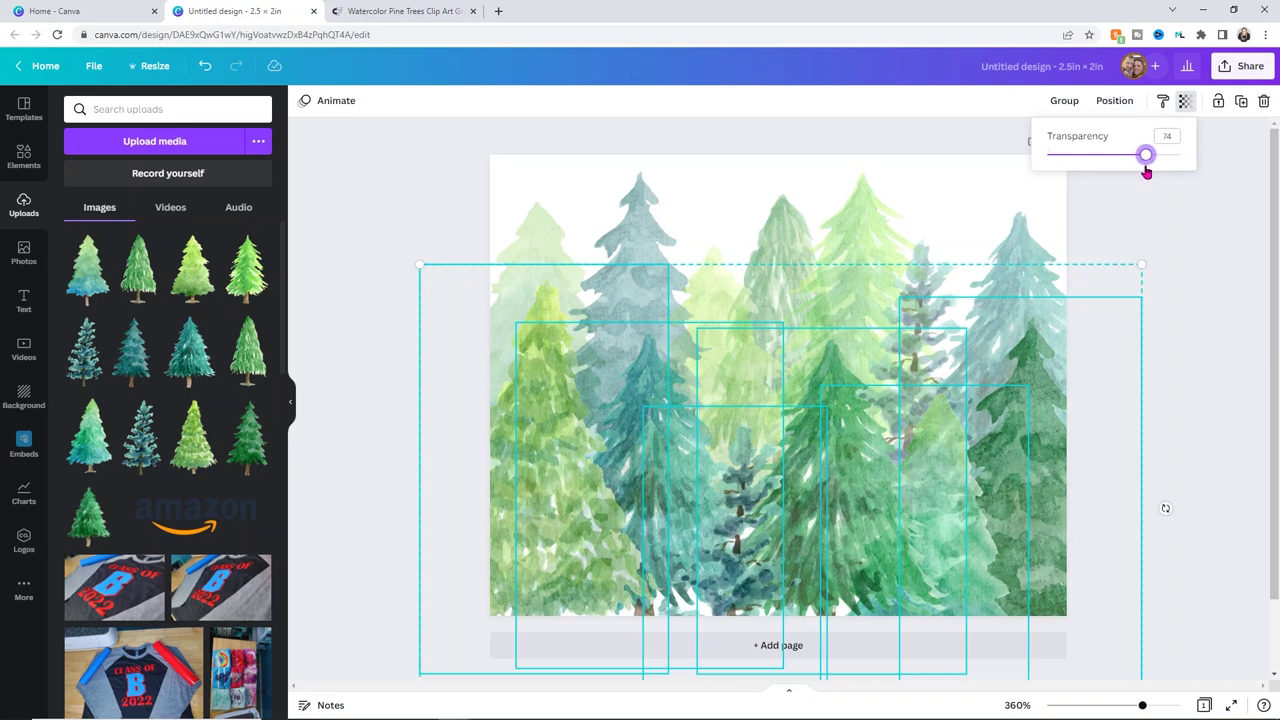
click(1163, 275)
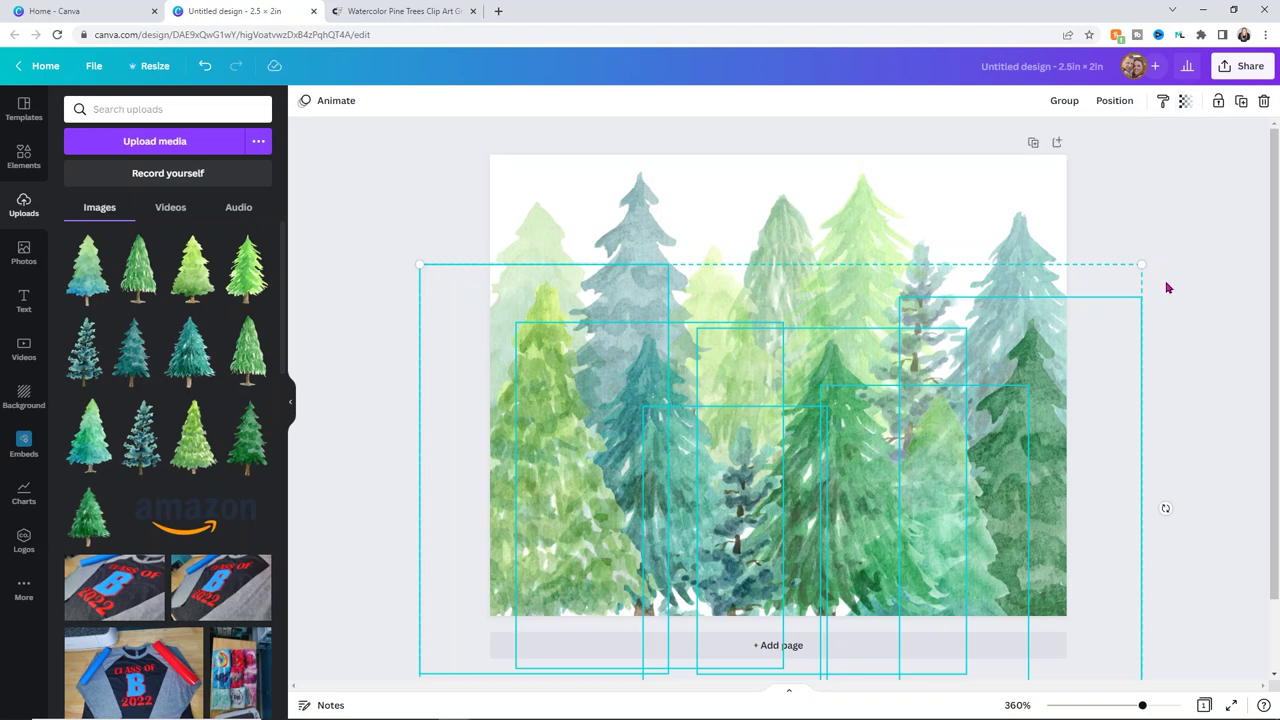
click(1176, 292)
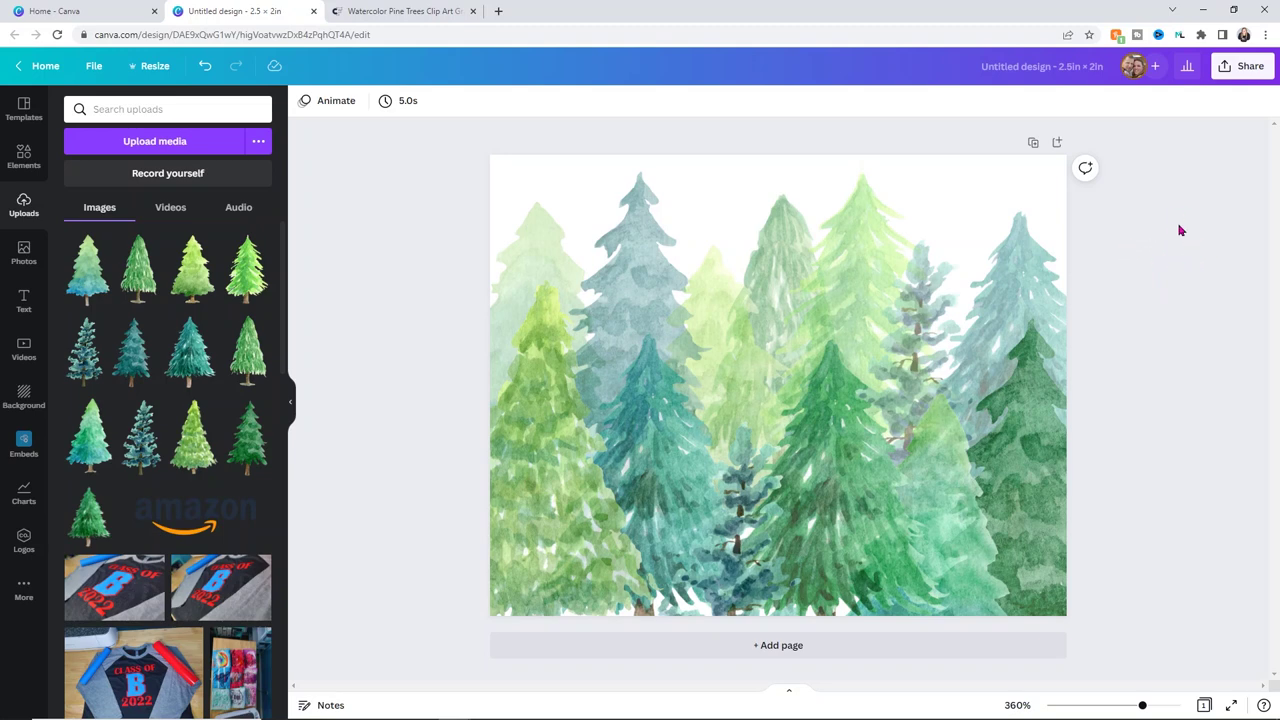
Step: Delete the sparse blue foreground tree and the faded yellow-green background tree
click(757, 444)
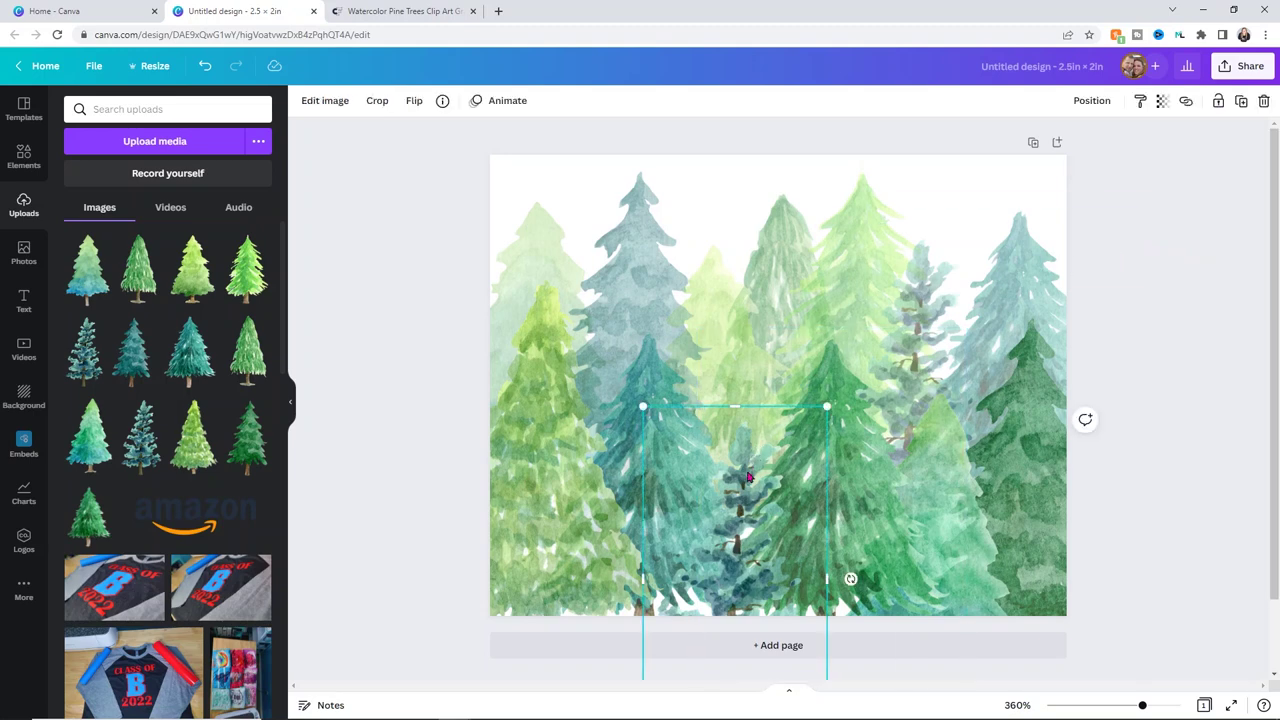
key(Escape)
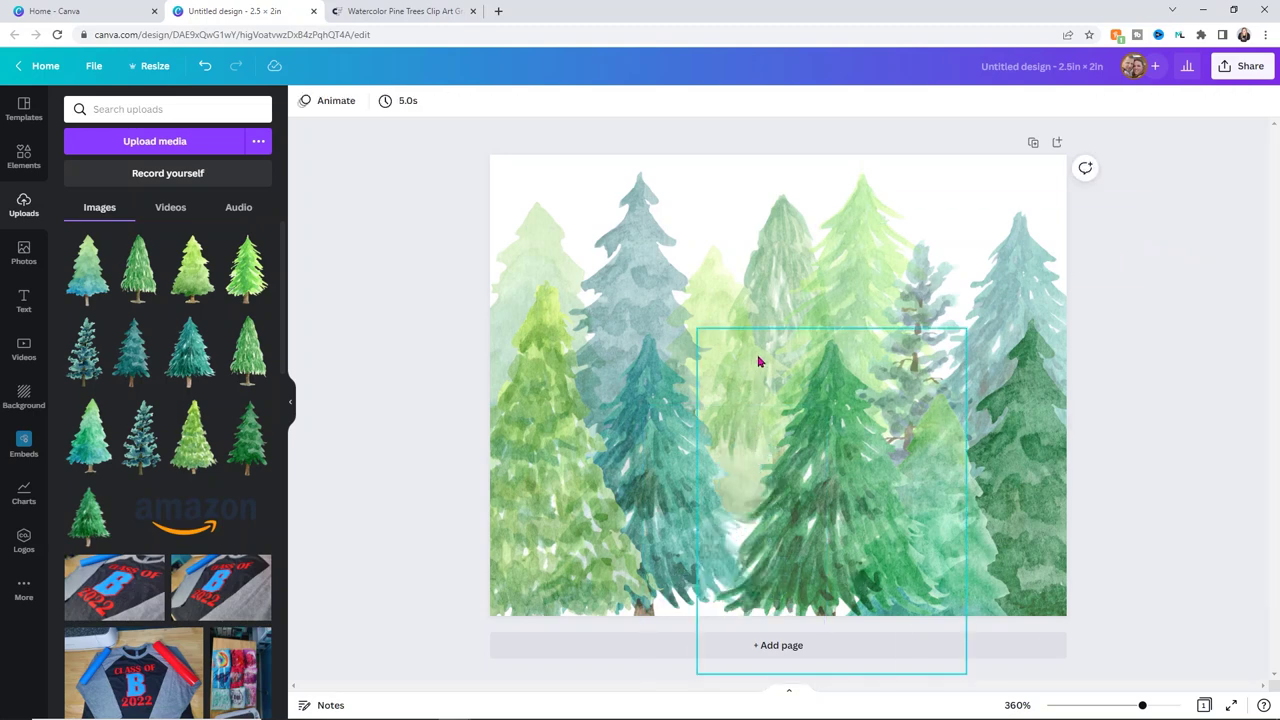
click(734, 294)
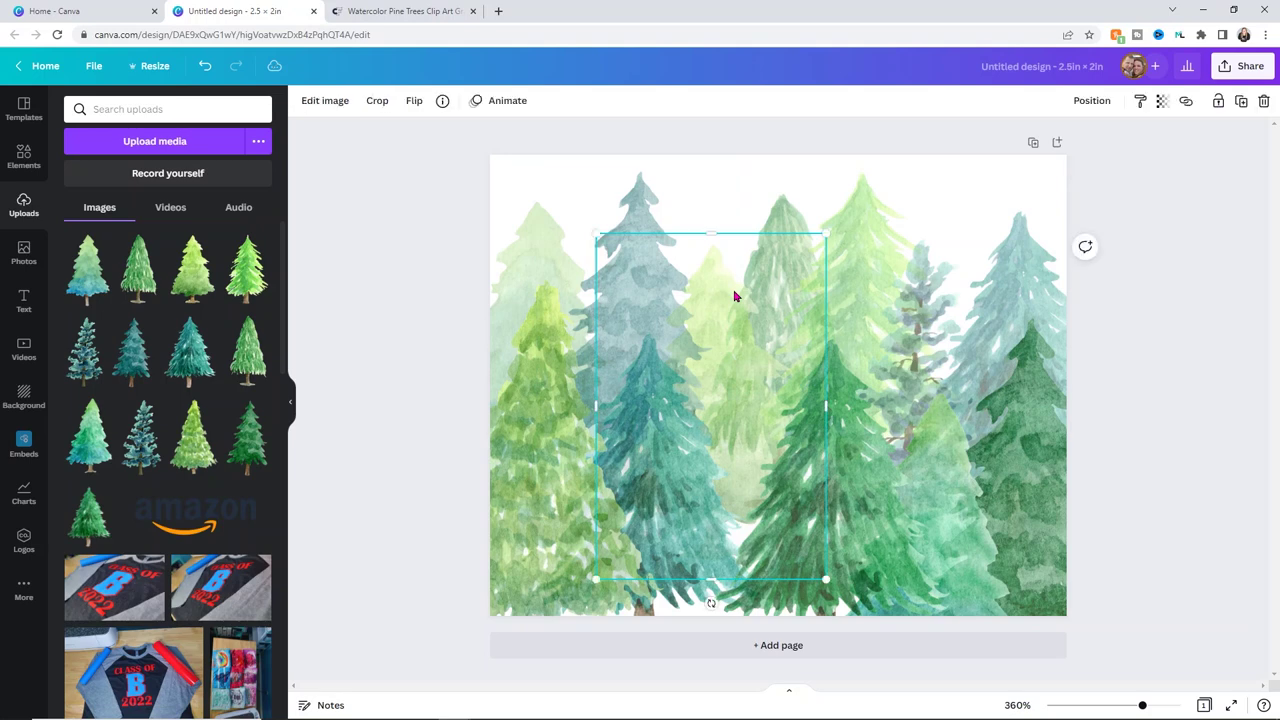
Step: Respace the trees by shifting the drooping and feathery dark green trees left, the teal foreground tree right, and the lime tree down
mouse_move(734, 295)
mouse_down()
mouse_move(782, 296)
mouse_move(760, 263)
mouse_move(746, 309)
mouse_move(757, 323)
mouse_move(736, 325)
mouse_move(777, 320)
mouse_move(757, 334)
mouse_move(770, 266)
mouse_move(737, 283)
mouse_up()
mouse_move(883, 227)
mouse_down()
mouse_move(894, 220)
mouse_move(857, 223)
mouse_move(867, 227)
mouse_up()
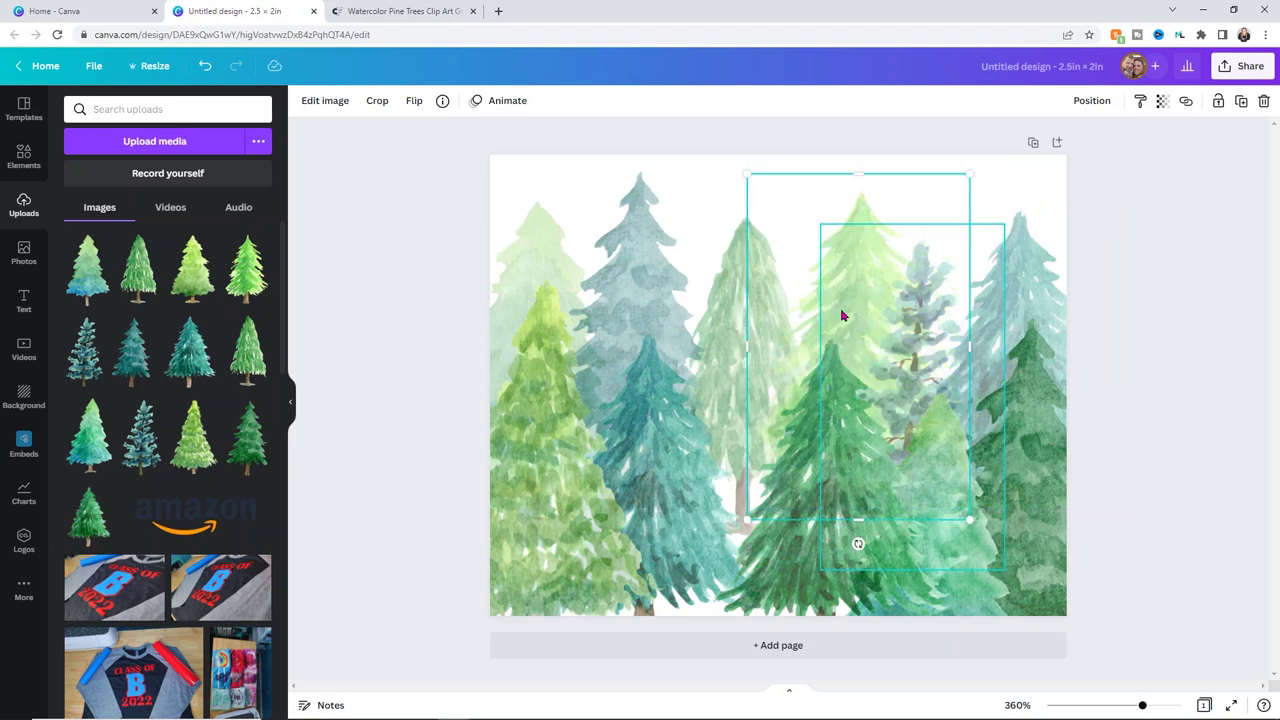
mouse_move(691, 449)
mouse_down()
mouse_move(726, 449)
mouse_move(714, 452)
mouse_up()
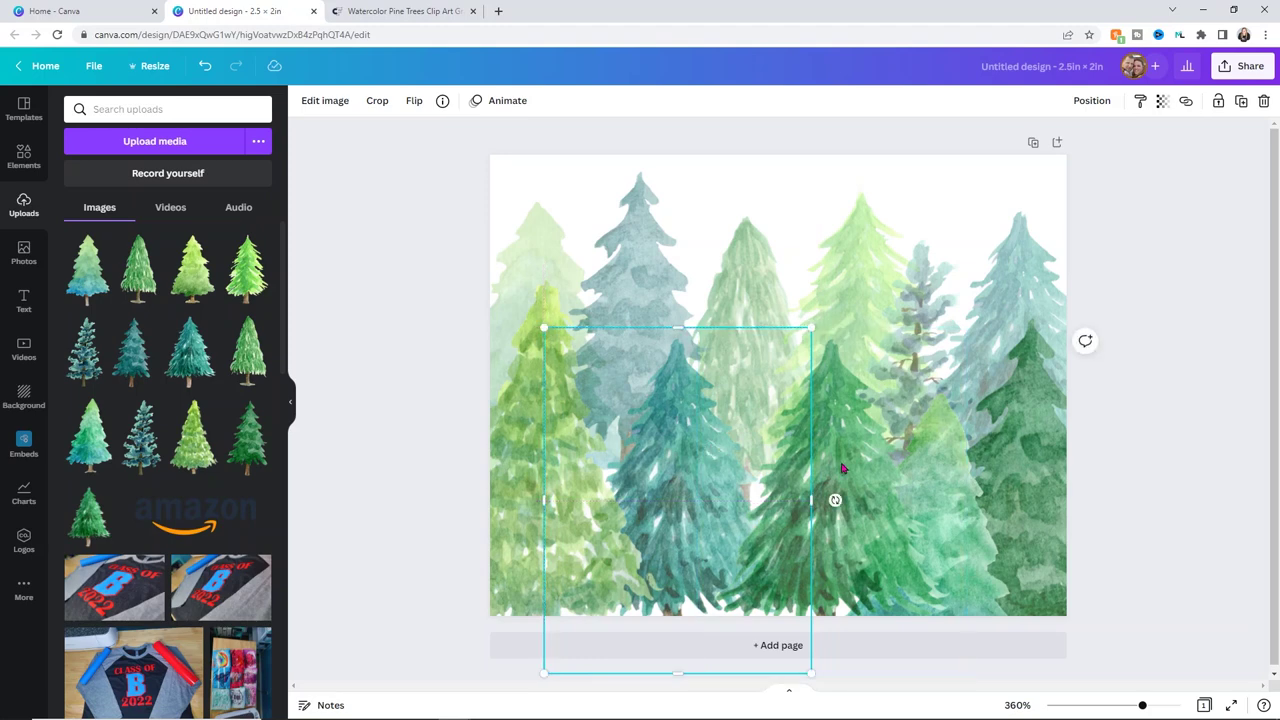
drag(855, 462, 826, 453)
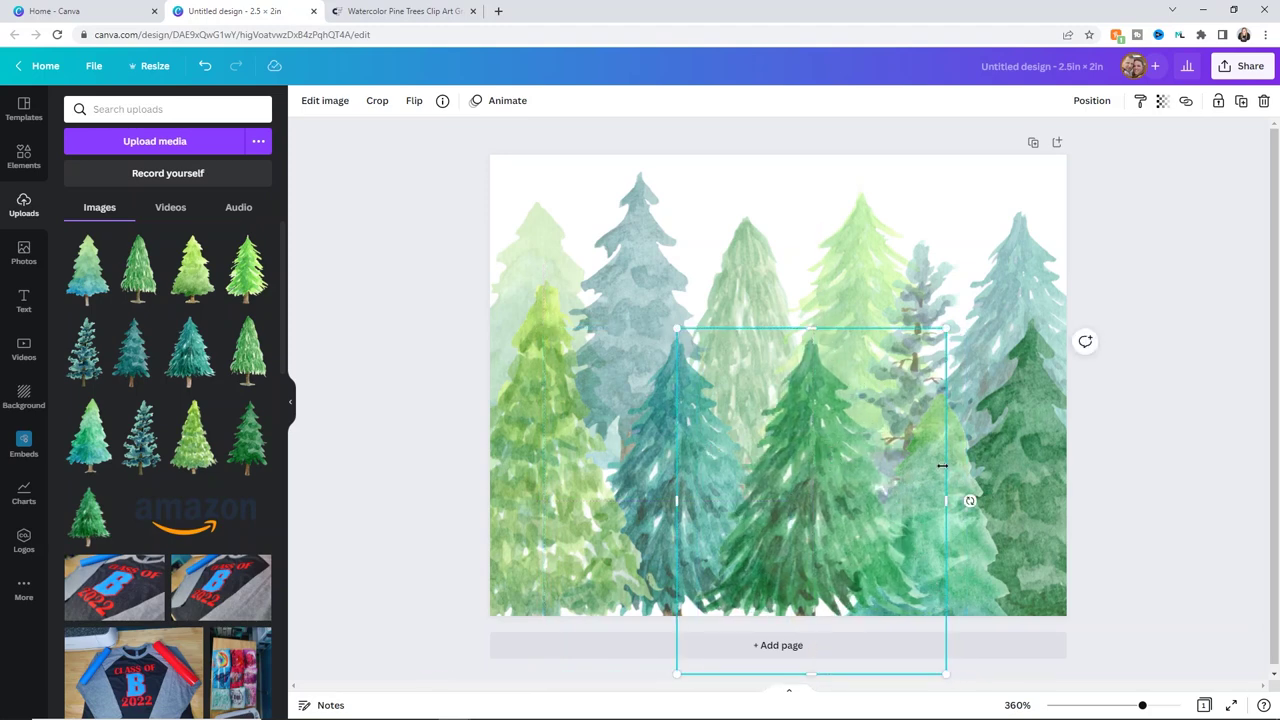
Step: Delete the mint green foreground tree and move the feathery dark green tree right into its gap
click(963, 461)
drag(960, 460, 900, 500)
click(1195, 371)
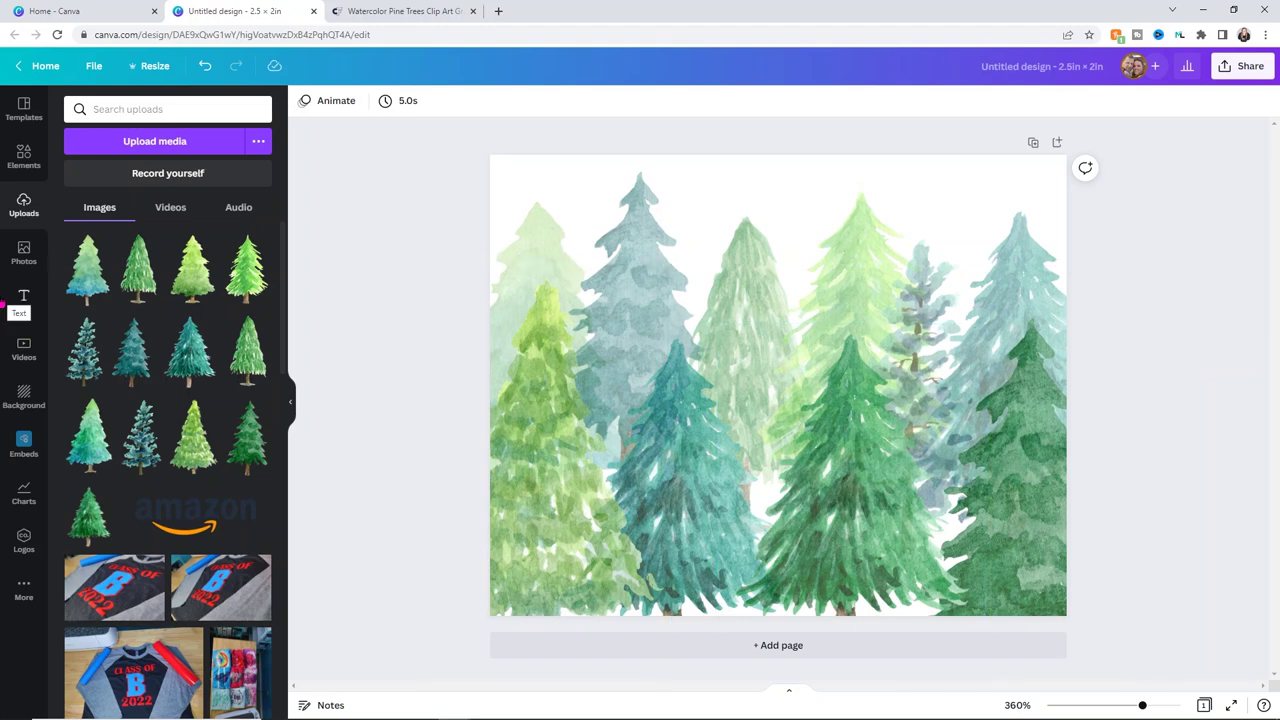
Step: Search the elements library for "line" and add the plain straight line to the label
click(14, 171)
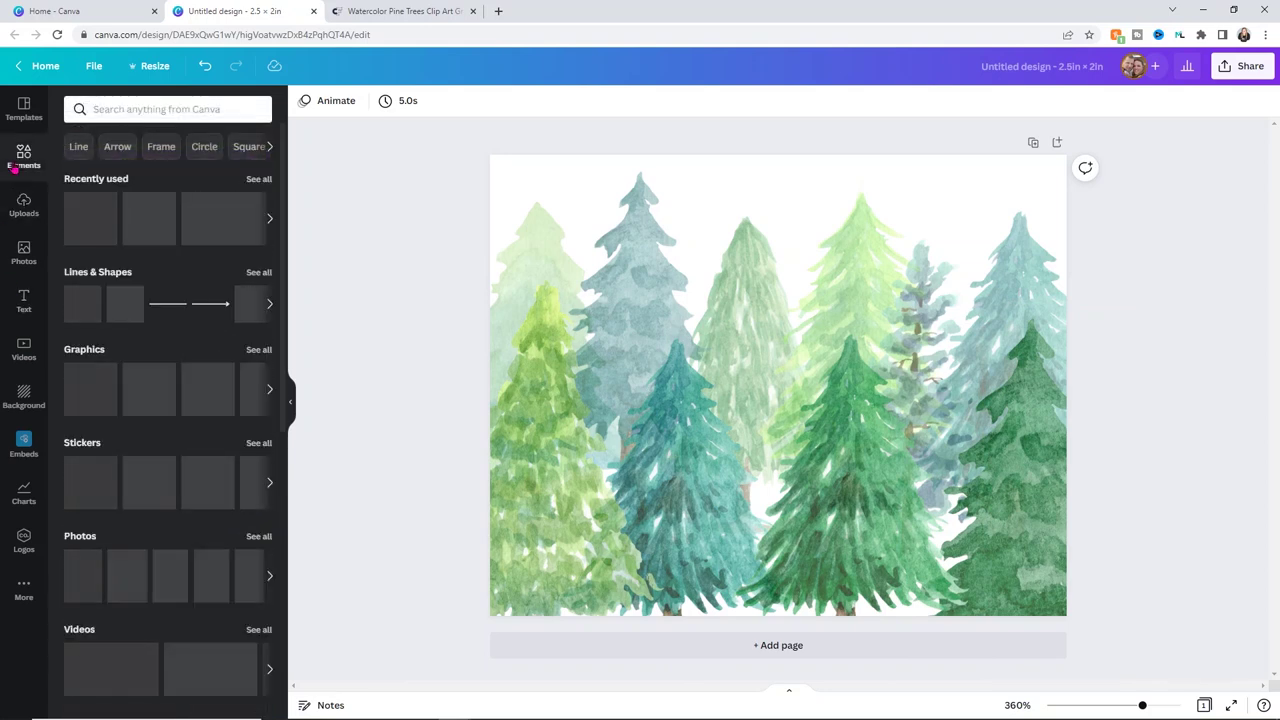
click(128, 110)
text(line)
key(Return)
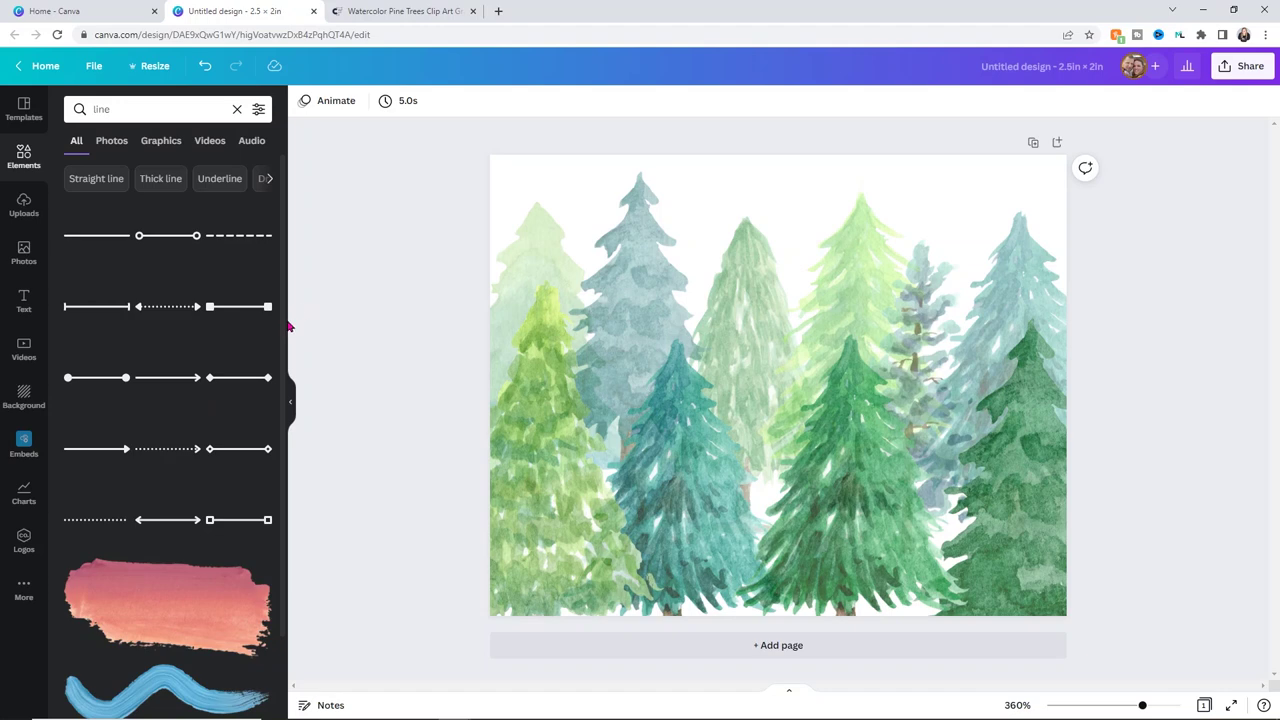
click(101, 246)
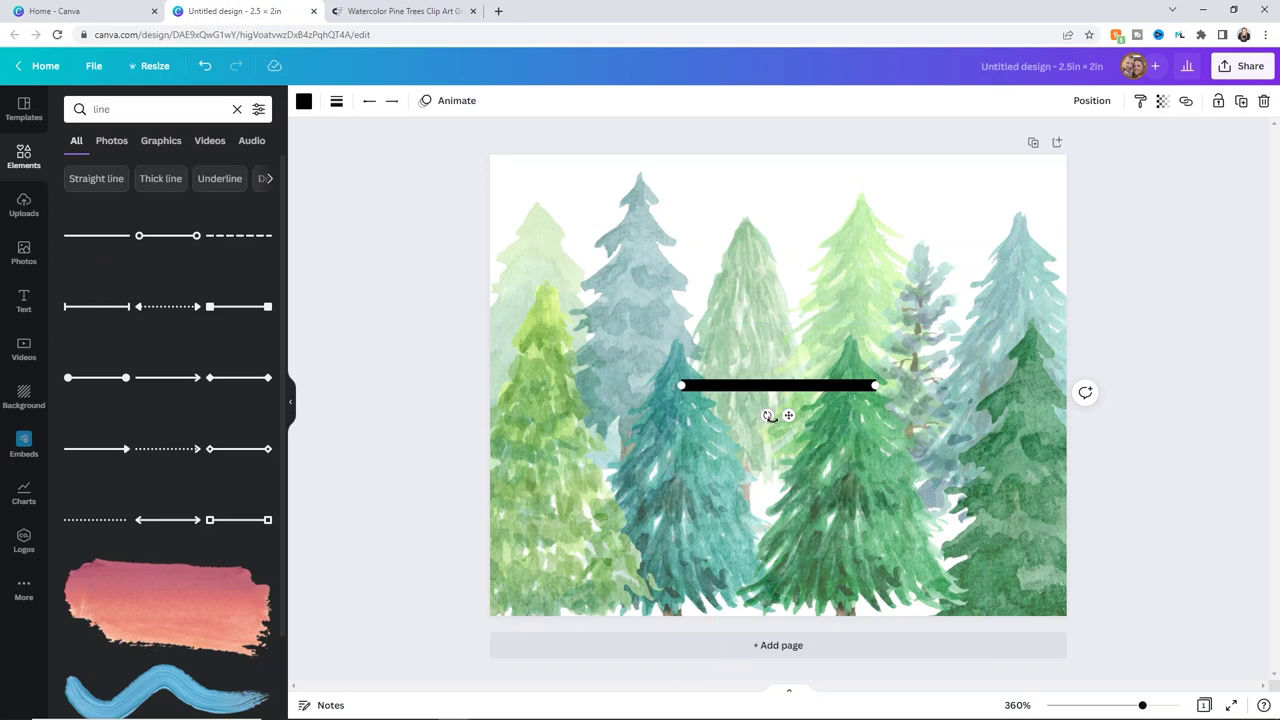
Step: Stand the line upright at the label's bottom centre and style it with line weight 1 and rounded end points
drag(765, 416, 662, 375)
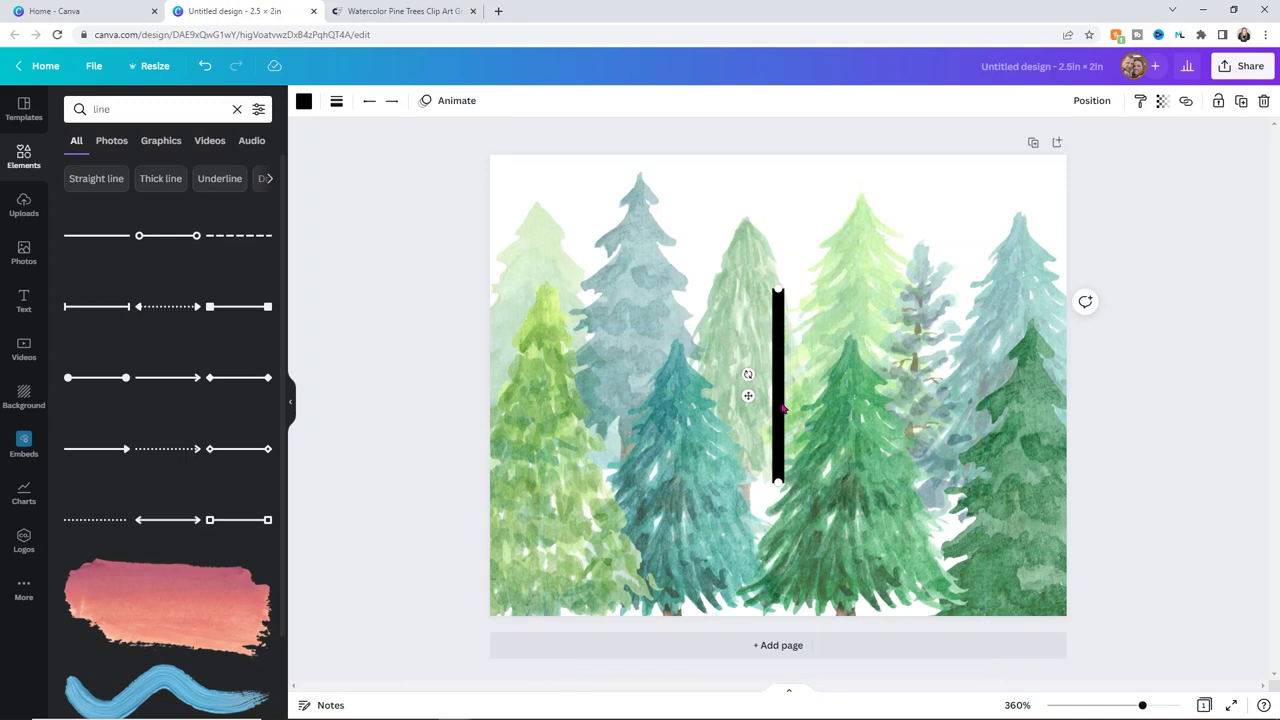
drag(779, 402, 773, 530)
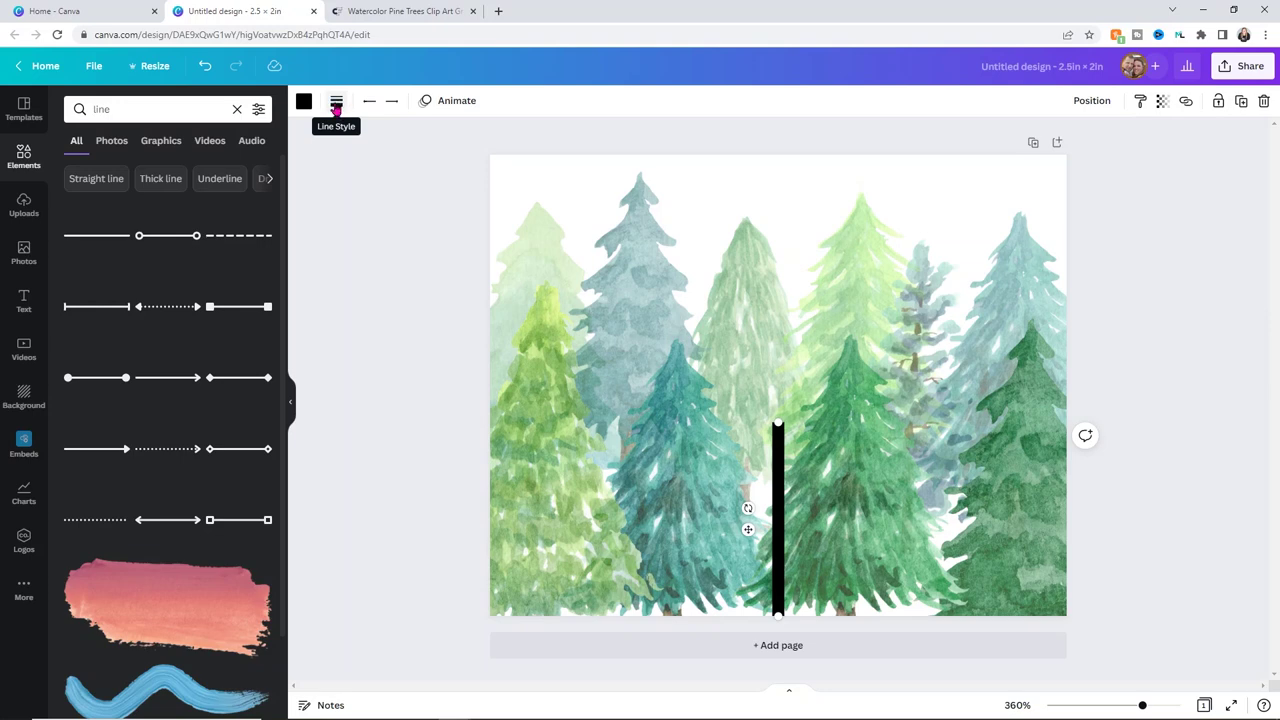
click(336, 104)
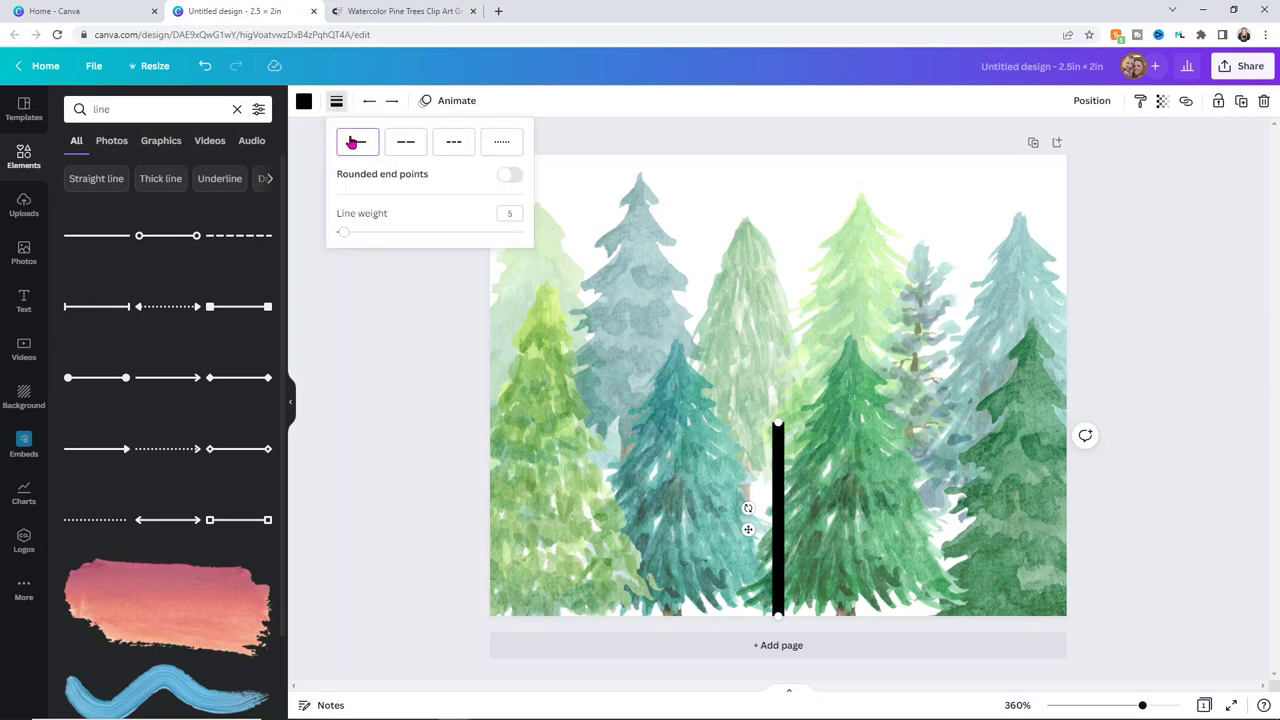
drag(342, 234, 335, 232)
click(511, 176)
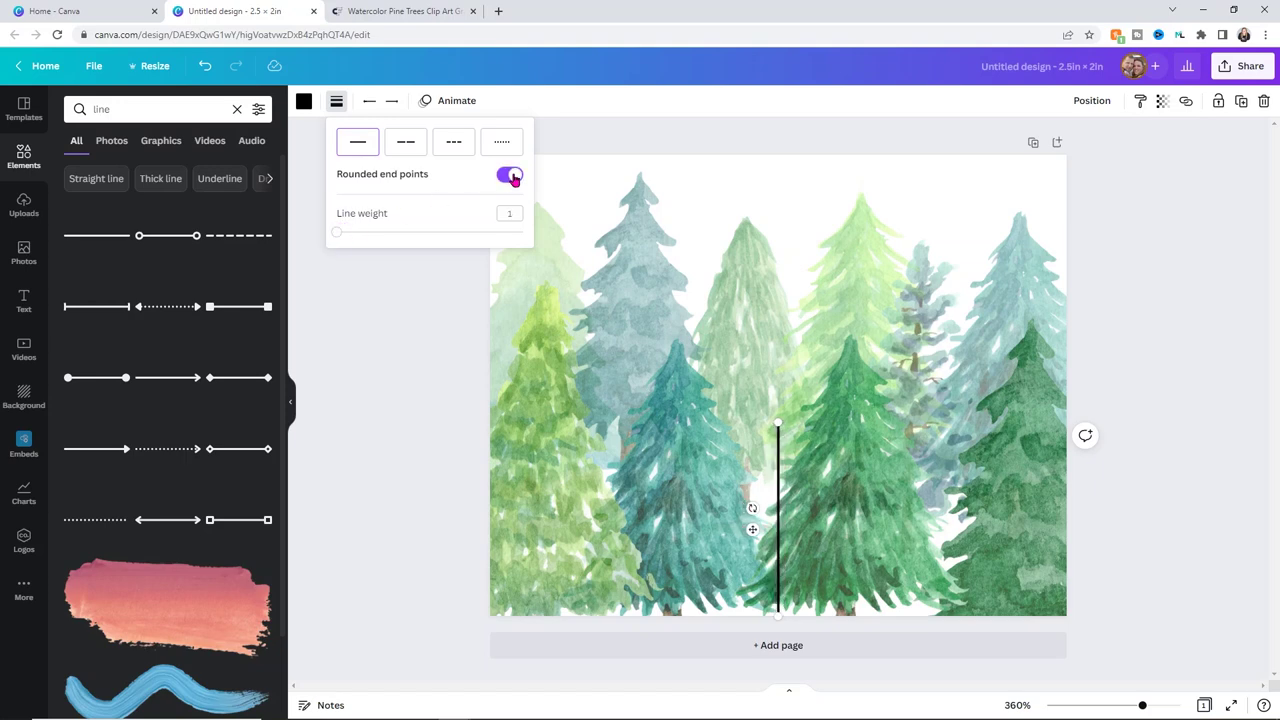
click(434, 313)
click(1168, 340)
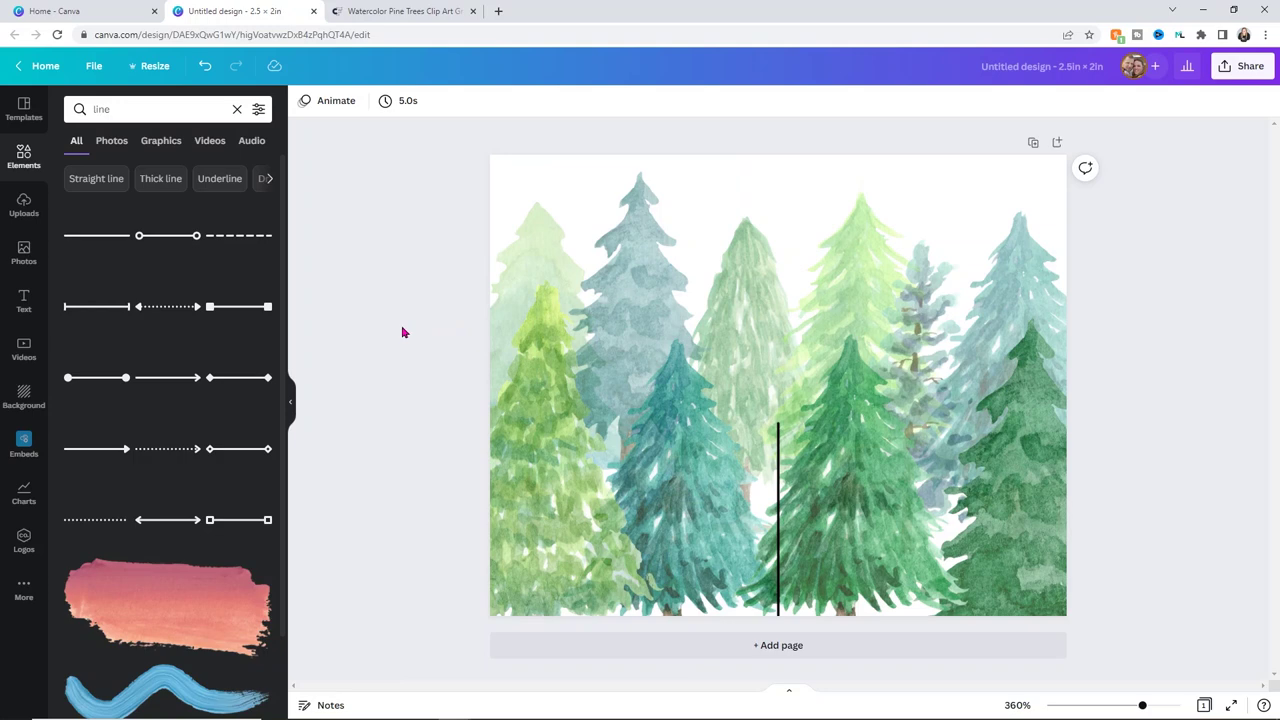
Step: Add the "White Christmas" font combination to the label and clear its small "I'm dreaming of a" line
click(22, 303)
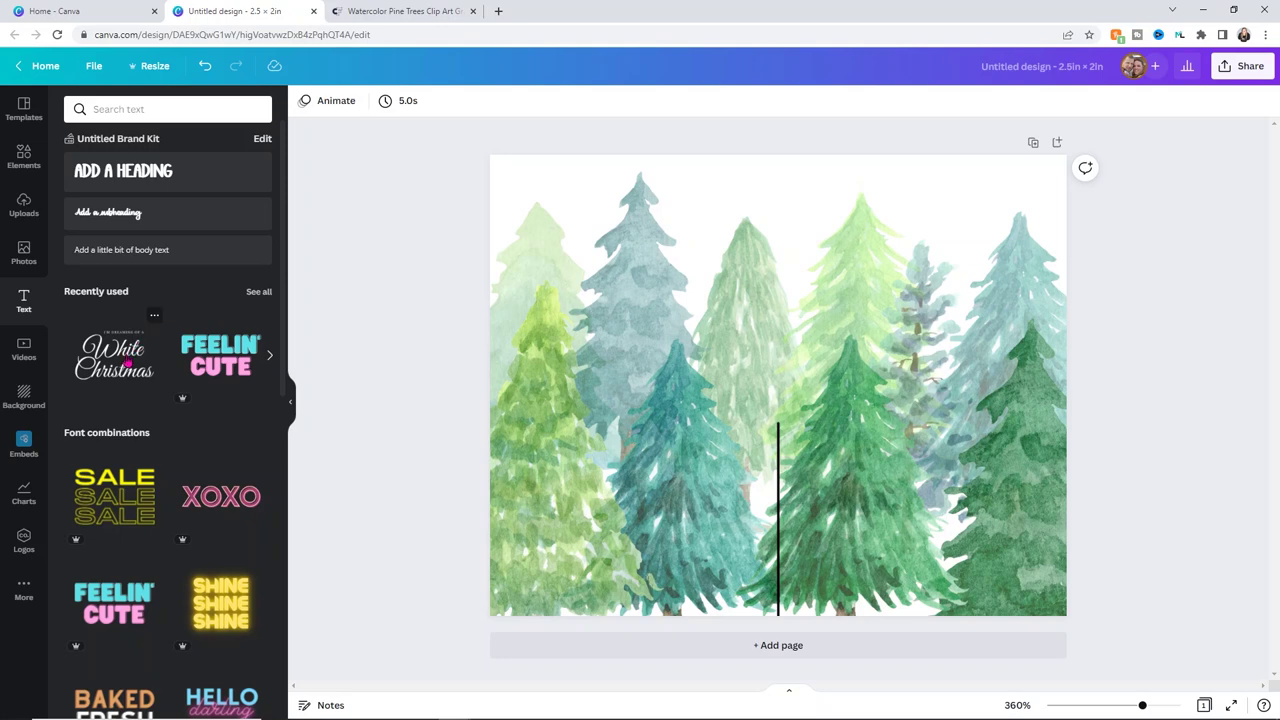
click(114, 354)
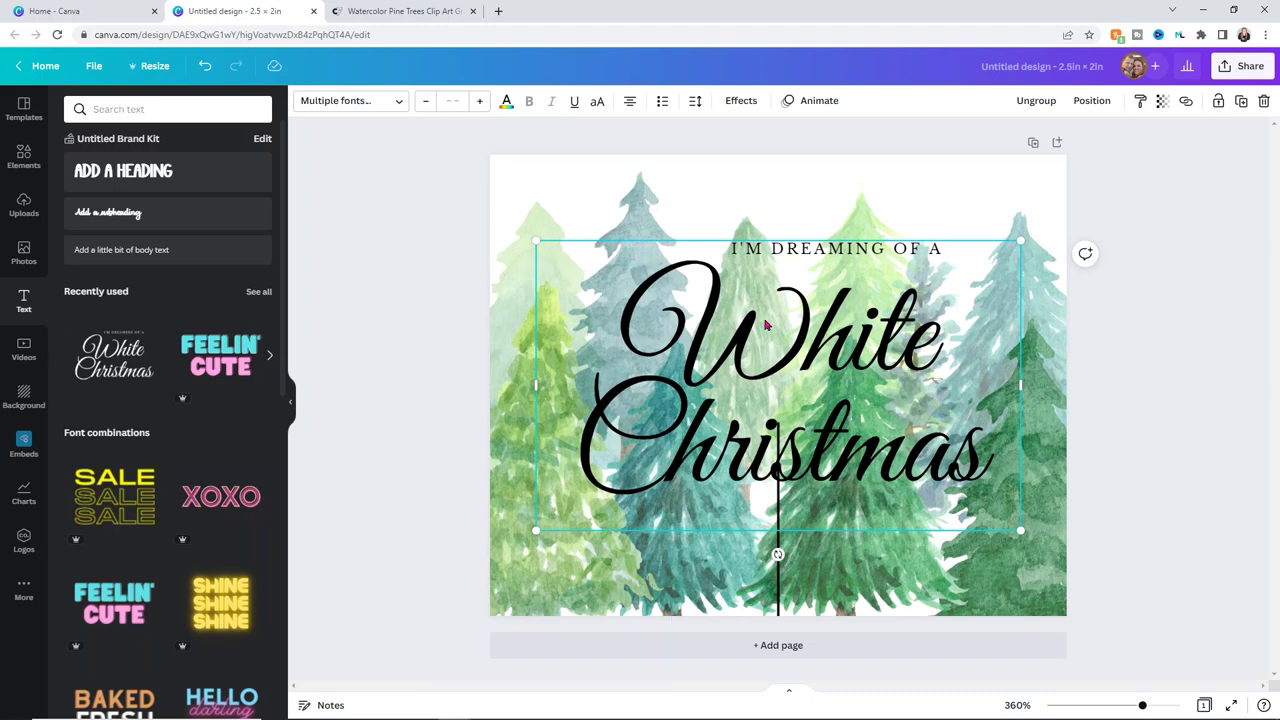
double_click(882, 332)
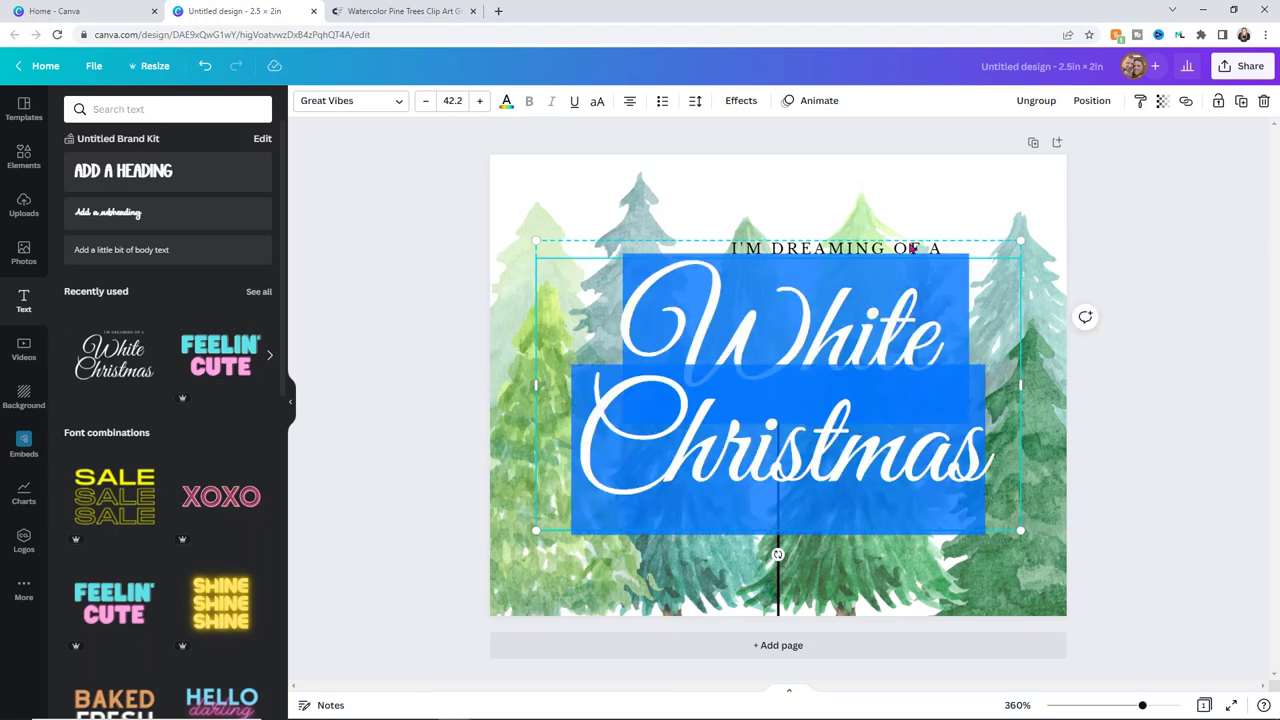
click(914, 250)
double_click(914, 250)
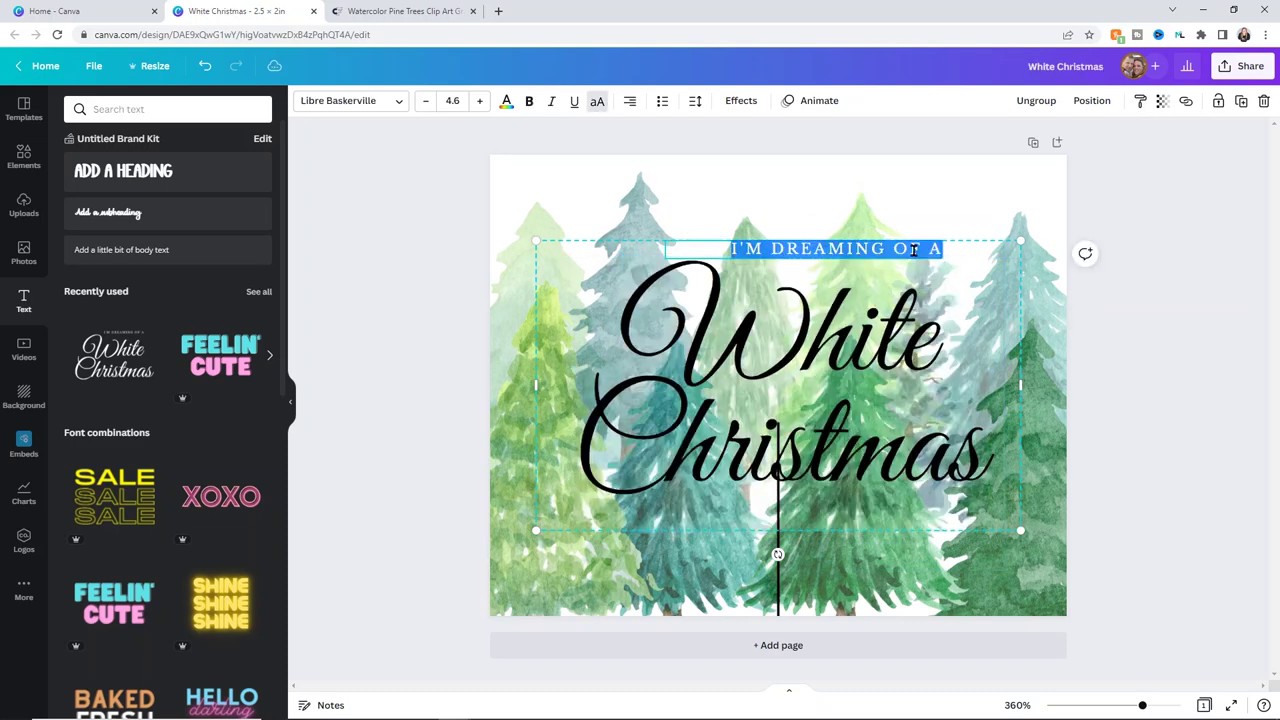
key(BackSpace)
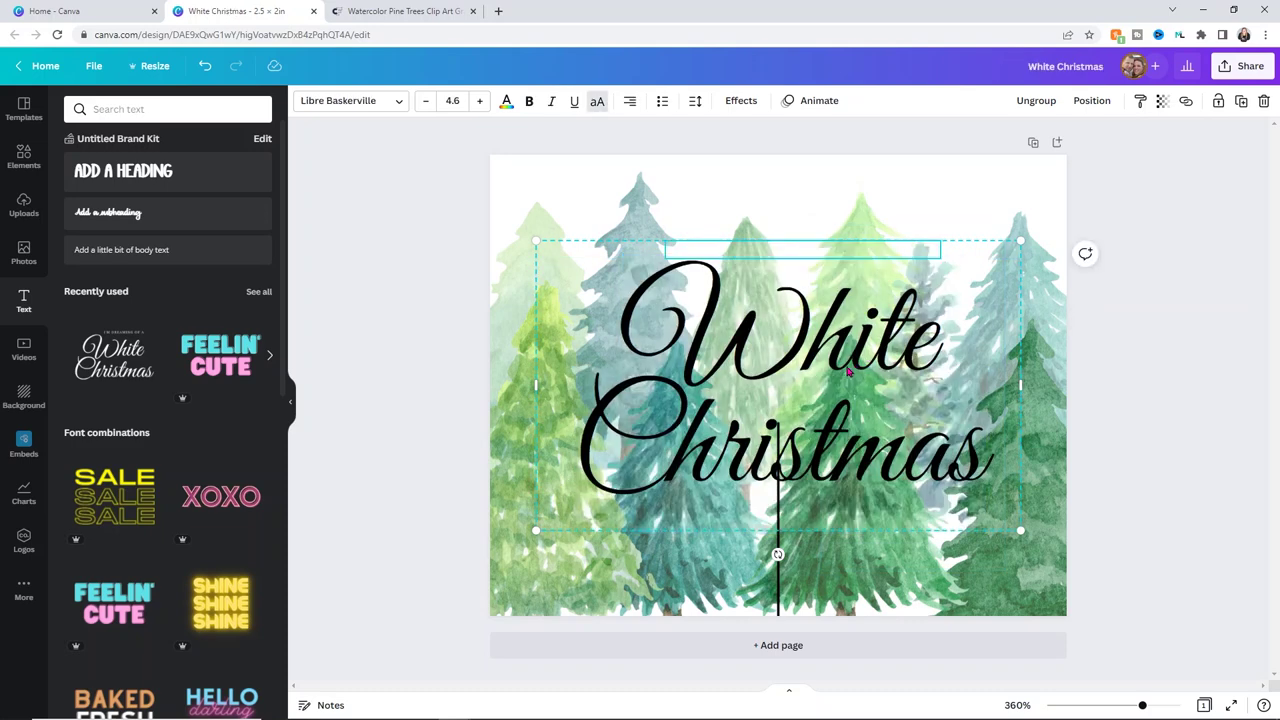
Step: Replace the script text with "Mahogany &" on the first line and "Balsam" on the second
click(872, 400)
double_click(892, 432)
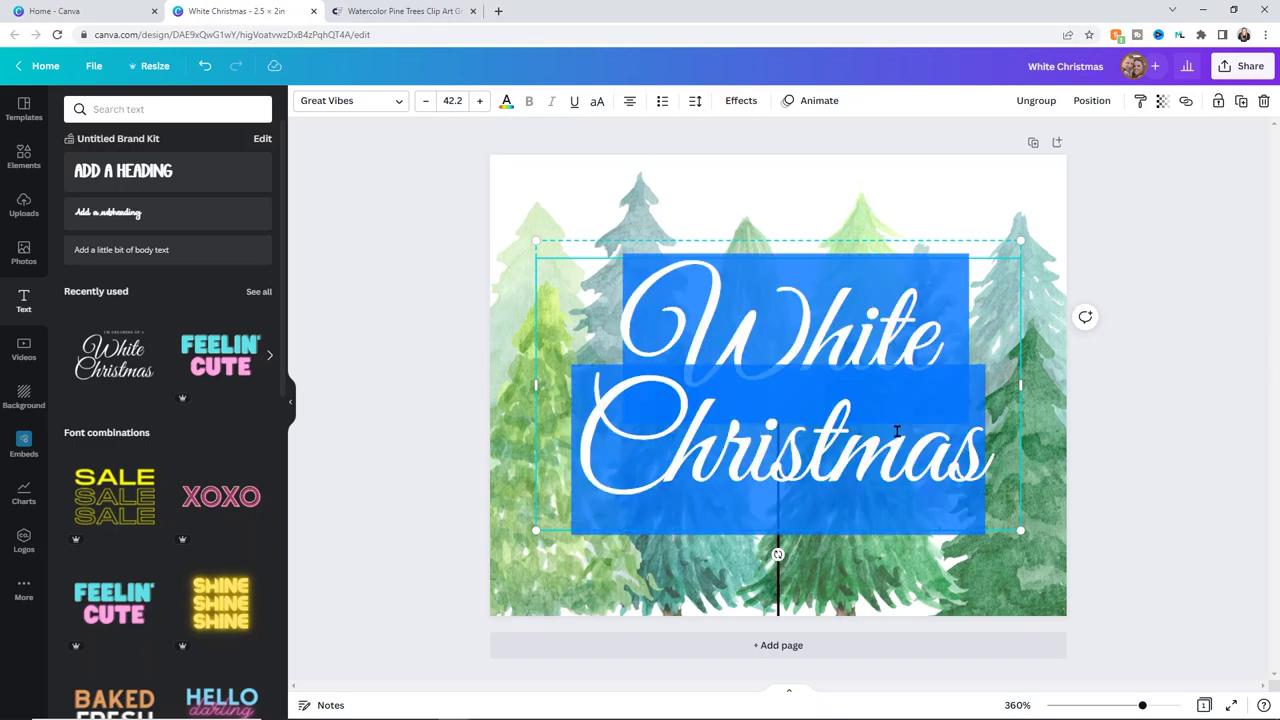
text(Mahoga)
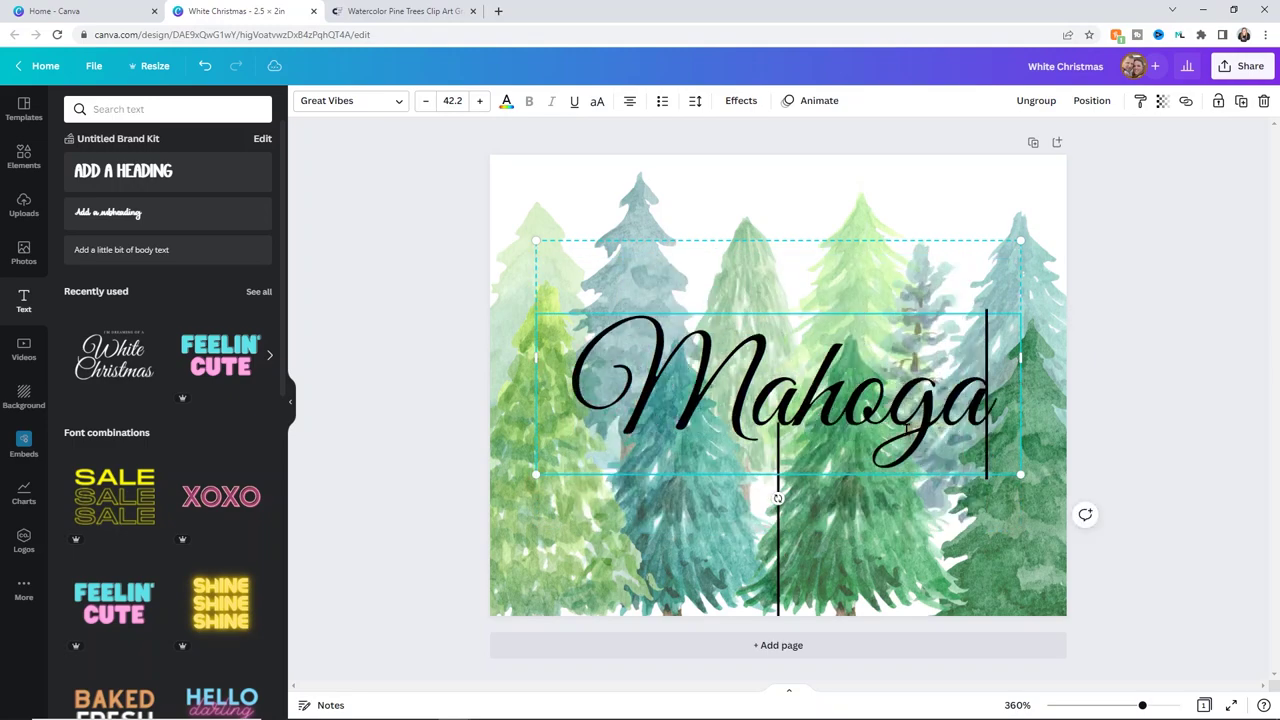
text(ny &)
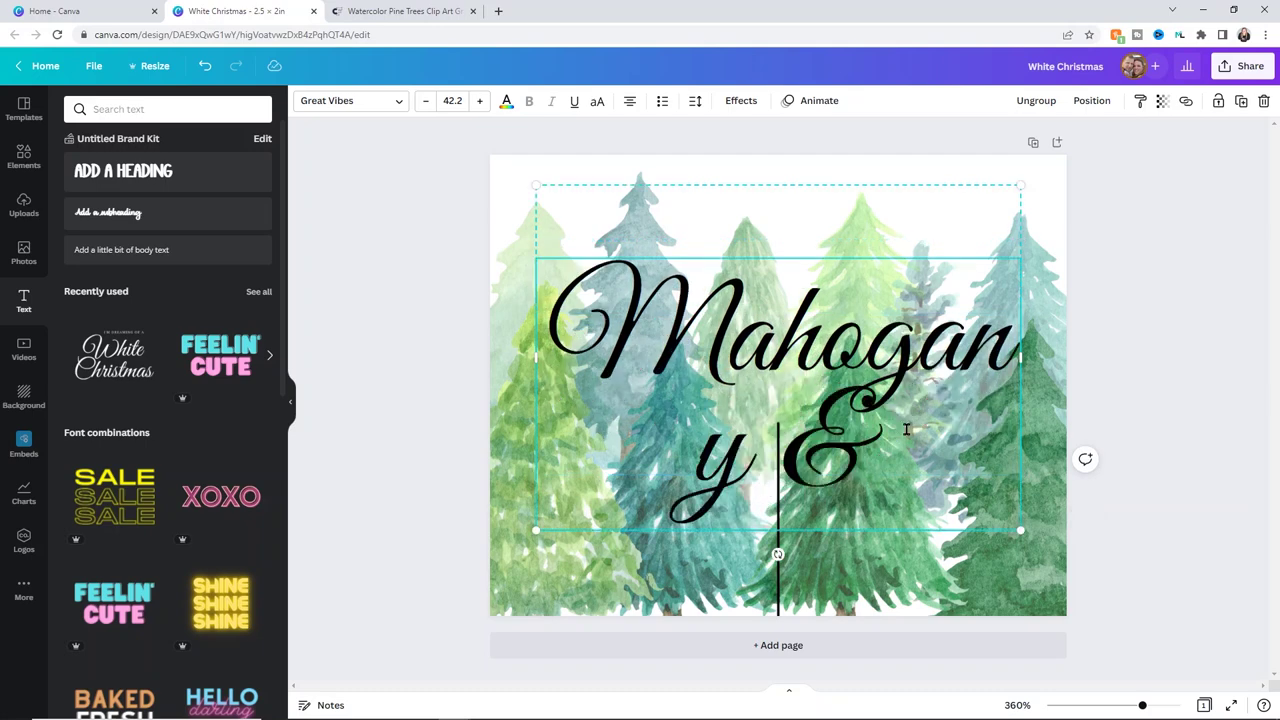
key(Return)
text(Ba)
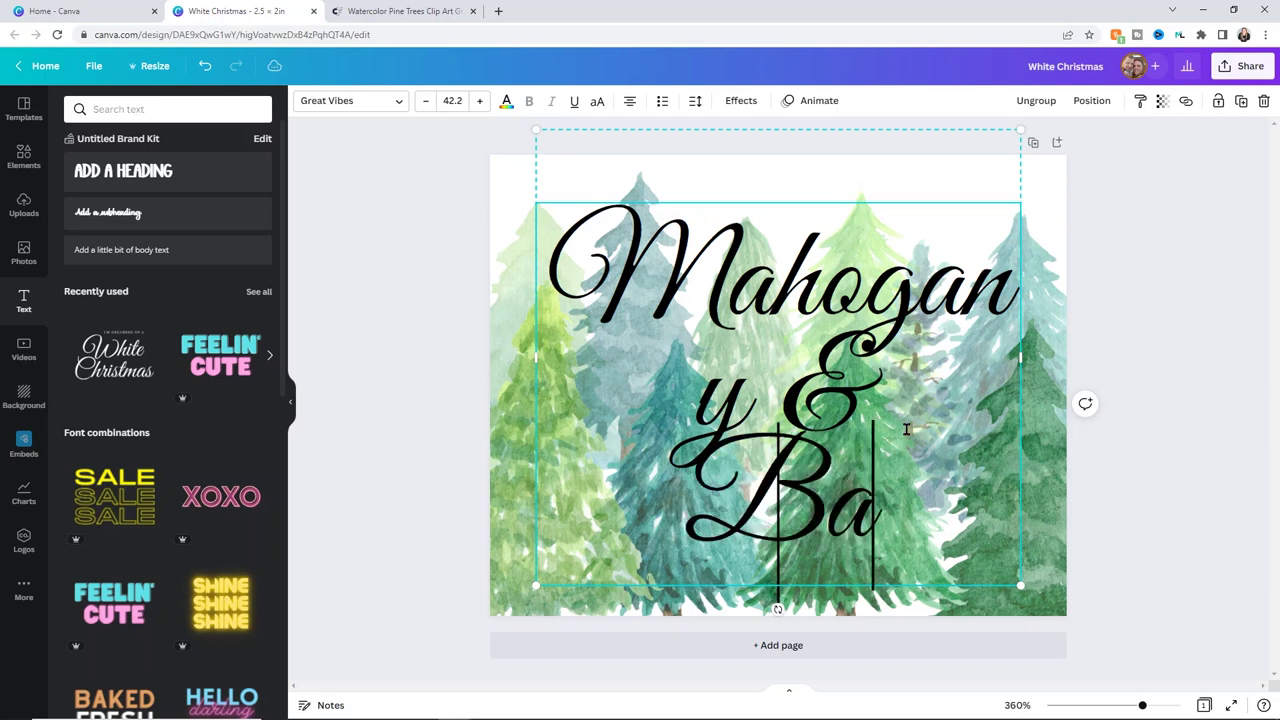
text(m)
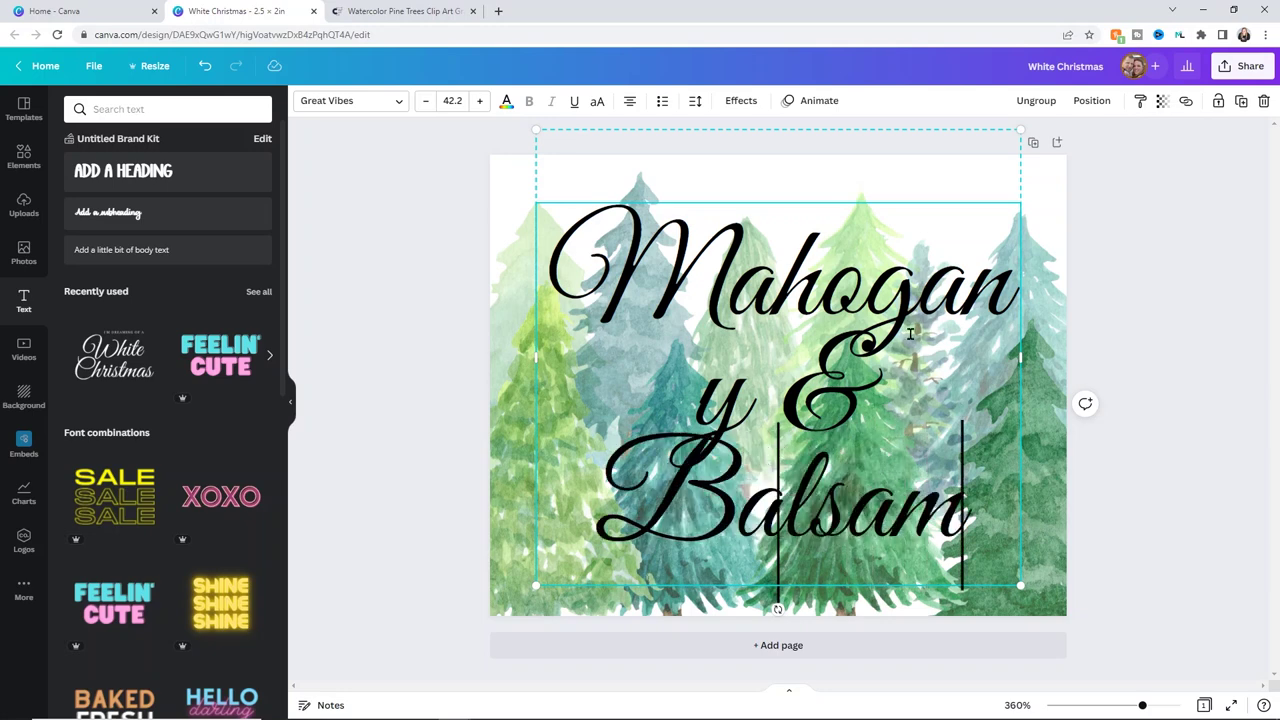
Step: Widen the title box to fit "Mahogany &" on one line, then scale it to about 34.9 and move it to the label's top
drag(1025, 356, 1186, 371)
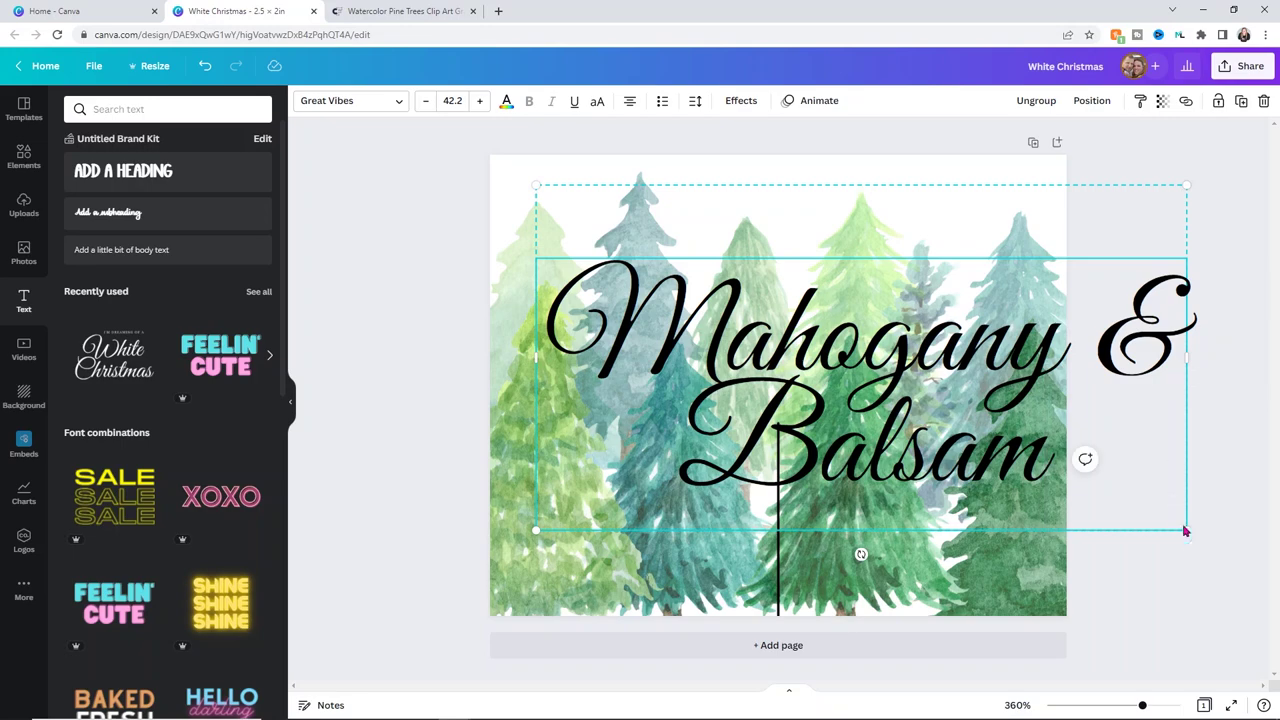
drag(1189, 531, 1038, 451)
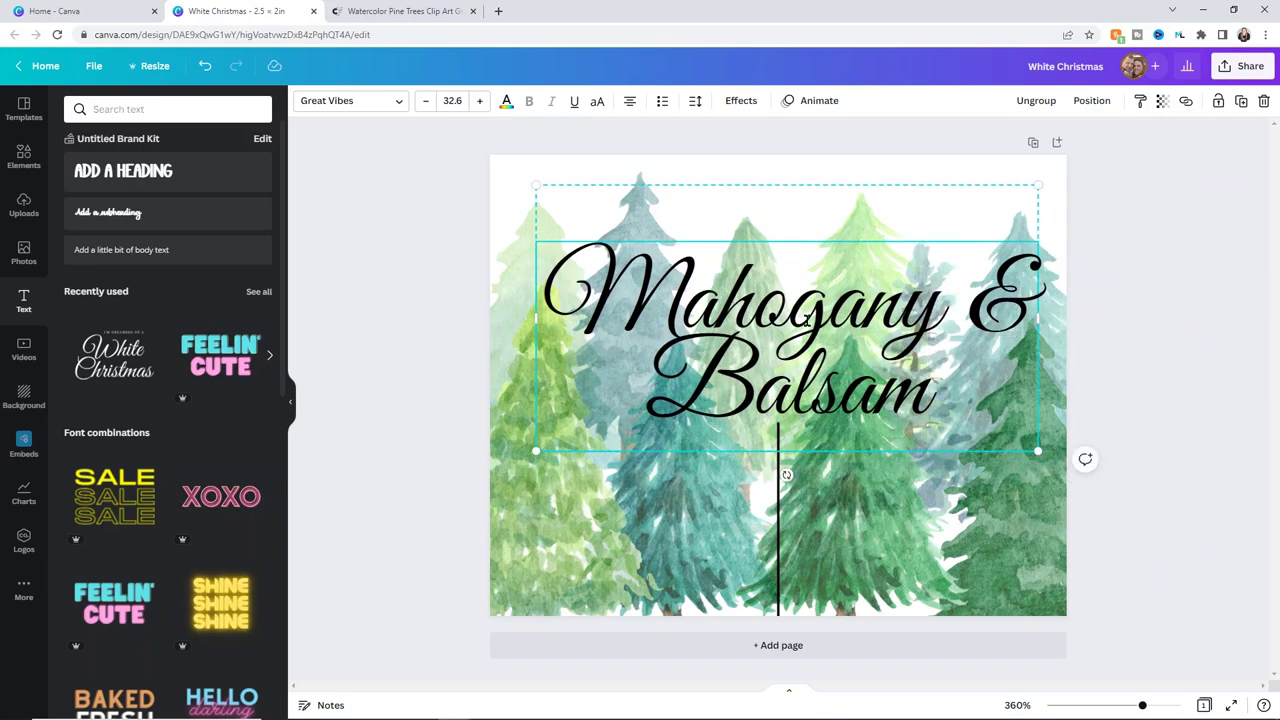
click(1083, 296)
drag(884, 321, 837, 252)
drag(980, 373, 1016, 393)
Step: Remove the ampersand from the title and enlarge it to about 45.2 so it spans the upper part of the label
key(BackSpace)
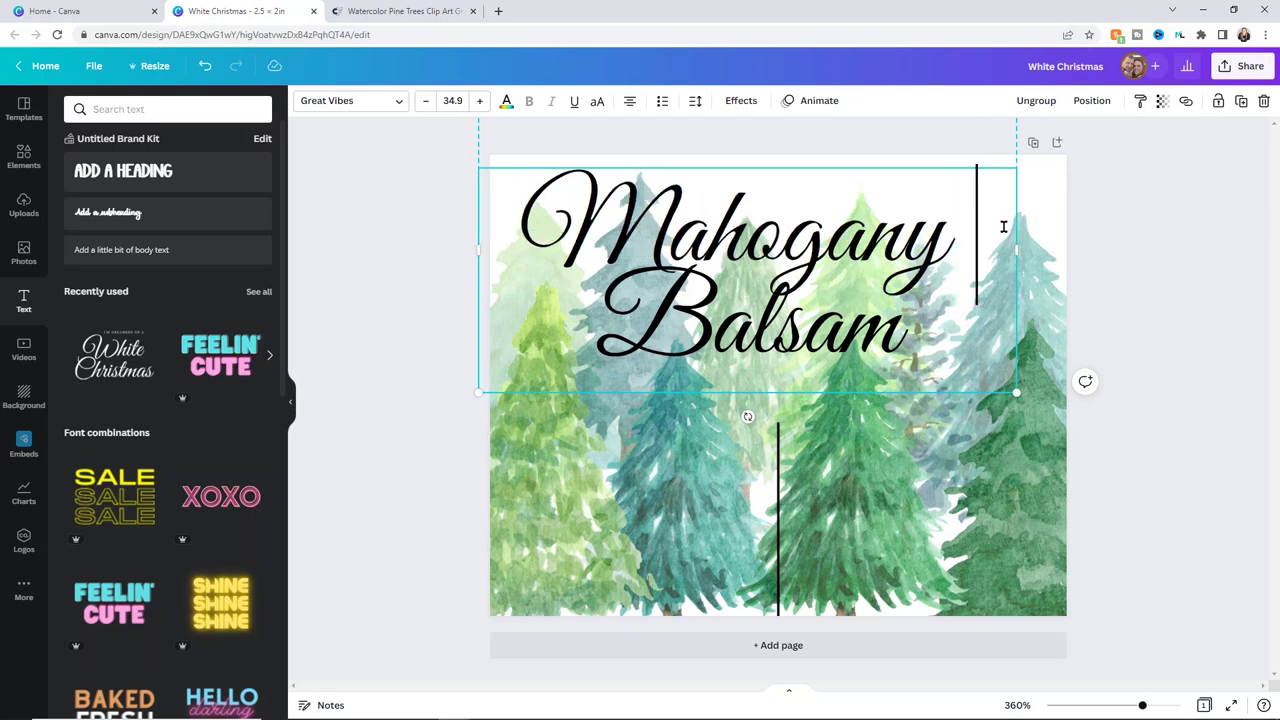
key(BackSpace)
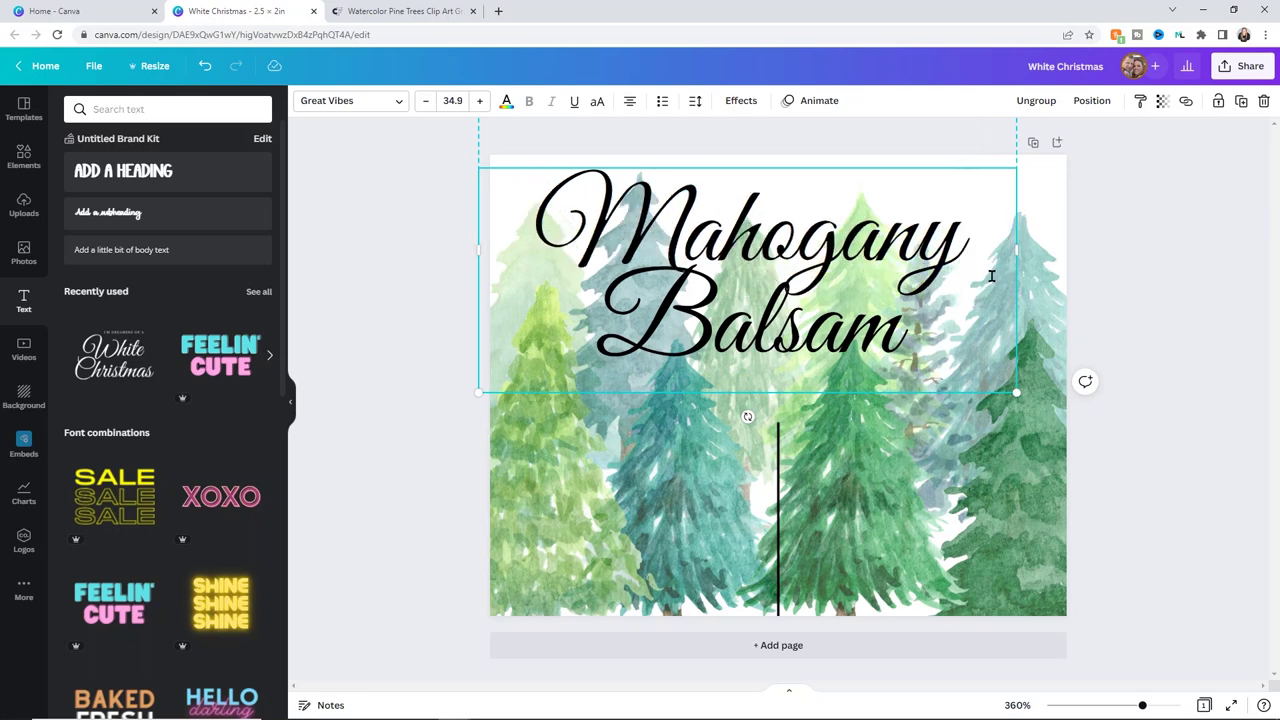
drag(1016, 251, 932, 252)
drag(932, 393, 1081, 455)
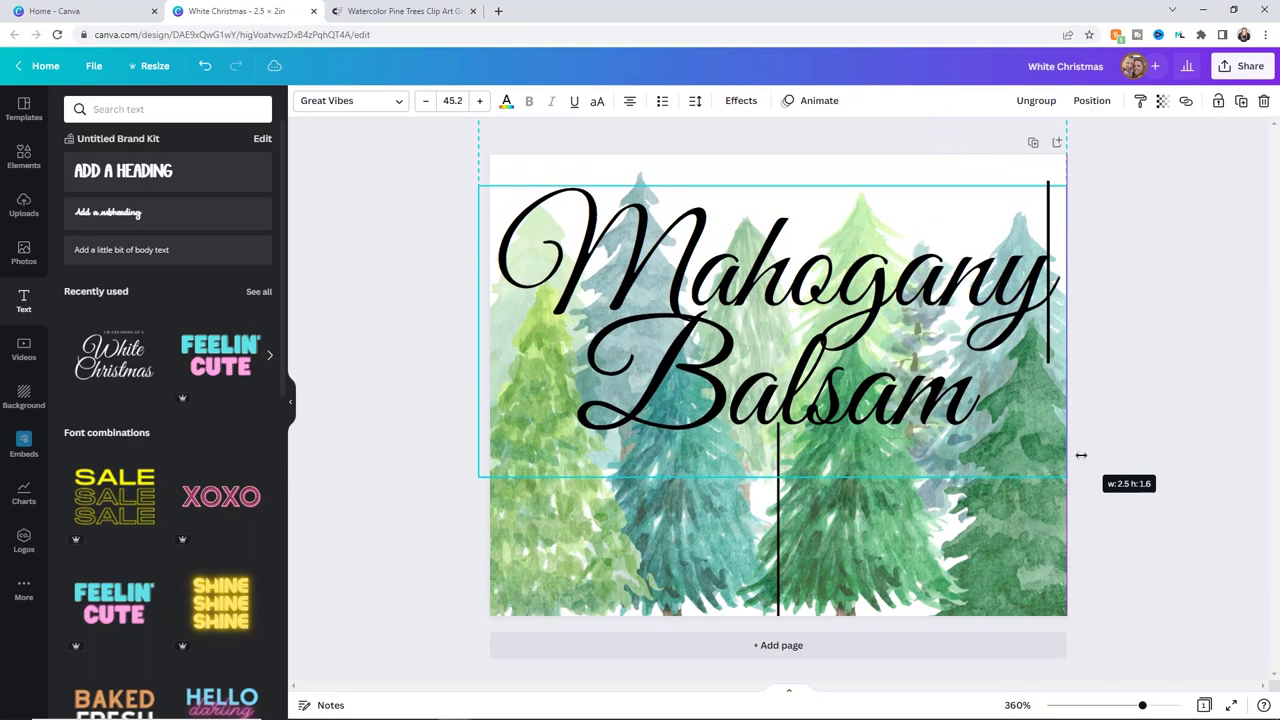
drag(816, 319, 818, 292)
click(1162, 279)
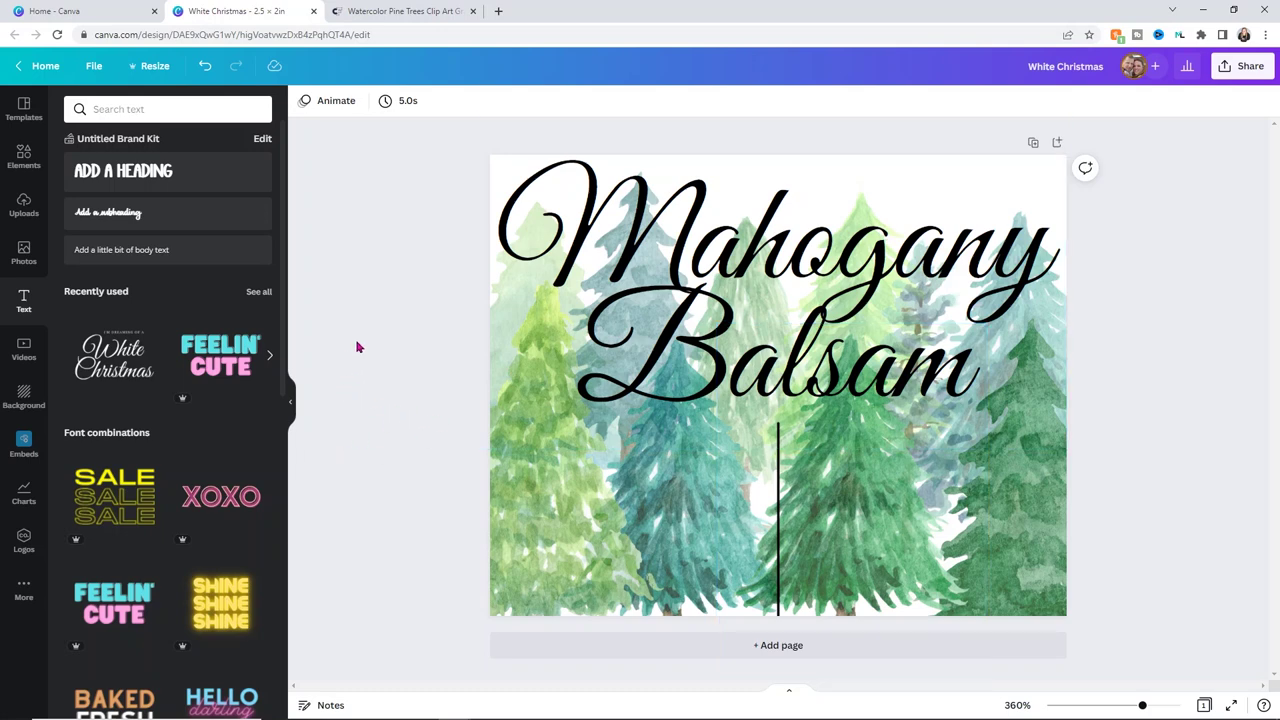
Step: Add a body text reading "Net Wt 7 oz" and place it in the label's lower-left corner
click(165, 251)
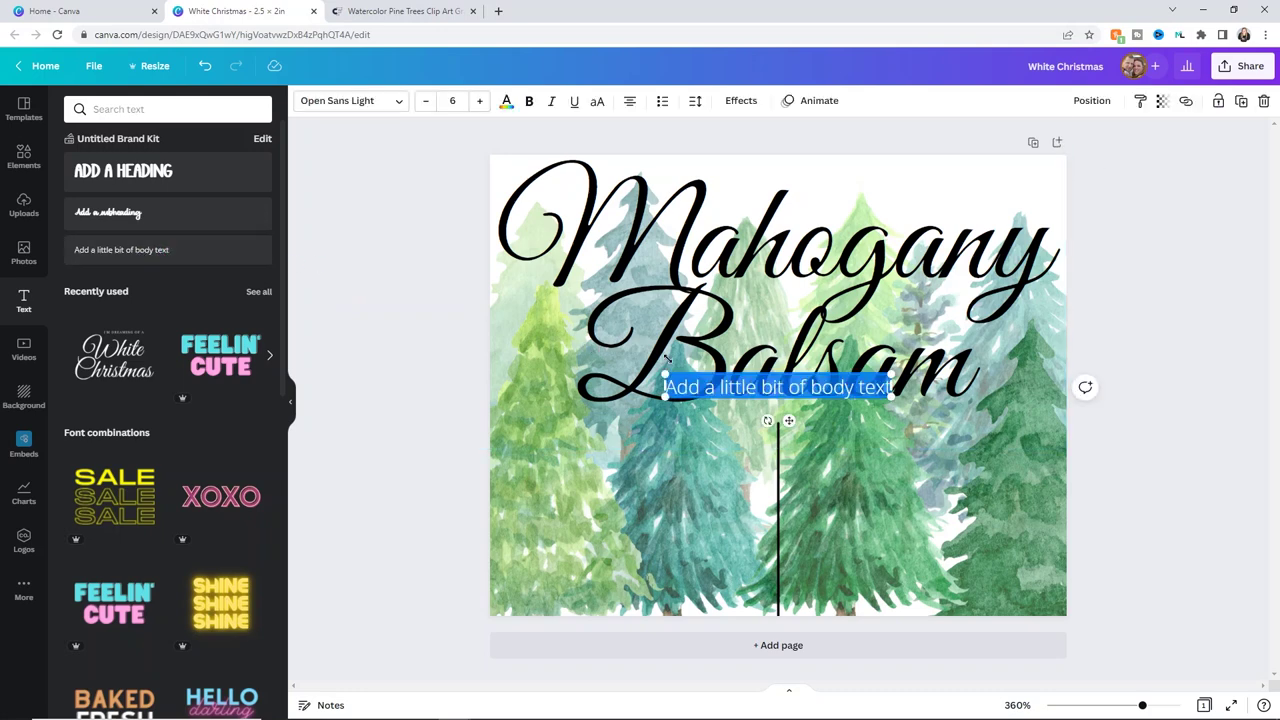
text(Net)
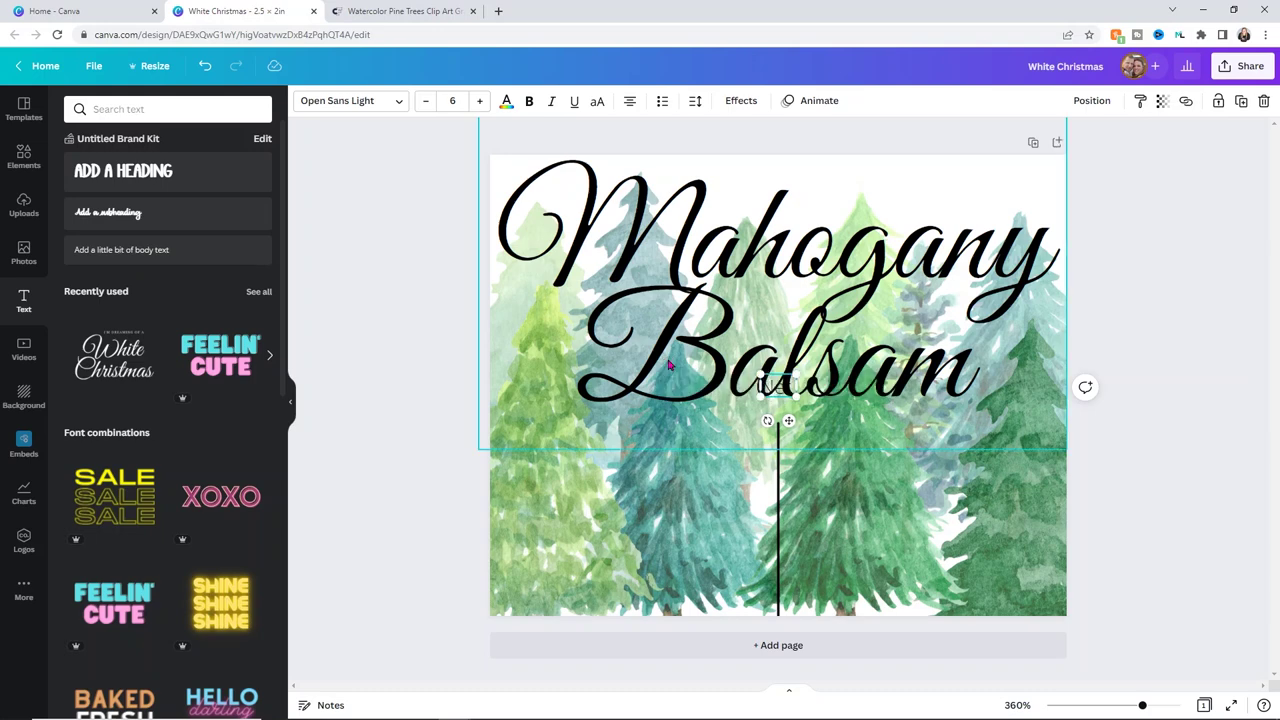
text( Wt 8 oz)
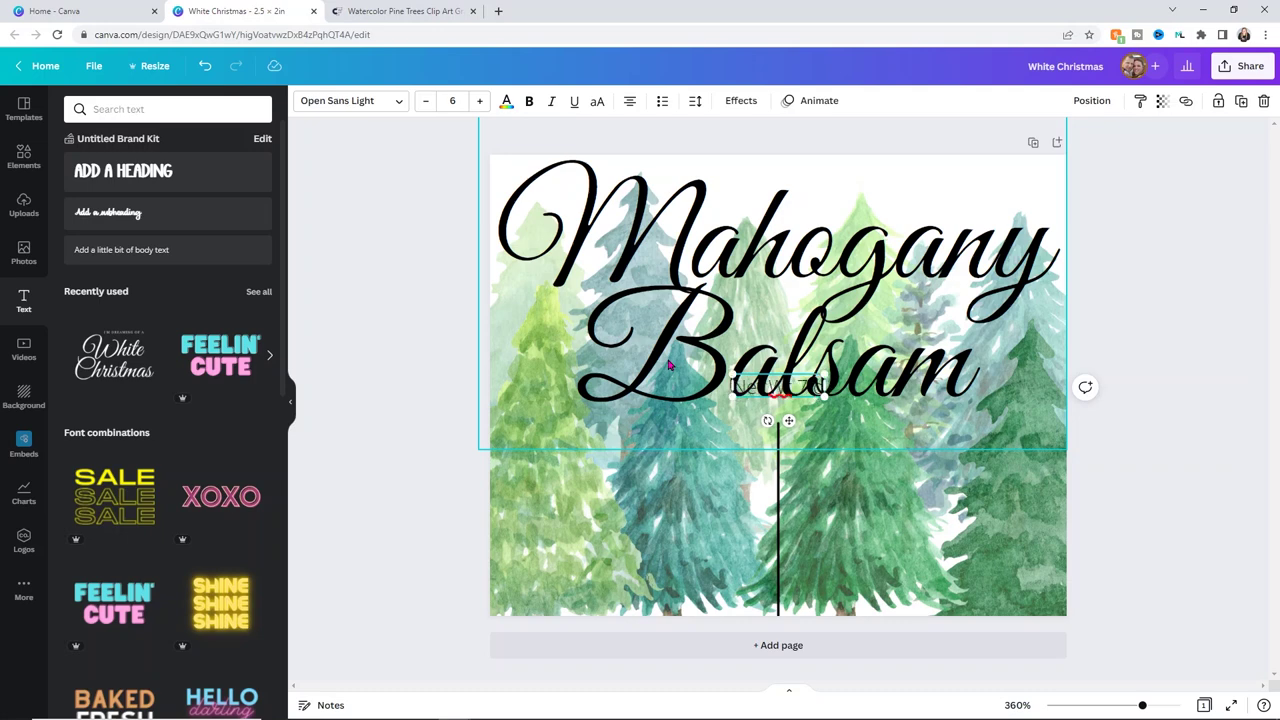
text(.)
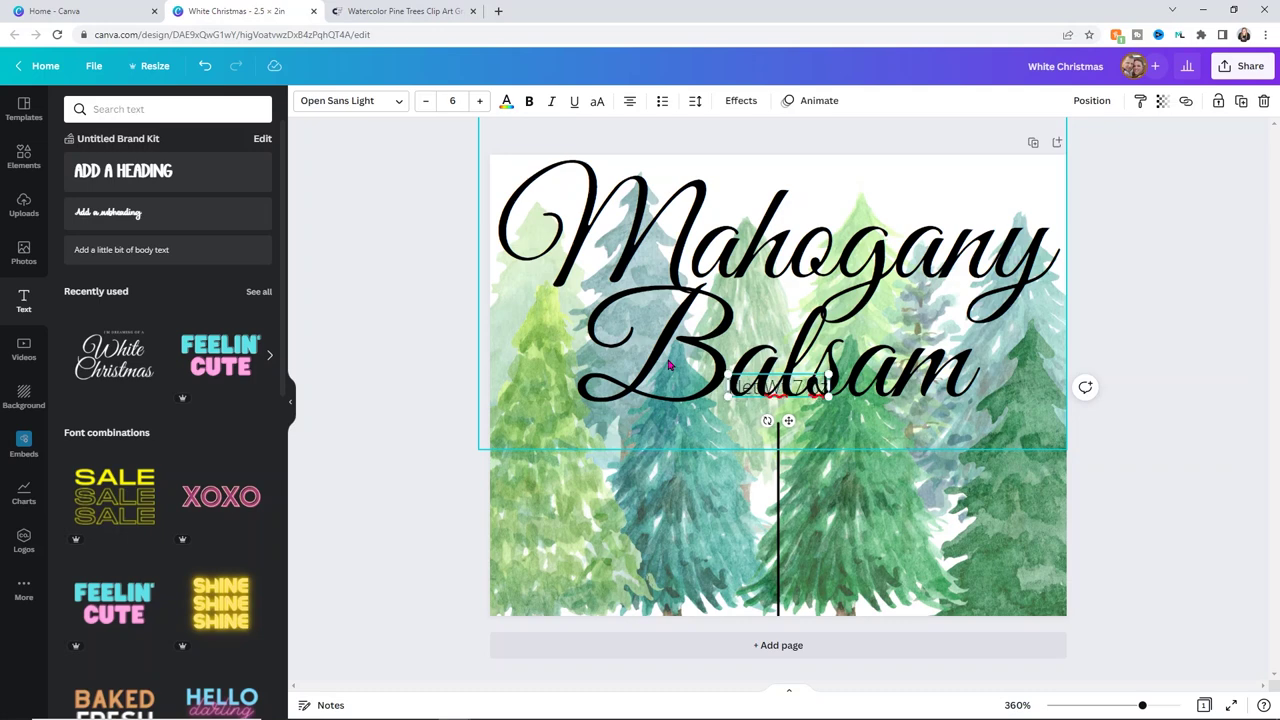
click(1171, 289)
drag(805, 392, 564, 583)
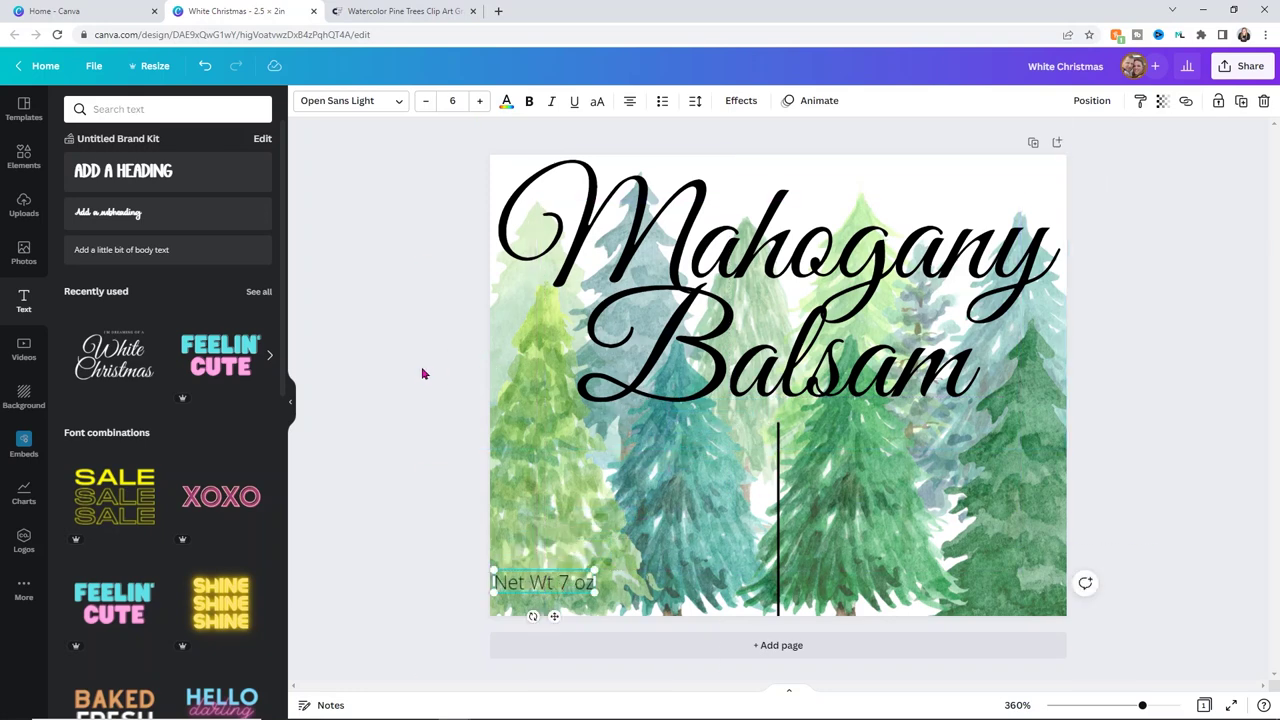
Step: Try the Alice and Arapey fonts on the net weight text and settle on Arimo
click(398, 104)
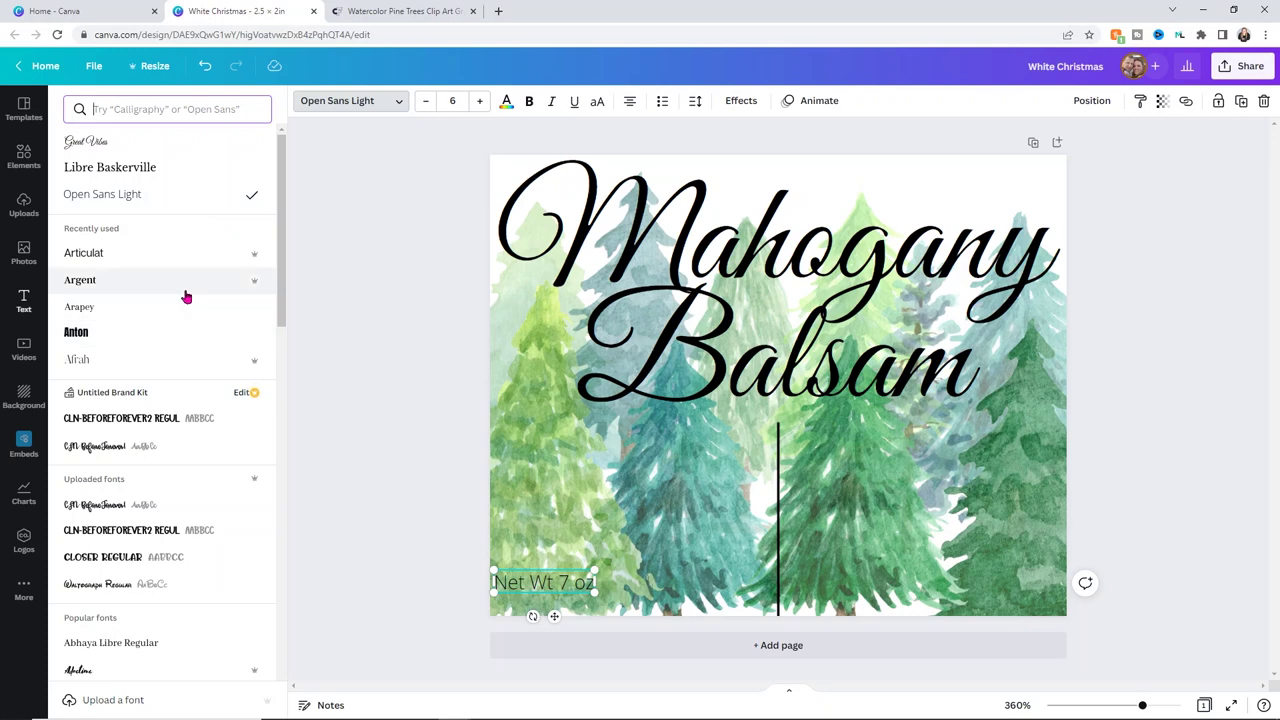
scroll(178, 345, down, 5)
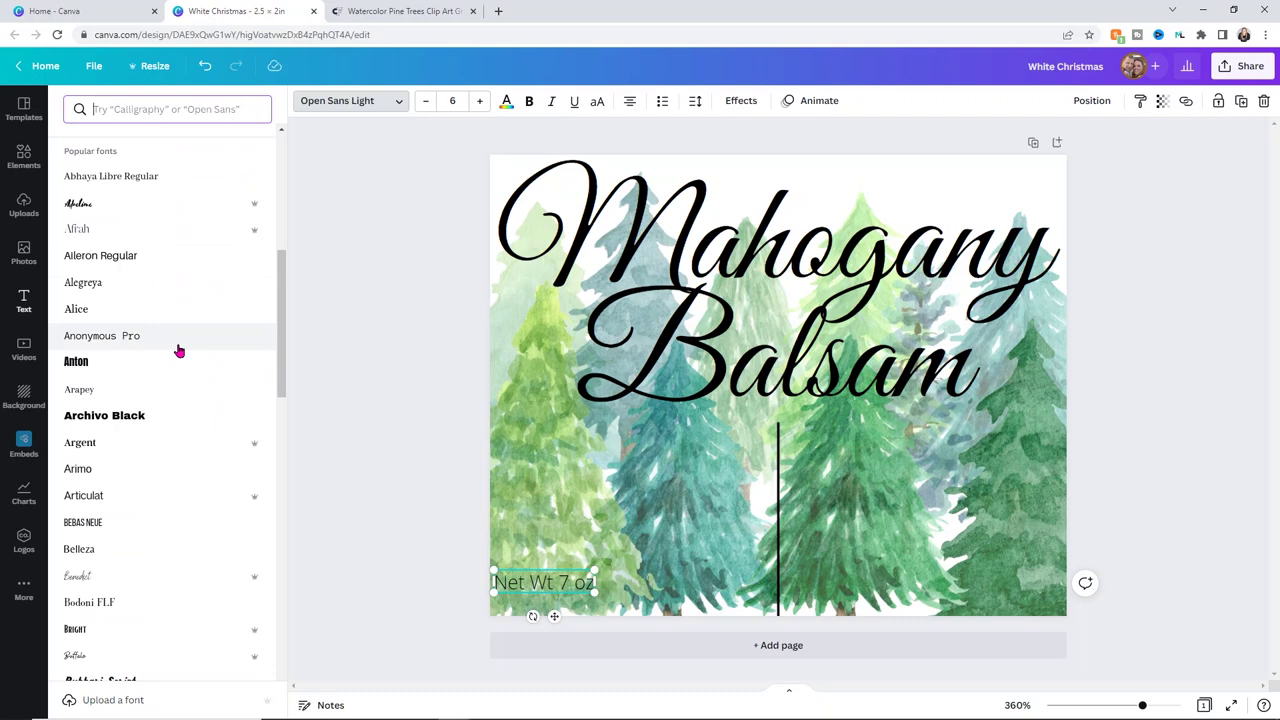
click(118, 319)
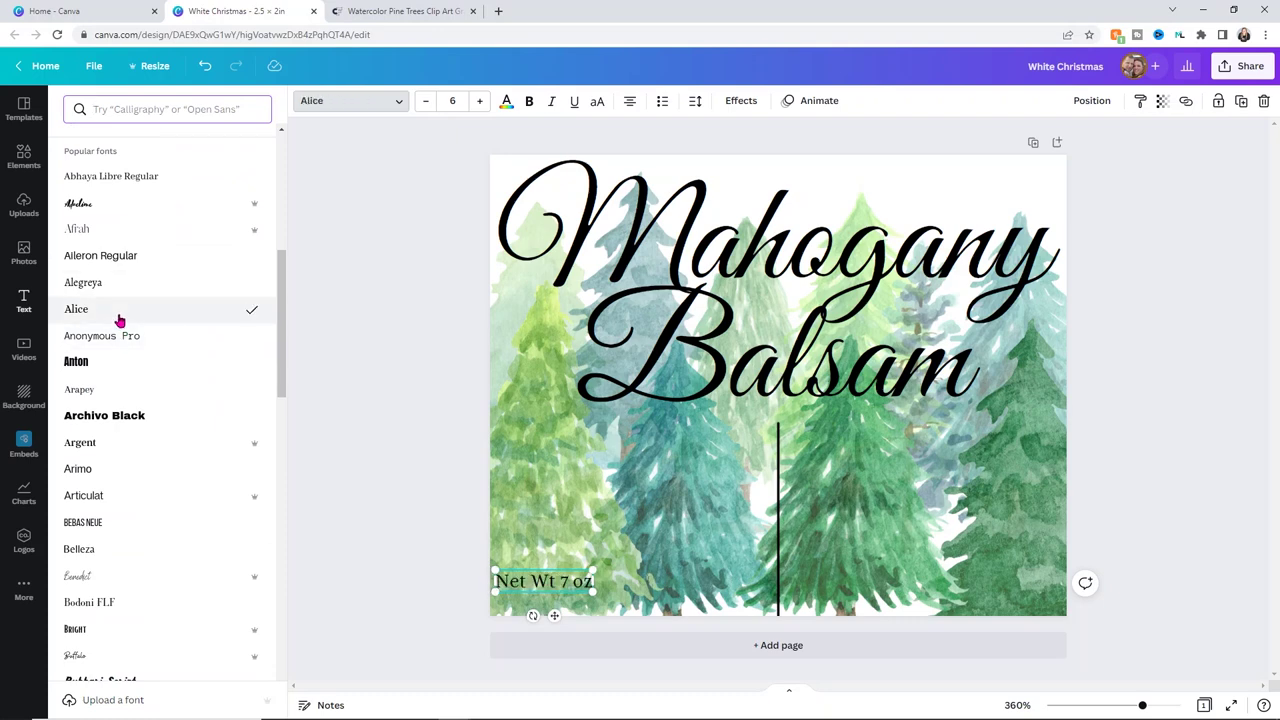
click(107, 389)
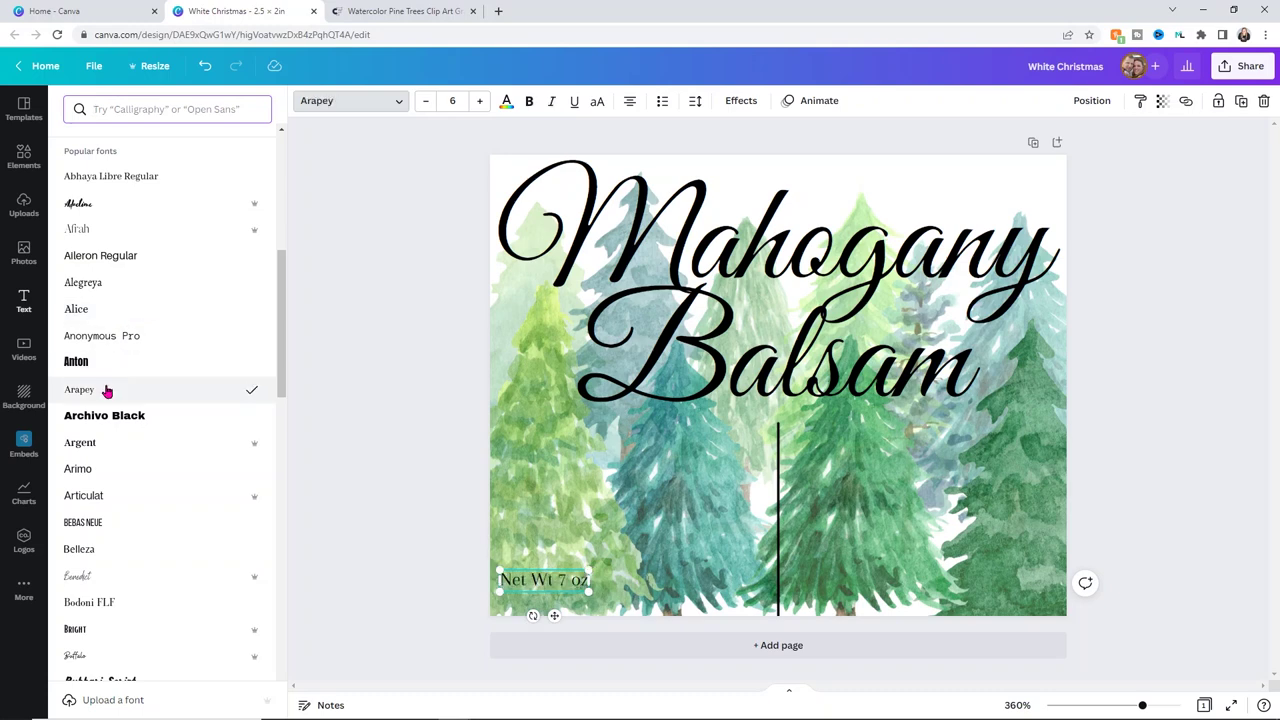
scroll(132, 398, down, 1)
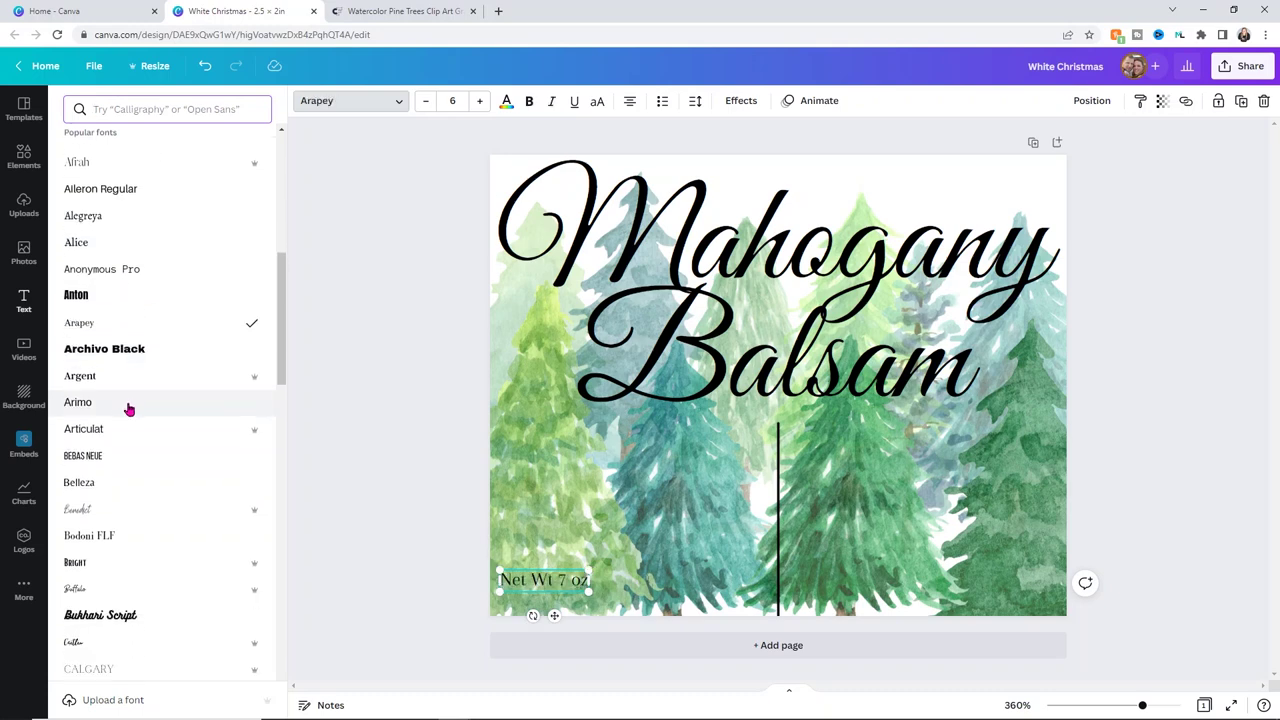
click(119, 408)
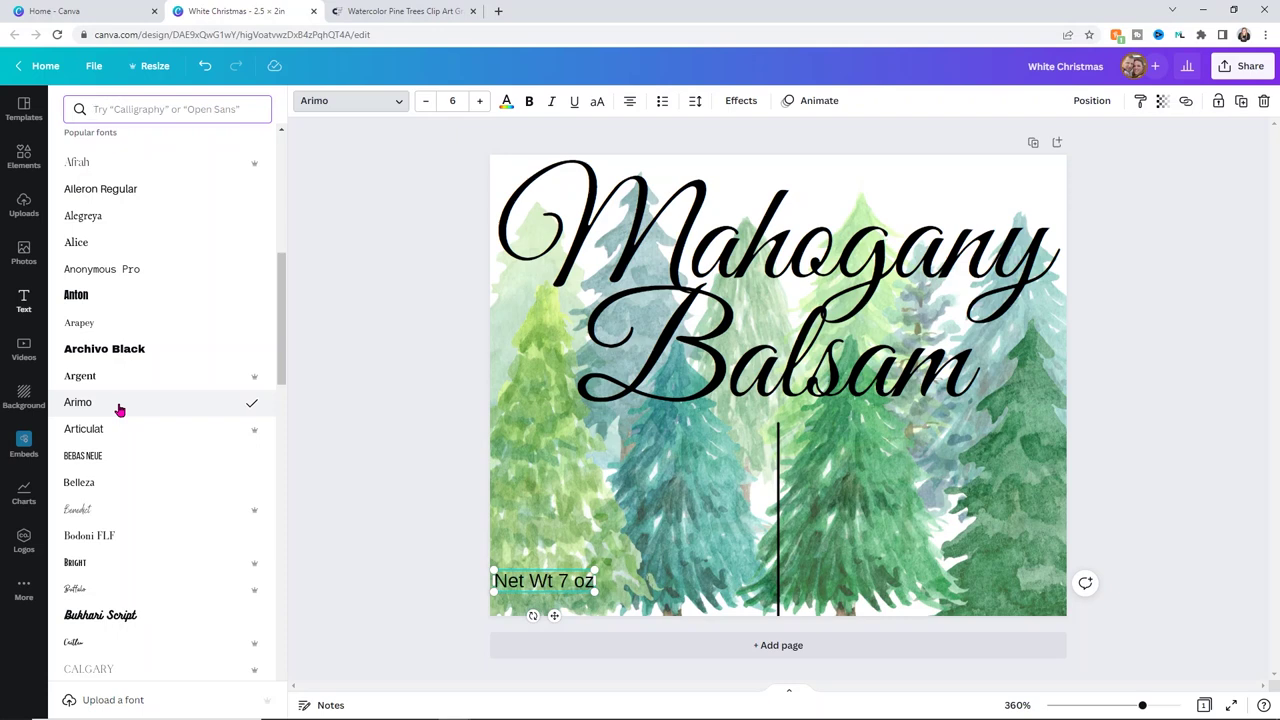
key(Escape)
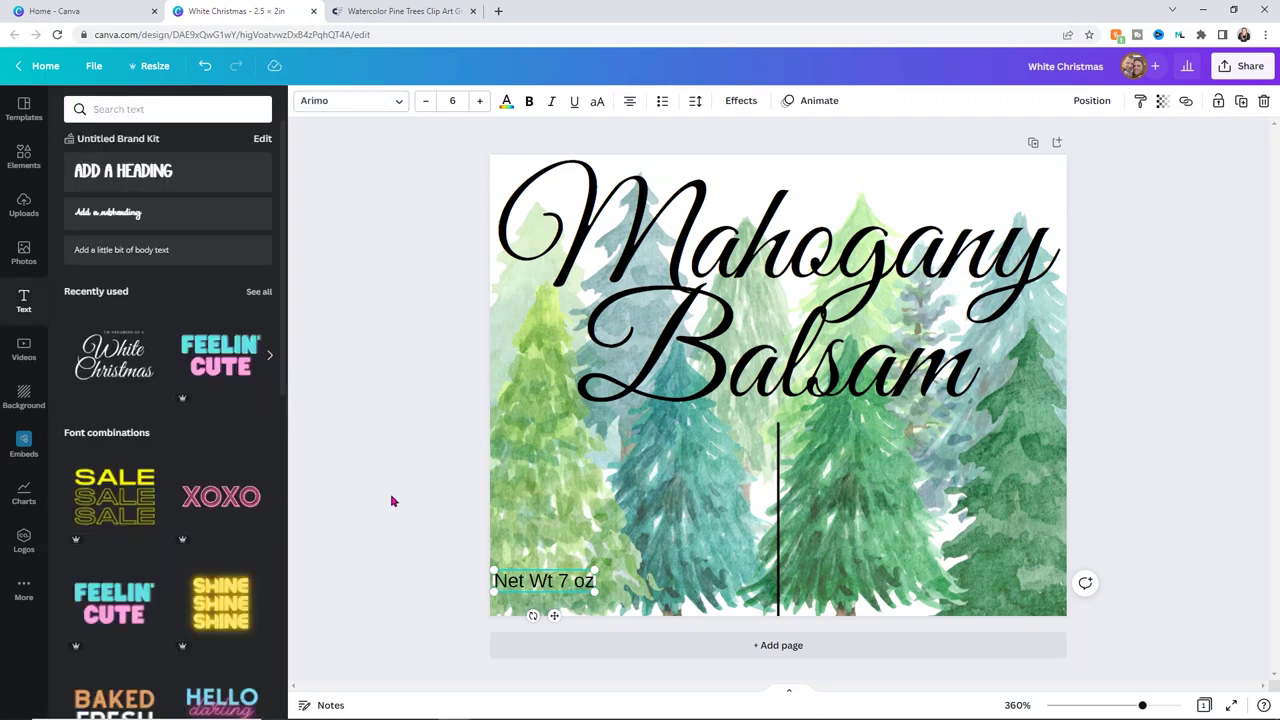
Step: Enlarge the net weight text to about 7.9 and move it up beneath the title, beside the vertical line
drag(595, 591, 624, 615)
click(423, 540)
drag(545, 583, 643, 473)
click(434, 528)
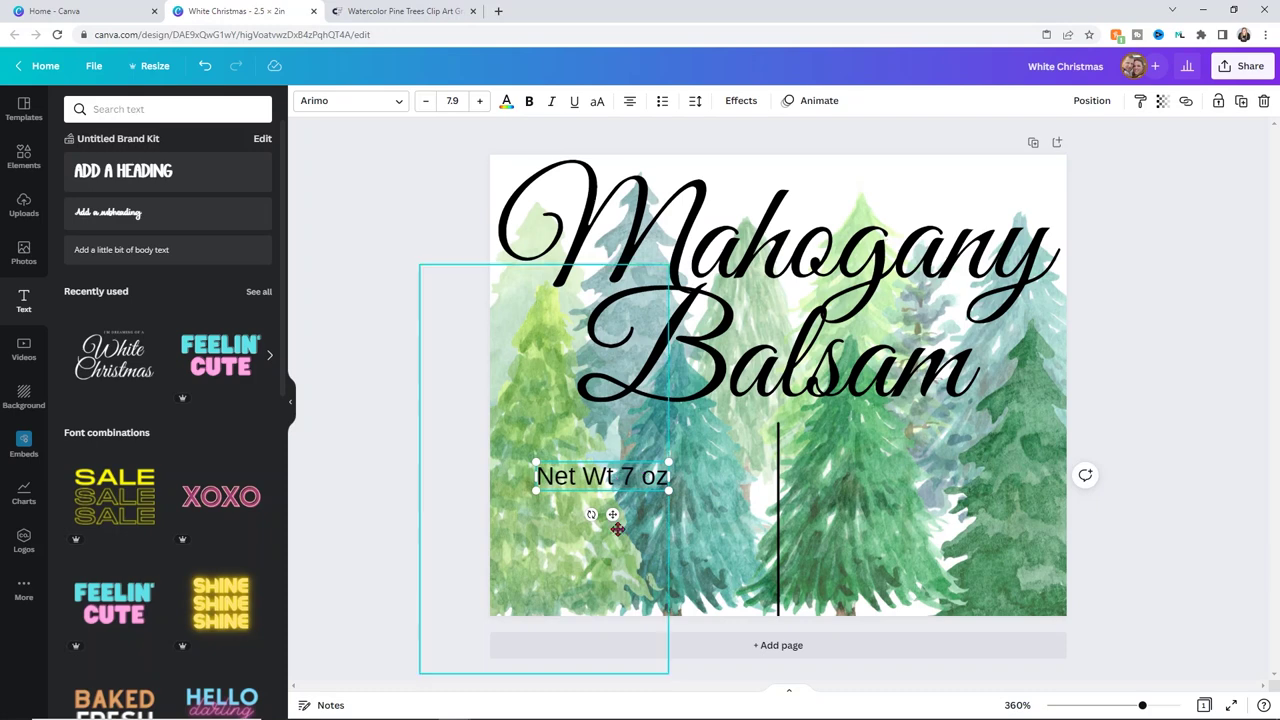
right_click(627, 479)
click(658, 467)
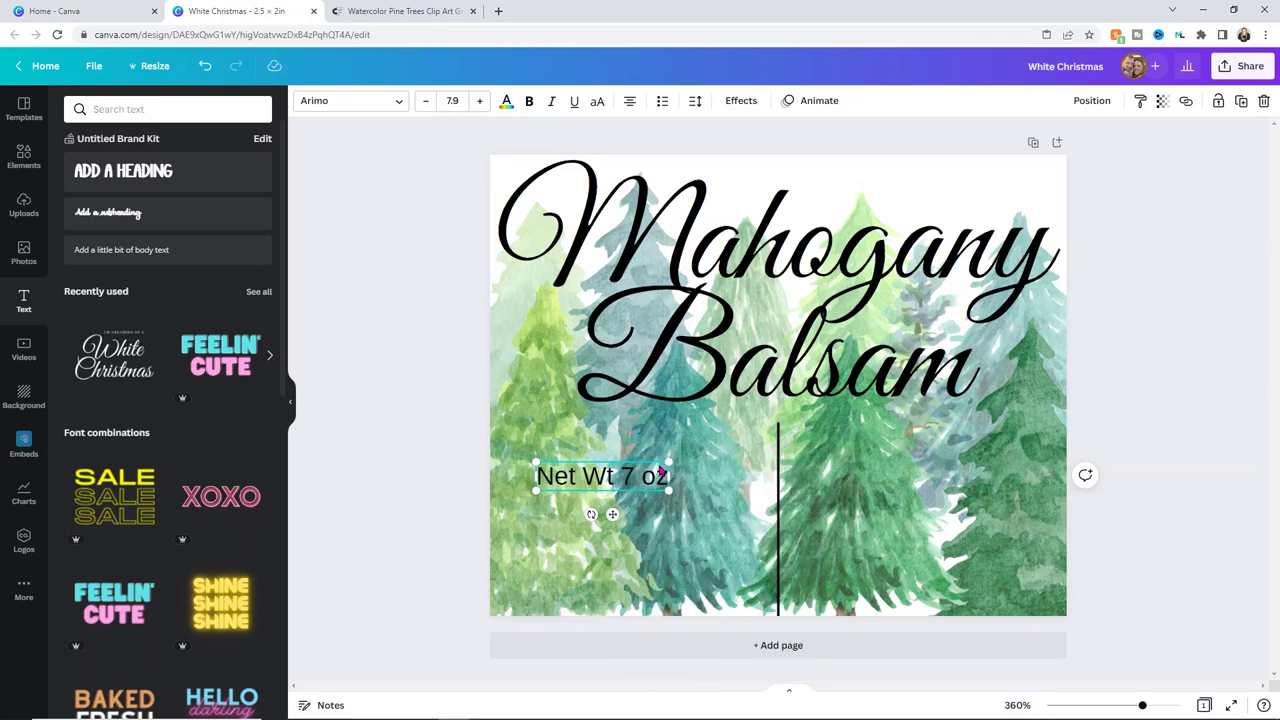
Step: Duplicate the net weight text, placing one in the label's lower-left corner and rewording the other as "Made with essential oils" on two lines
key(ctrl+v)
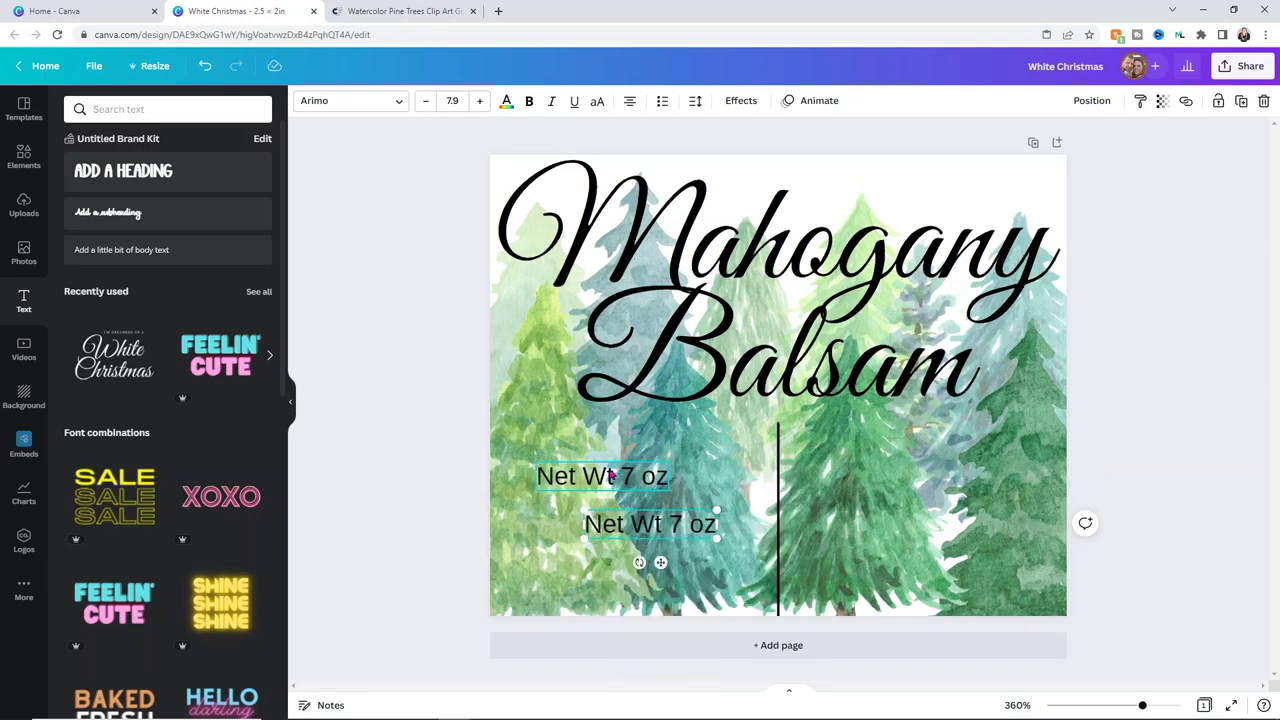
drag(607, 478, 571, 594)
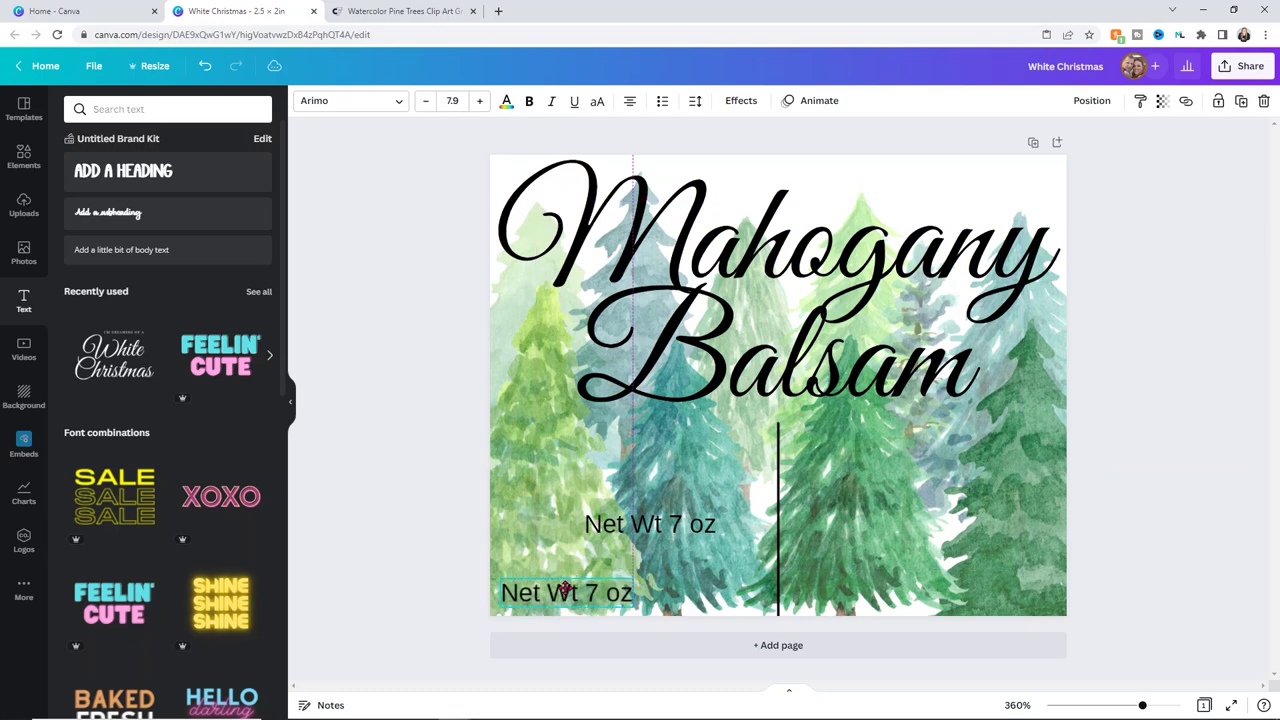
double_click(680, 523)
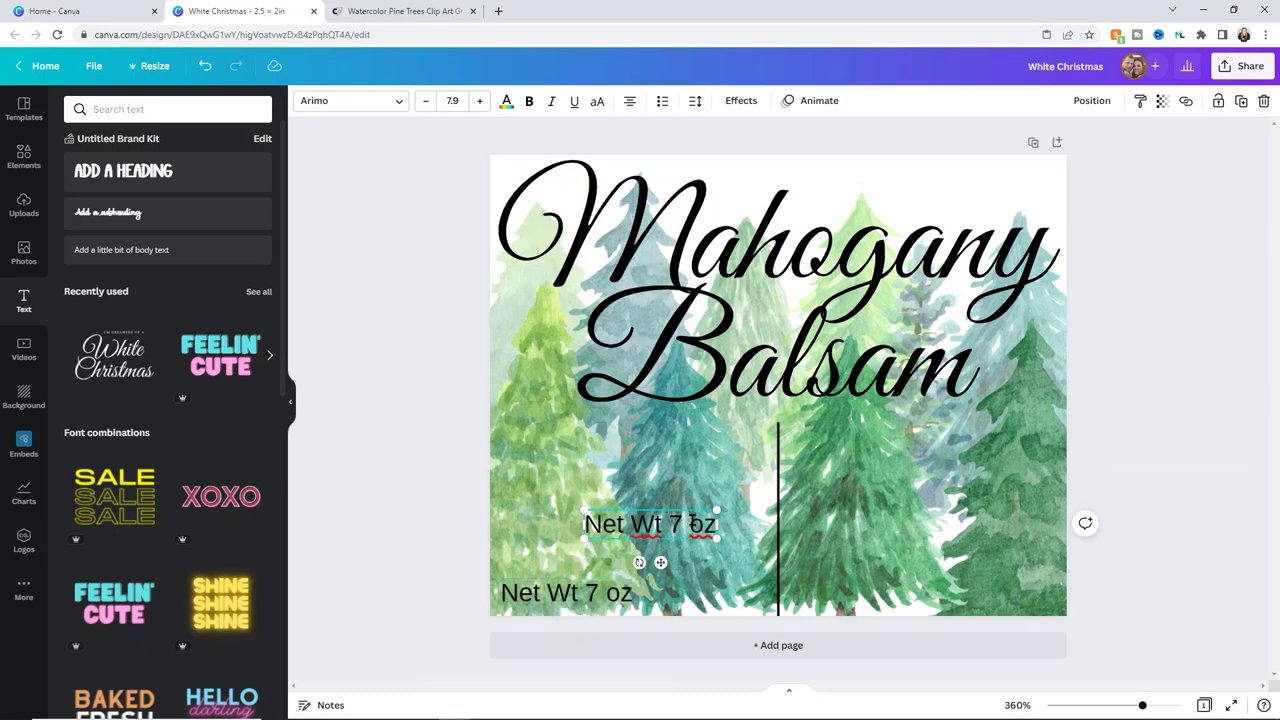
drag(716, 524, 580, 524)
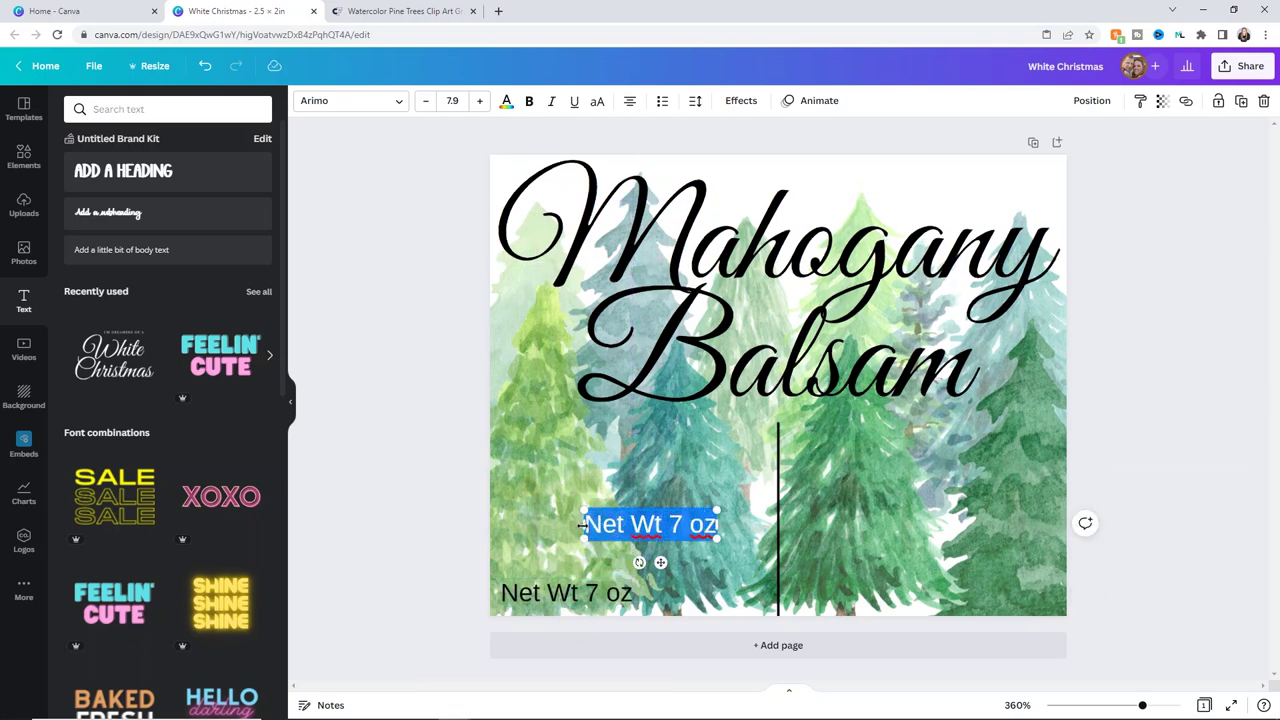
text(Made with)
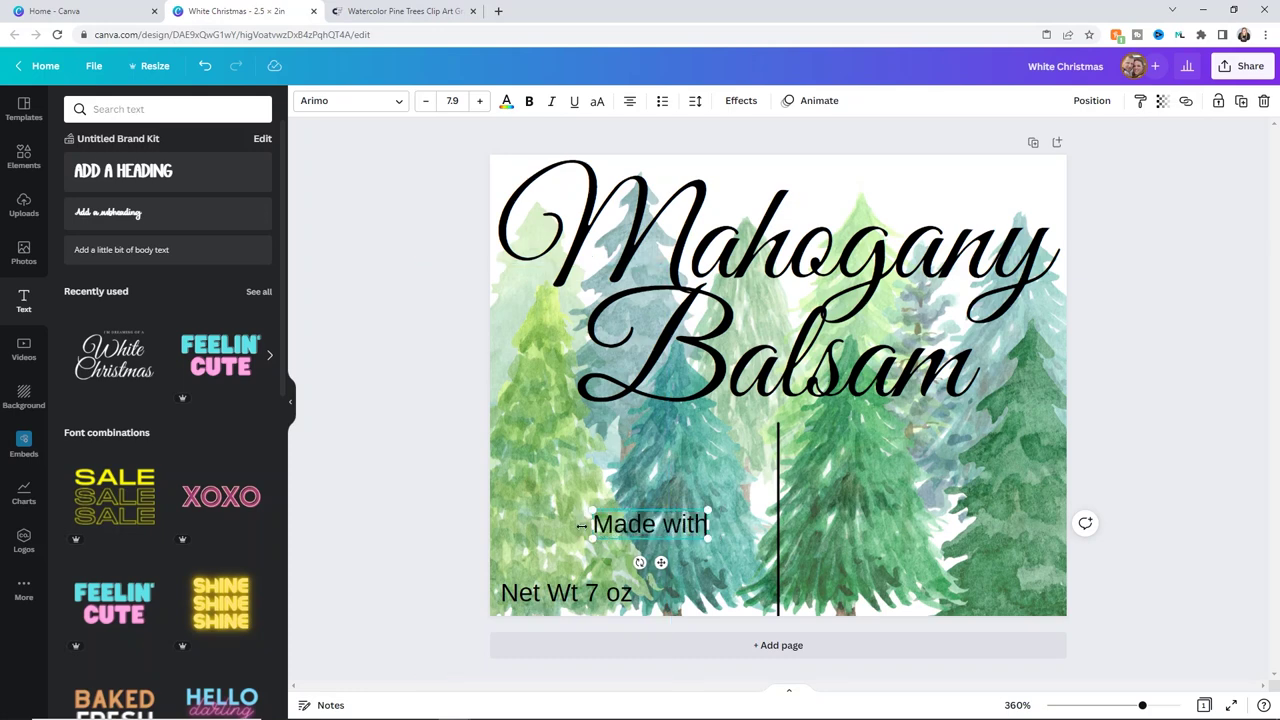
key(Return)
text(essential p)
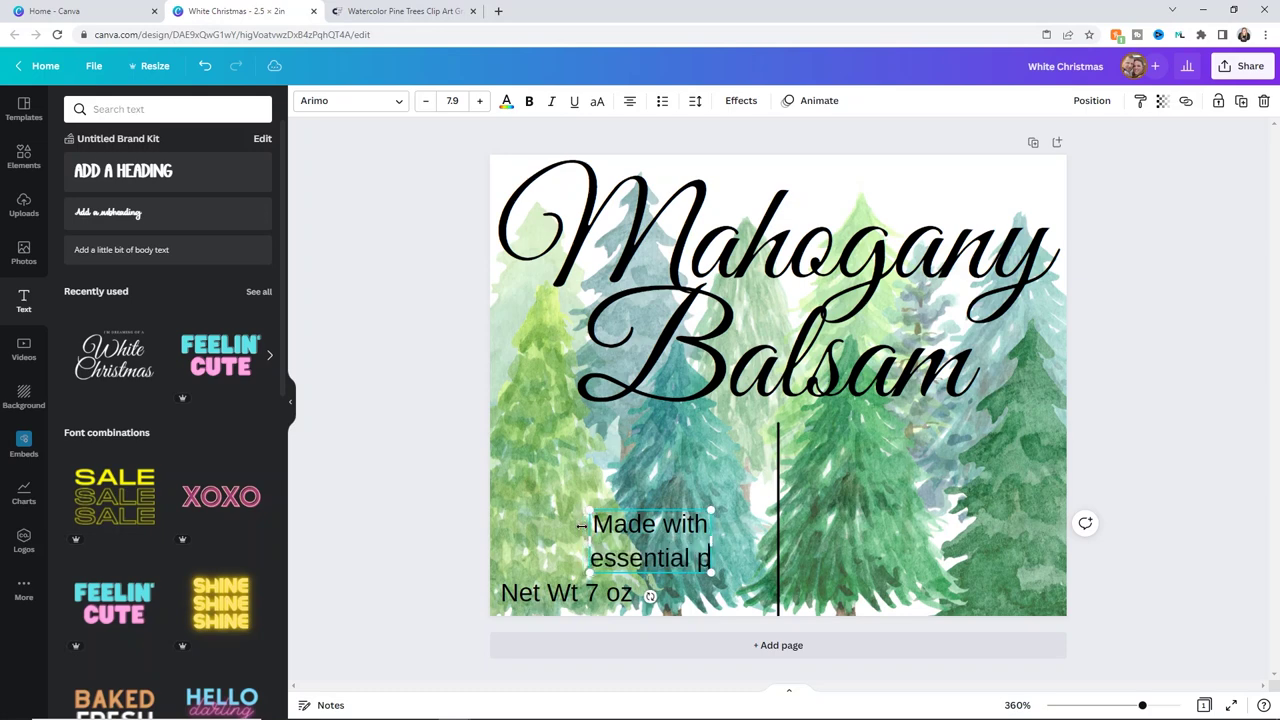
key(BackSpace)
text(oils)
Step: Add the lines "burn time" and "approximately 20-45 hours" below the essential oils wording
key(Return)
text(burn time)
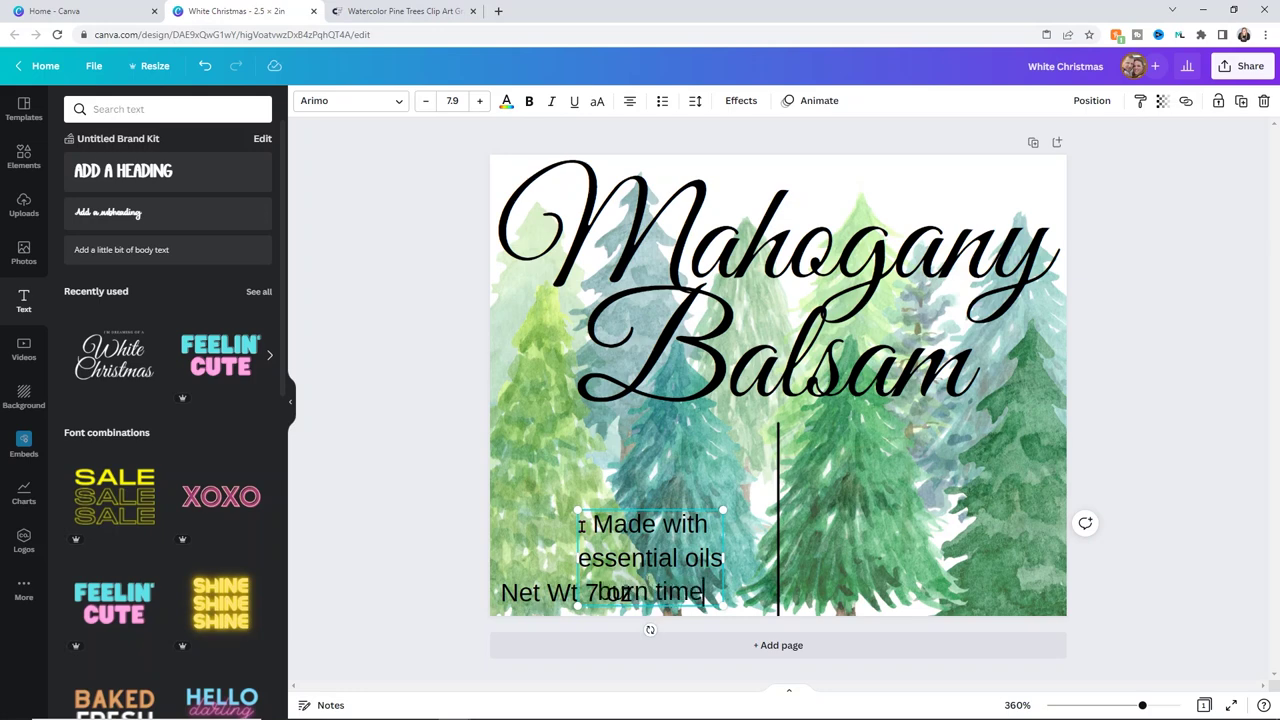
key(Return)
text(a)
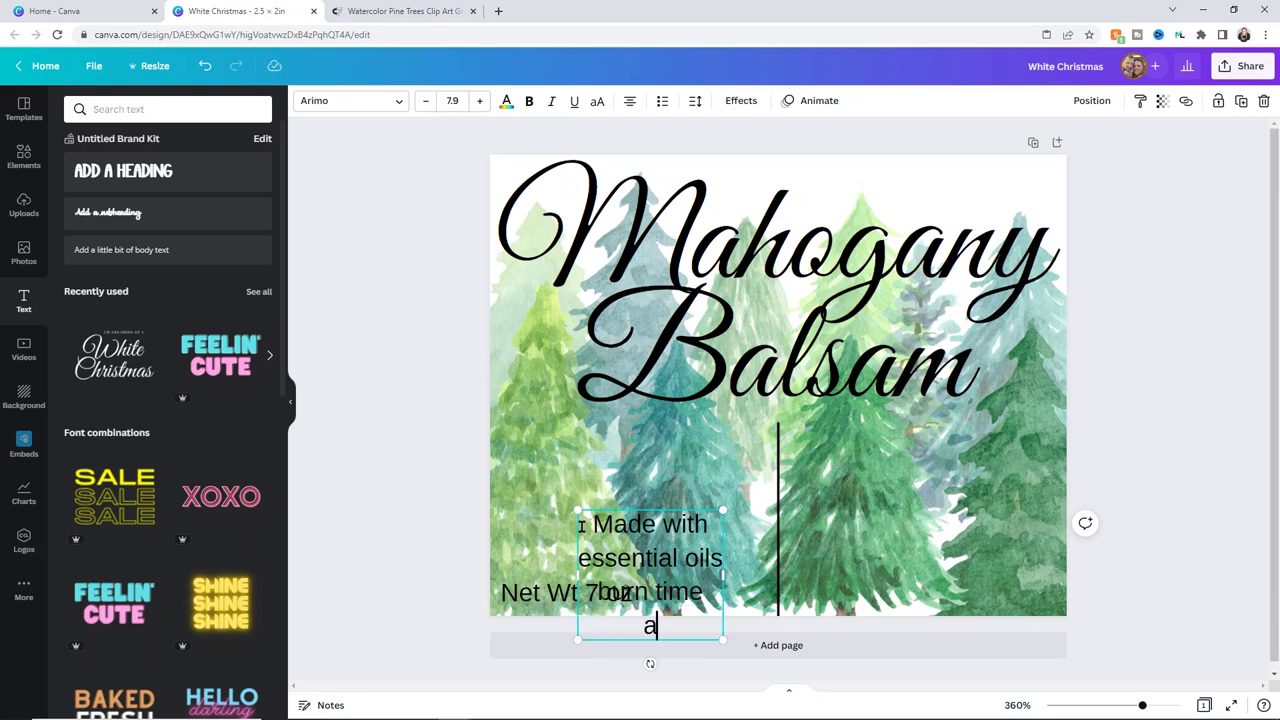
text(pproxiam)
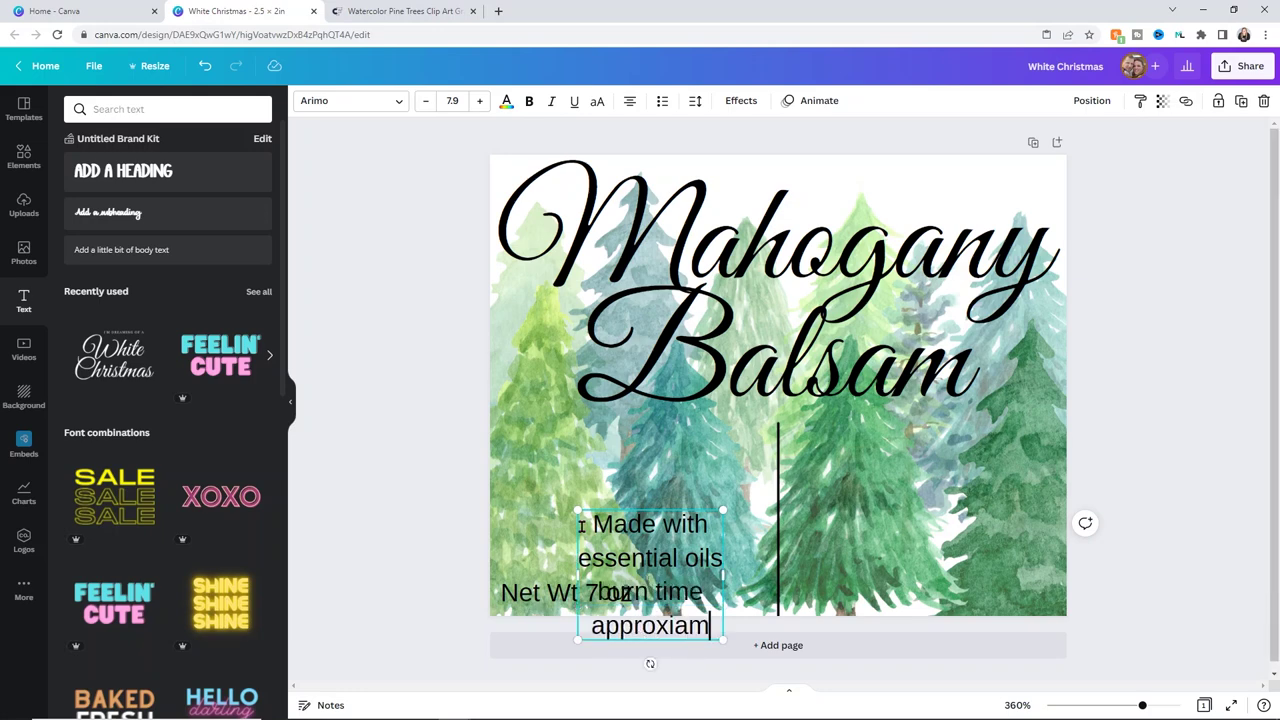
key(BackSpace)
key(BackSpace)
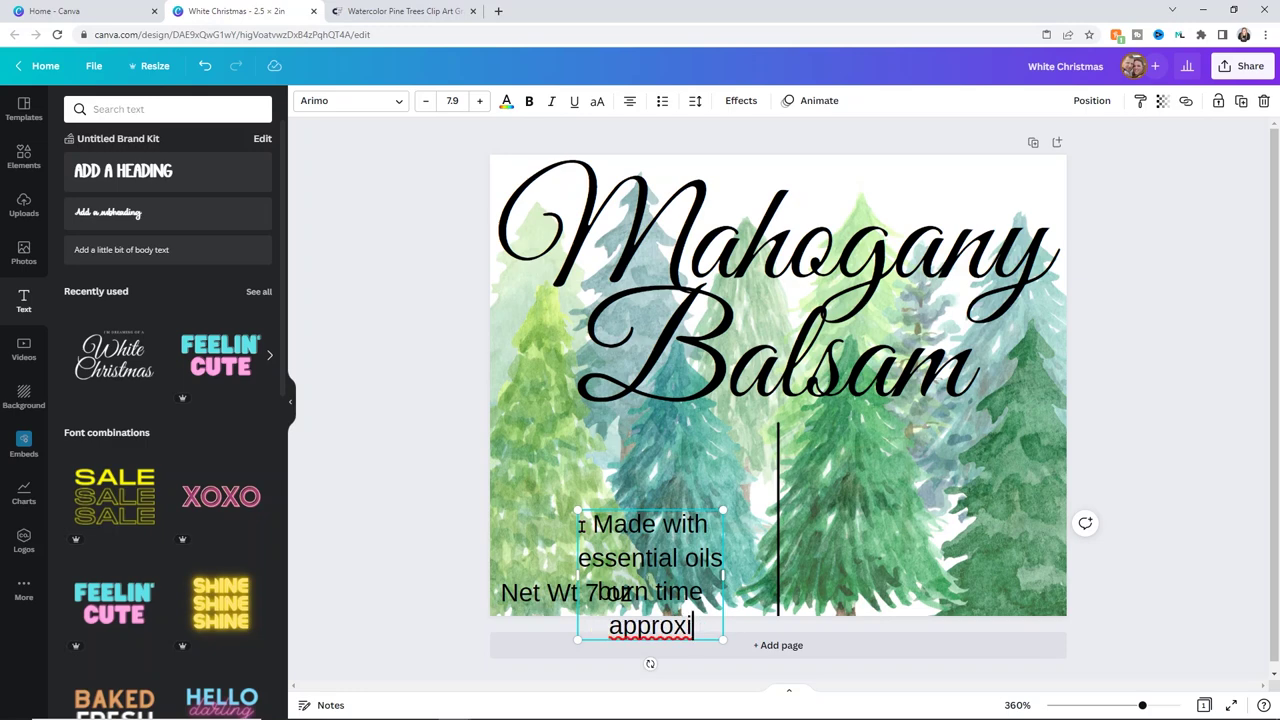
text(mately 20-45 hours)
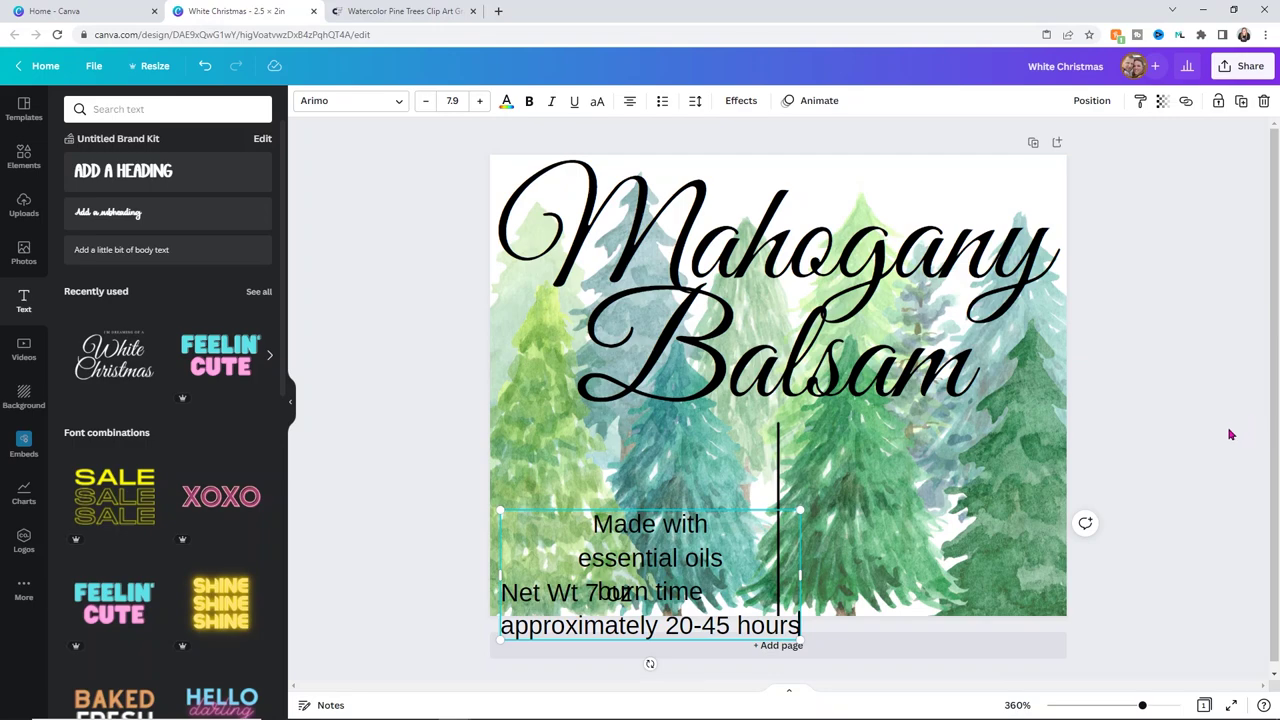
Step: Move the four-line burn time text above the net weight and shrink it to about 6.8 so it fits beside the divider line
click(1166, 326)
drag(668, 536, 668, 464)
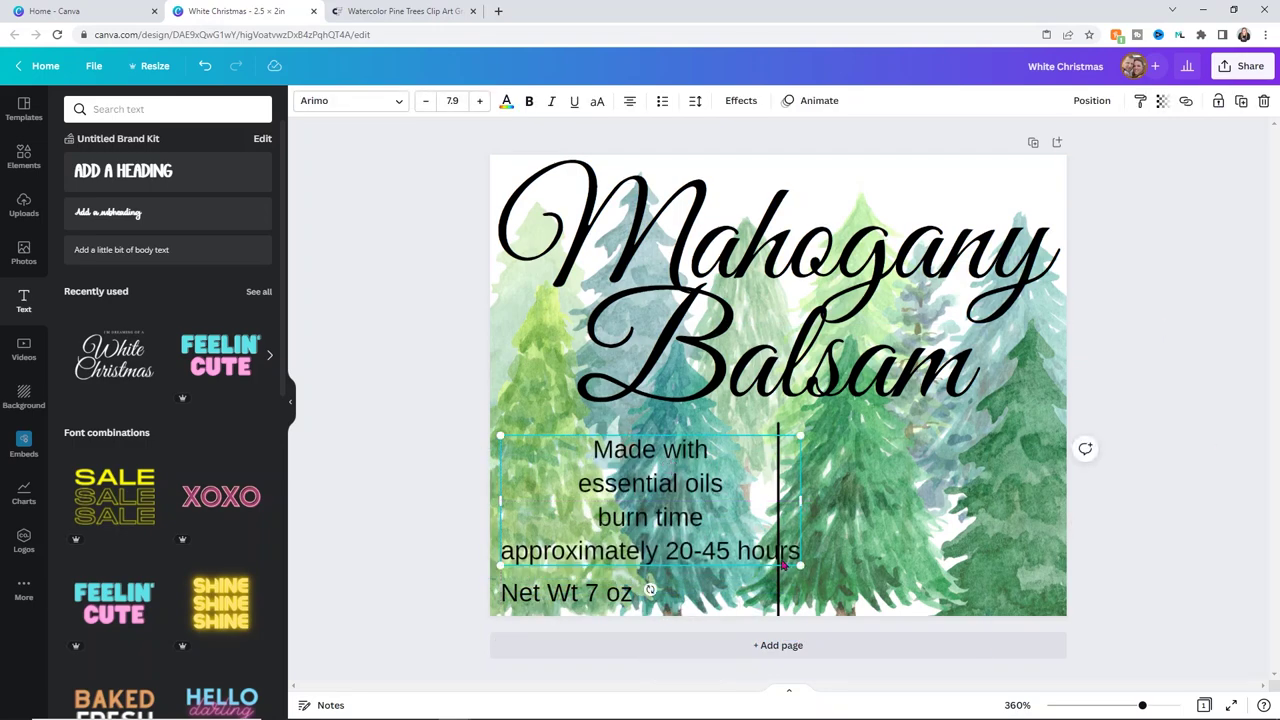
drag(798, 563, 757, 546)
click(1108, 414)
drag(652, 512, 662, 519)
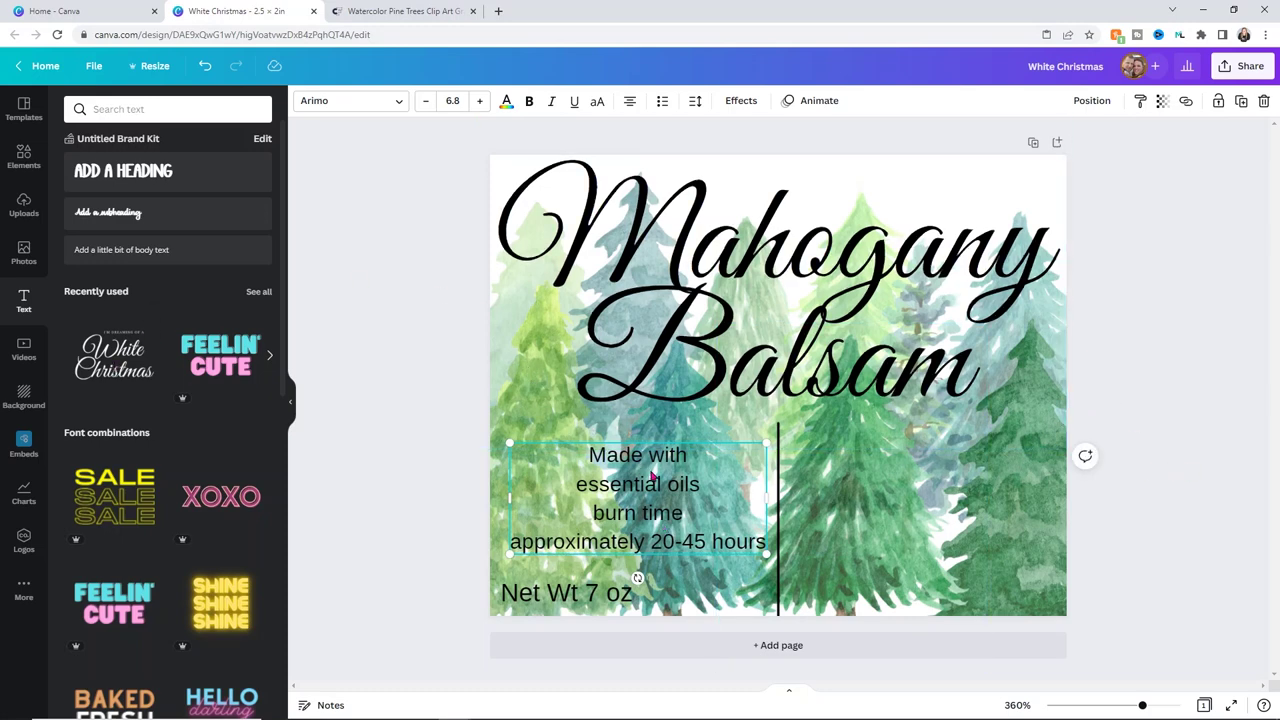
Step: Duplicate the burn time text, place the copy on the other side of the divider line and replace its wording with "Fragrence"
key(ctrl+d)
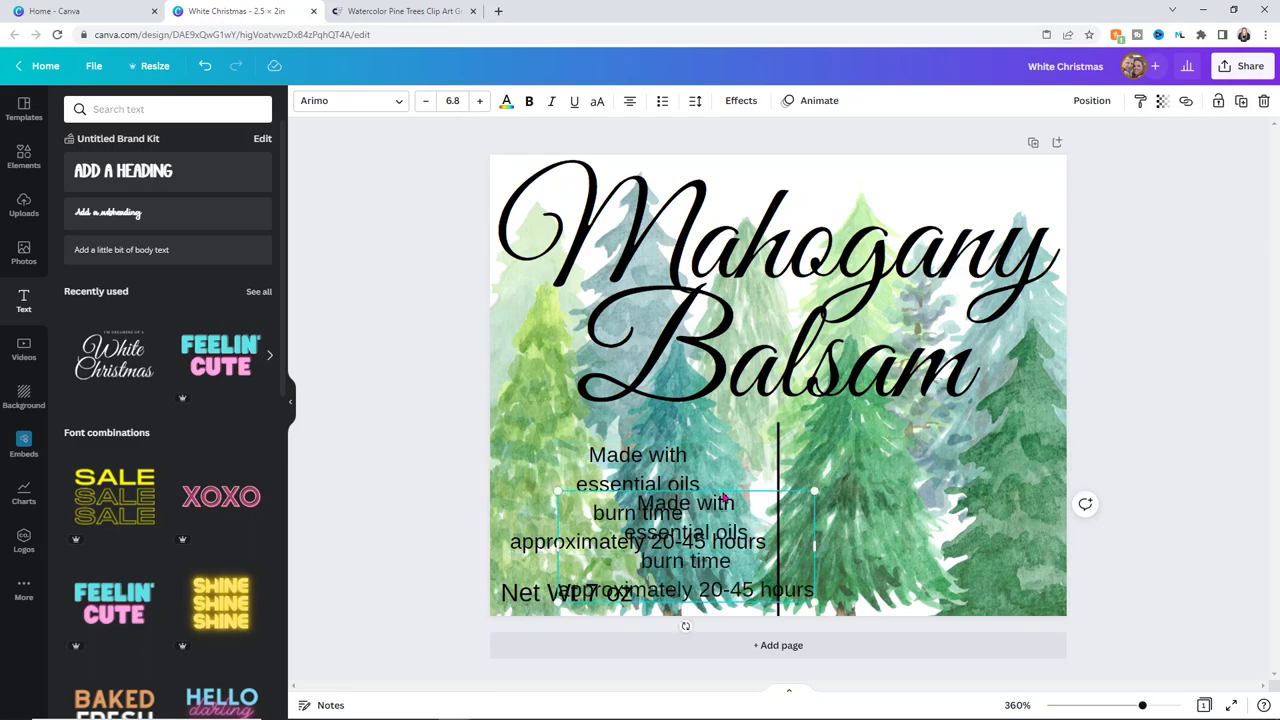
drag(729, 507, 973, 456)
double_click(973, 456)
click(1052, 540)
drag(1058, 540, 852, 460)
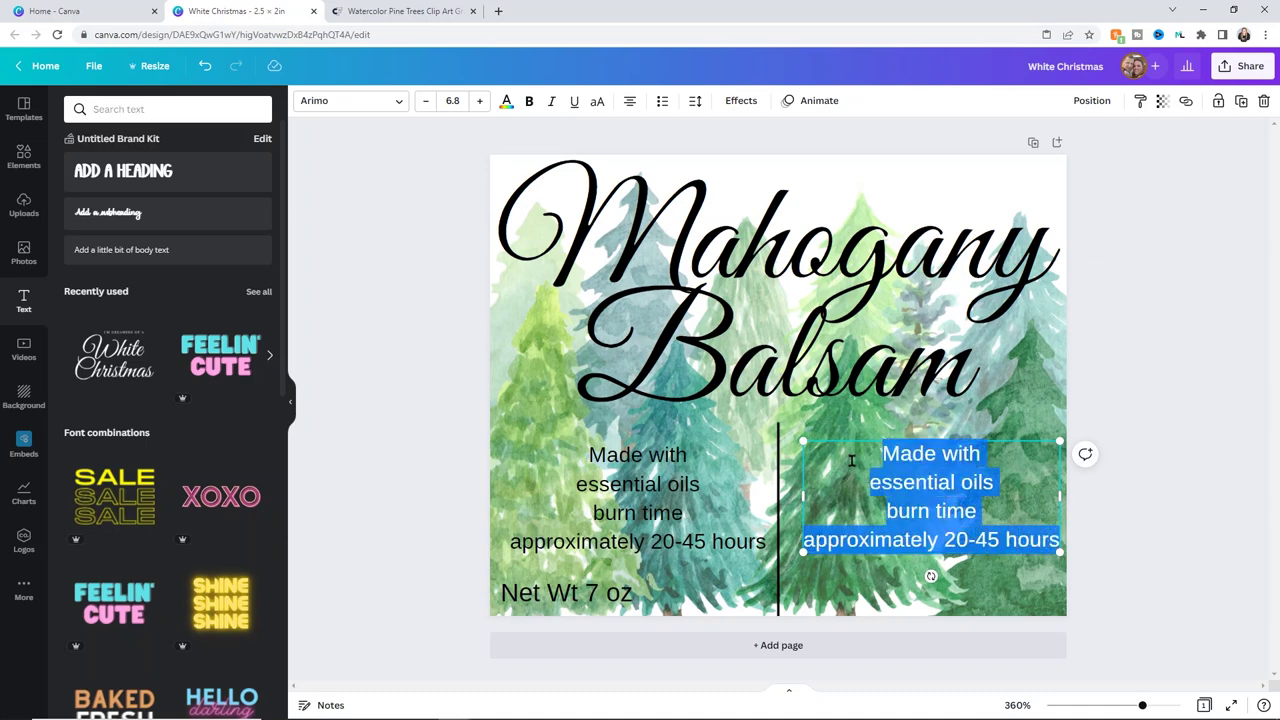
text(Fragrence)
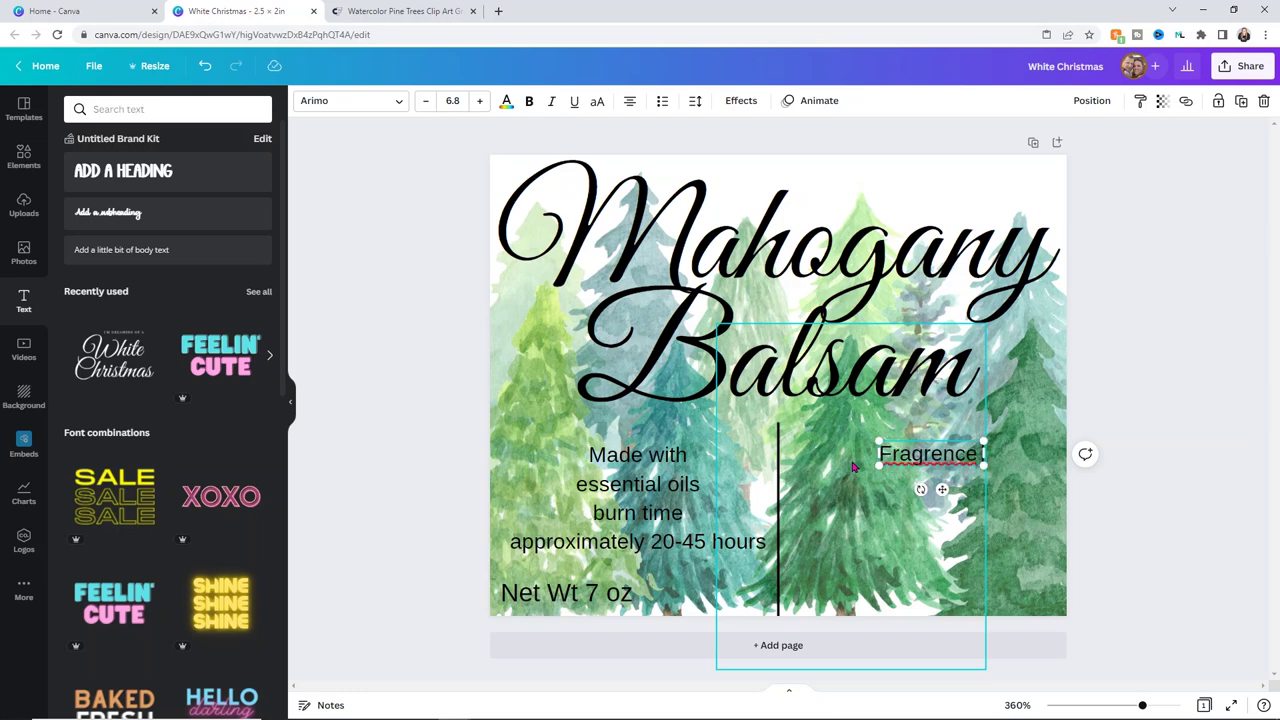
Step: Correct the spelling of the new text to "Fragrance"
right_click(951, 457)
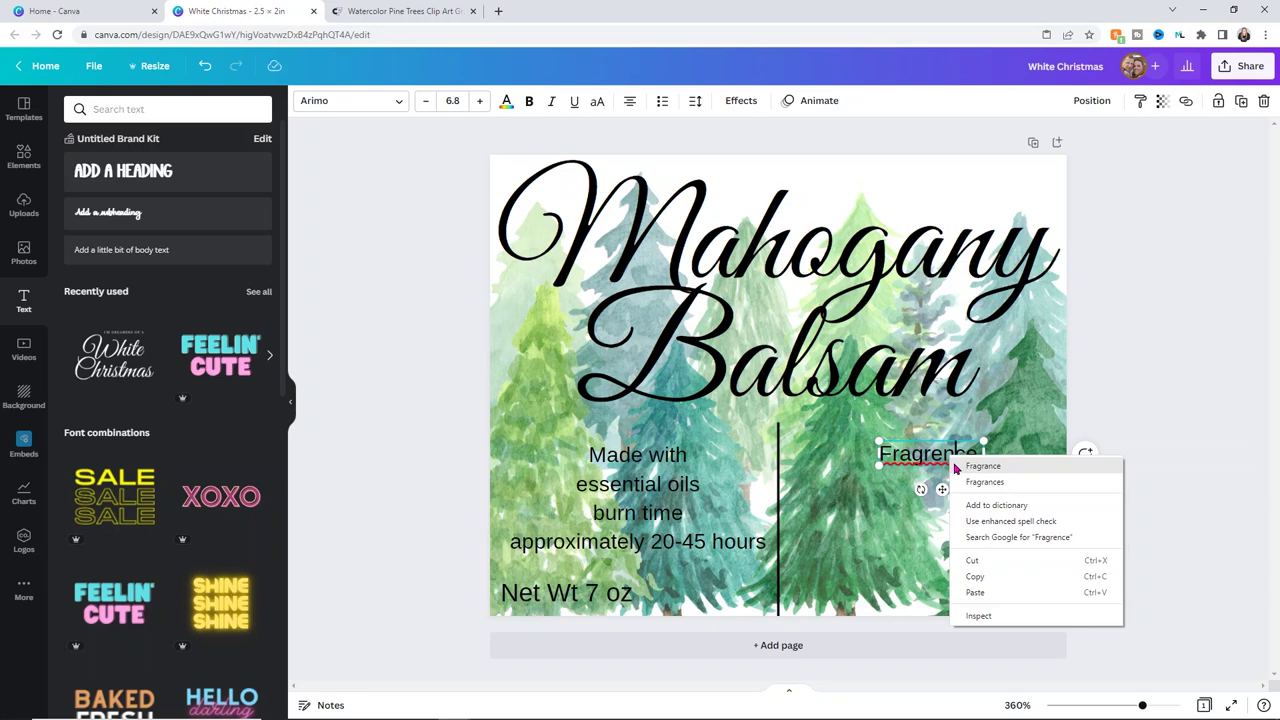
click(983, 466)
right_click(938, 455)
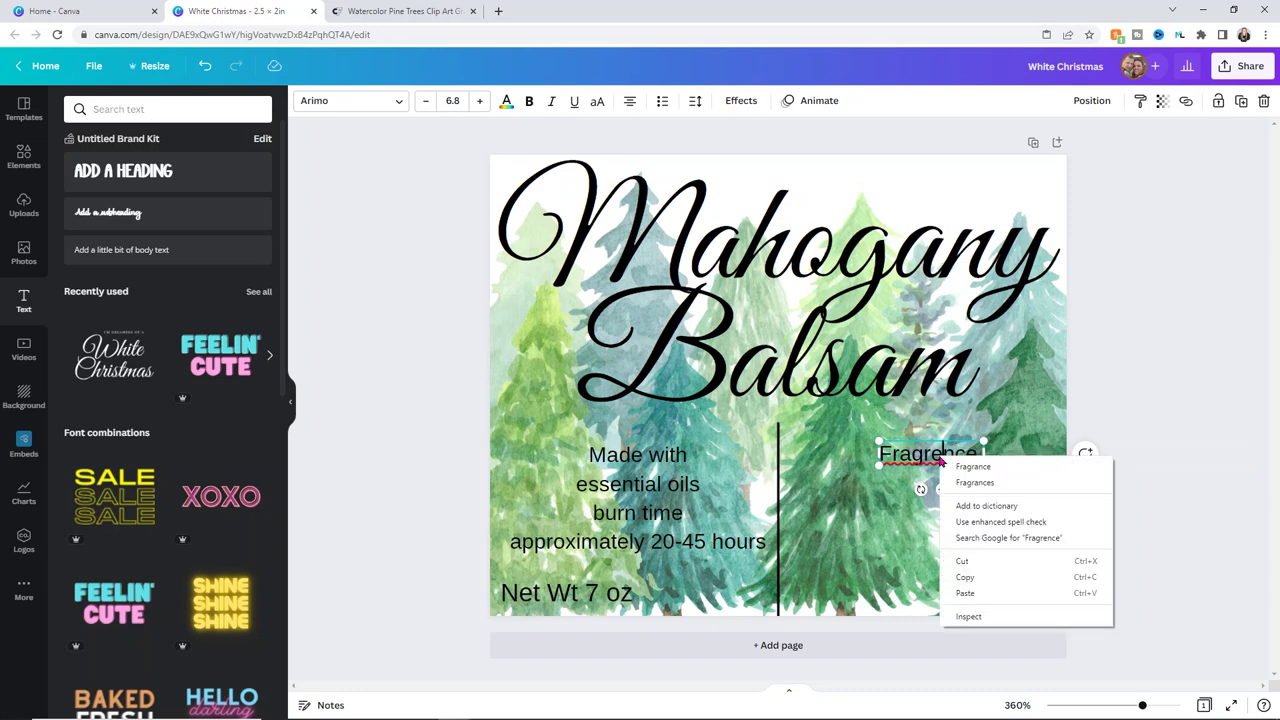
key(Escape)
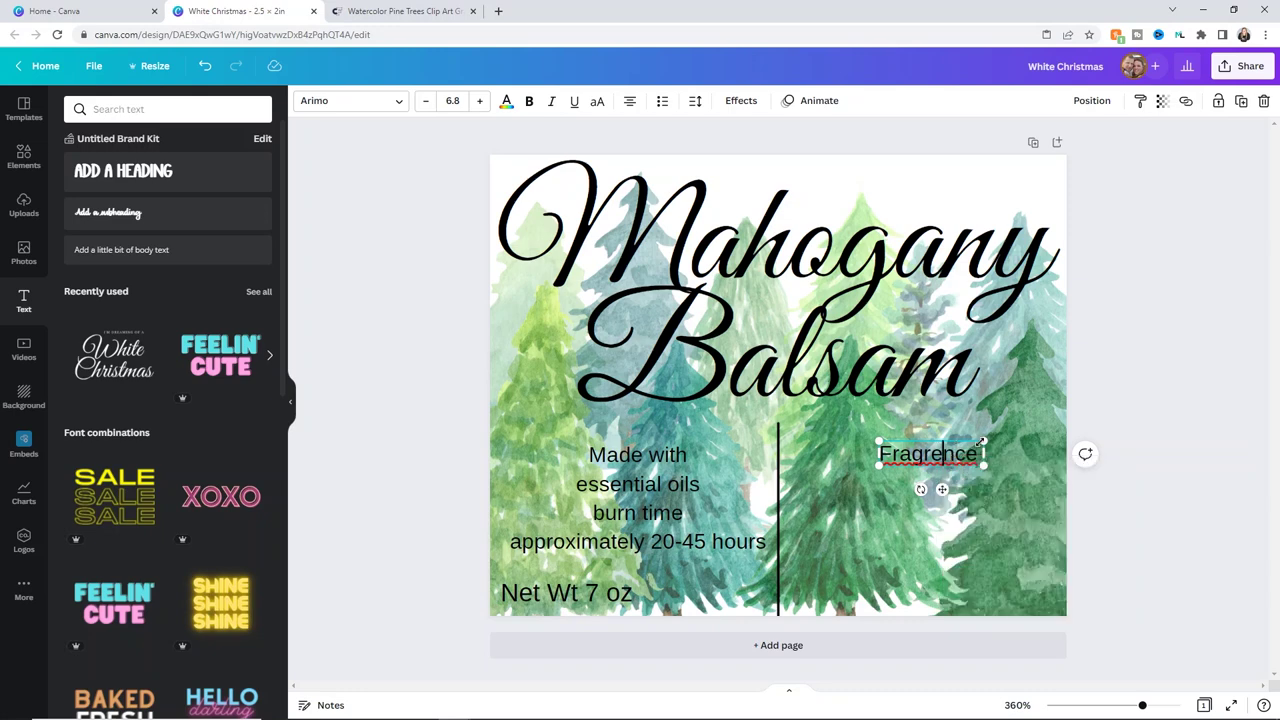
key(BackSpace)
text(a)
Step: Complete the heading as "Fragrance Notes:" and add the line "Juniper Berry," beneath it
click(978, 452)
text(Noted)
text(s:)
key(Return)
text(Juniper Berry)
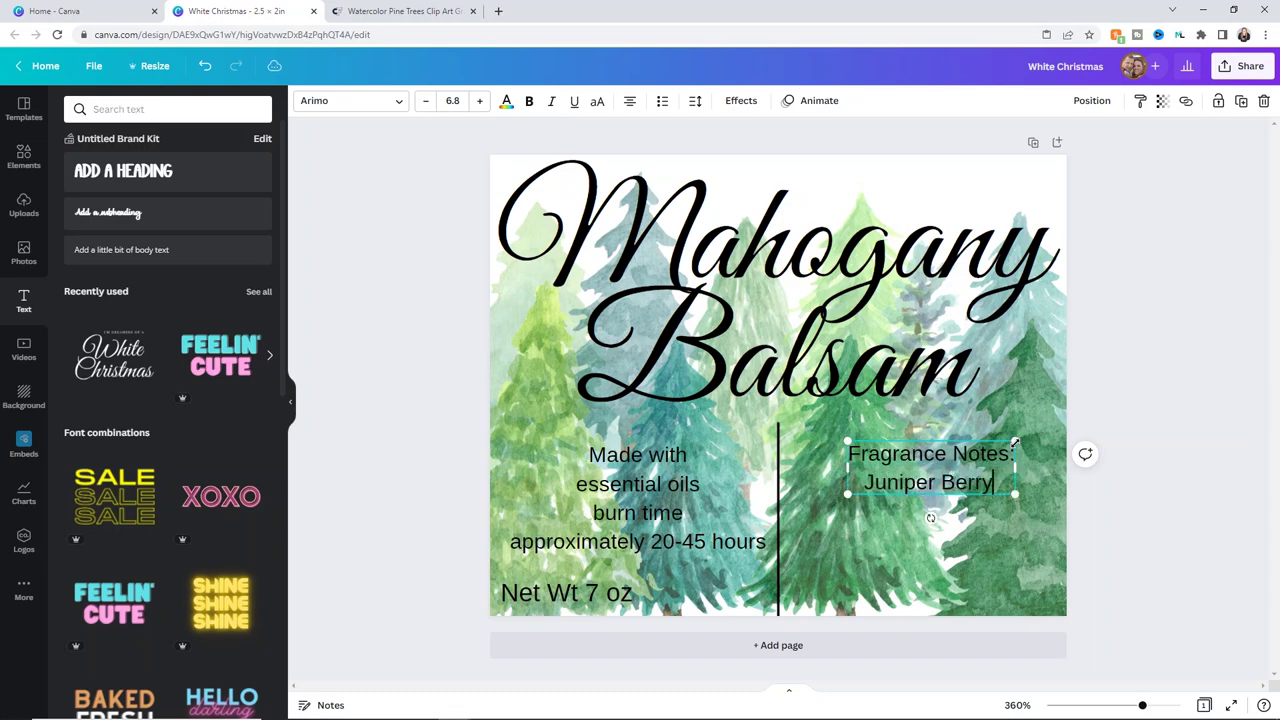
text(,)
key(Return)
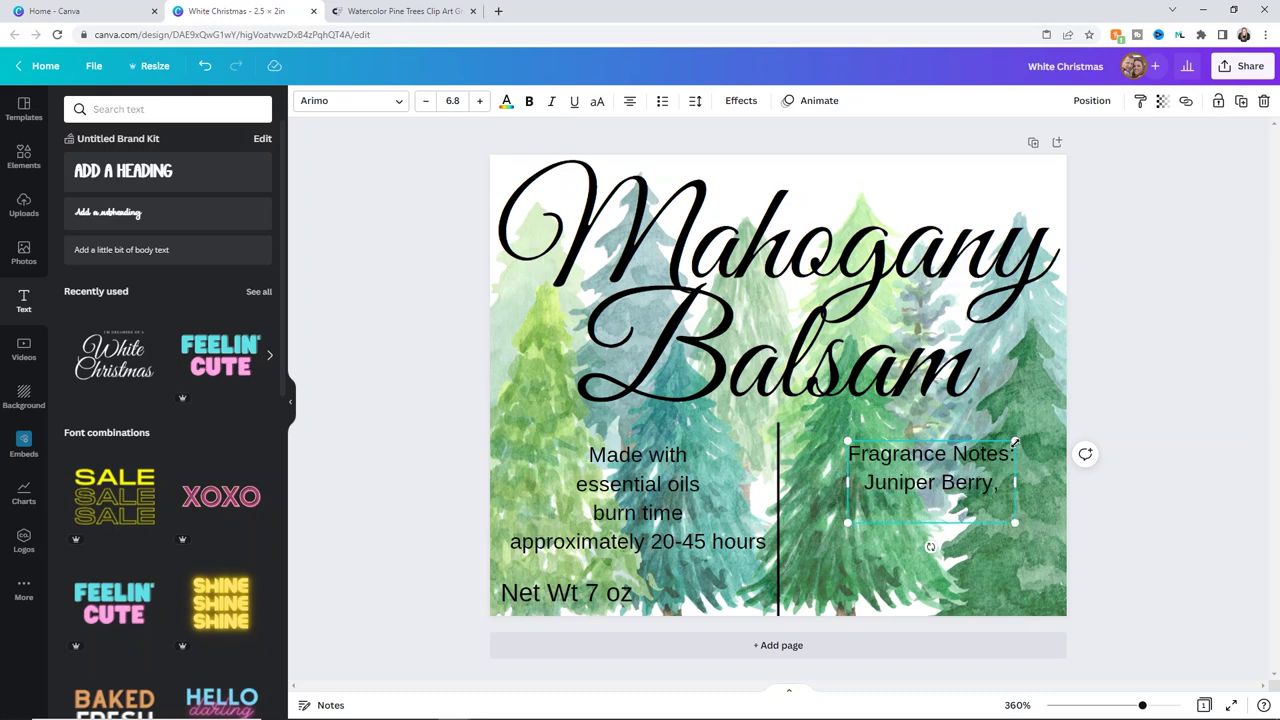
Step: Add the lines "Fresh Balsam," and "Mahogany Wood." to the fragrance notes, with the spelling corrected
text(Fresh Balsam,)
key(Return)
text(Ma)
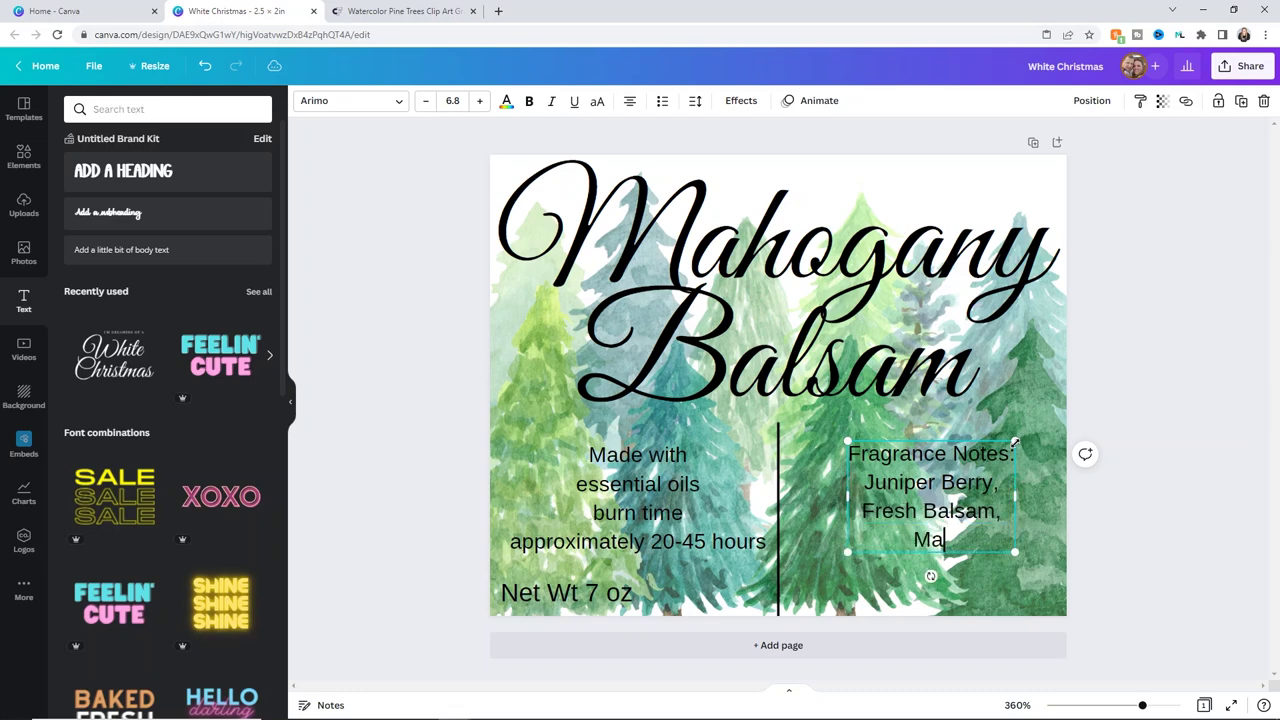
text(fogany Wood)
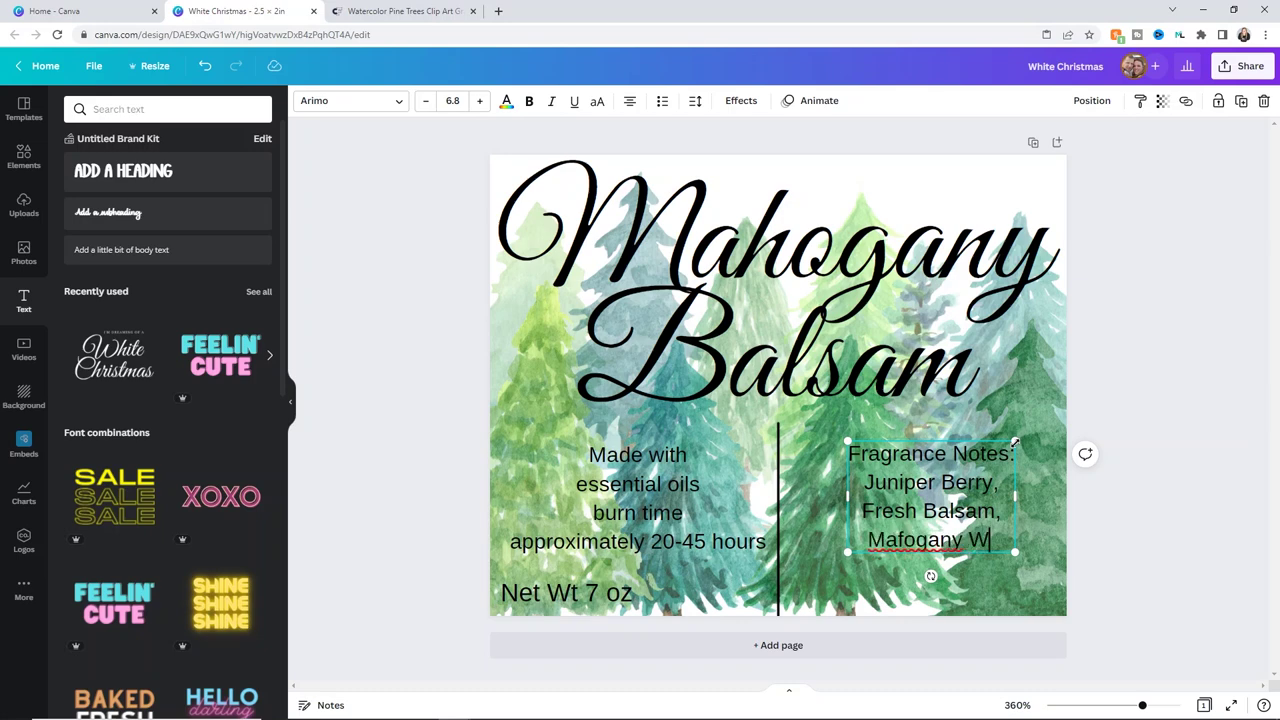
click(882, 539)
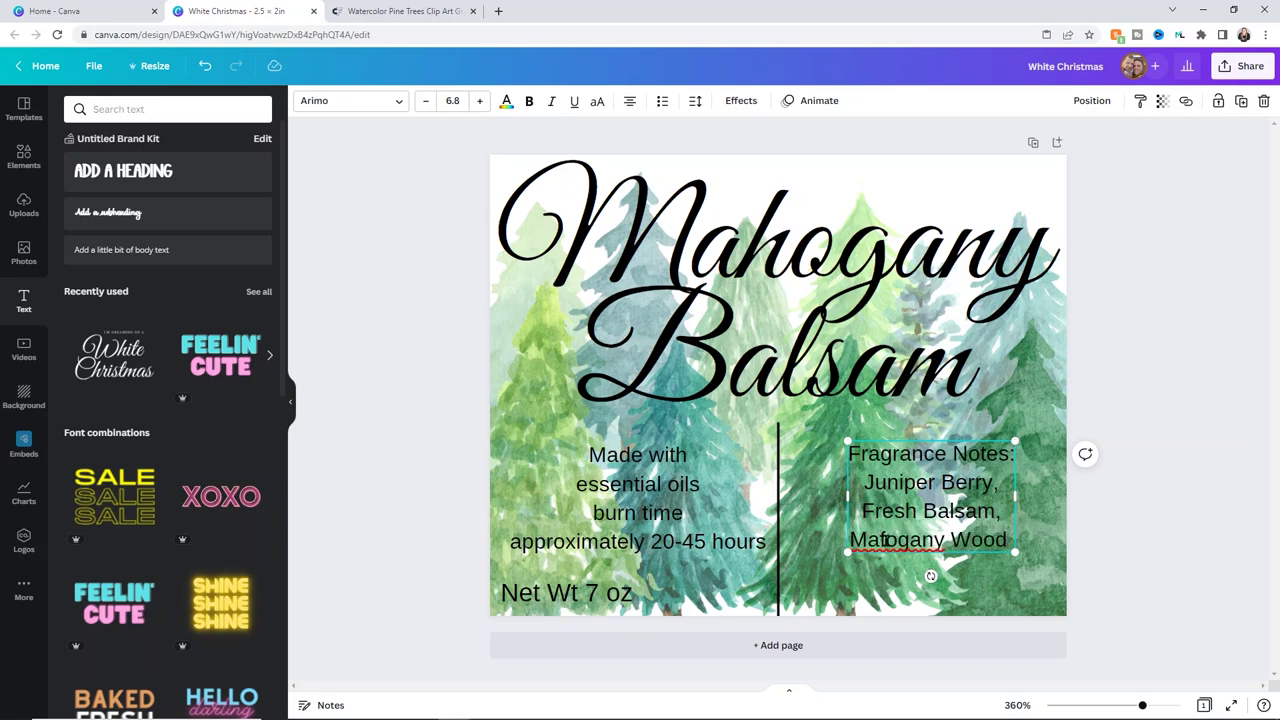
key(BackSpace)
text(h)
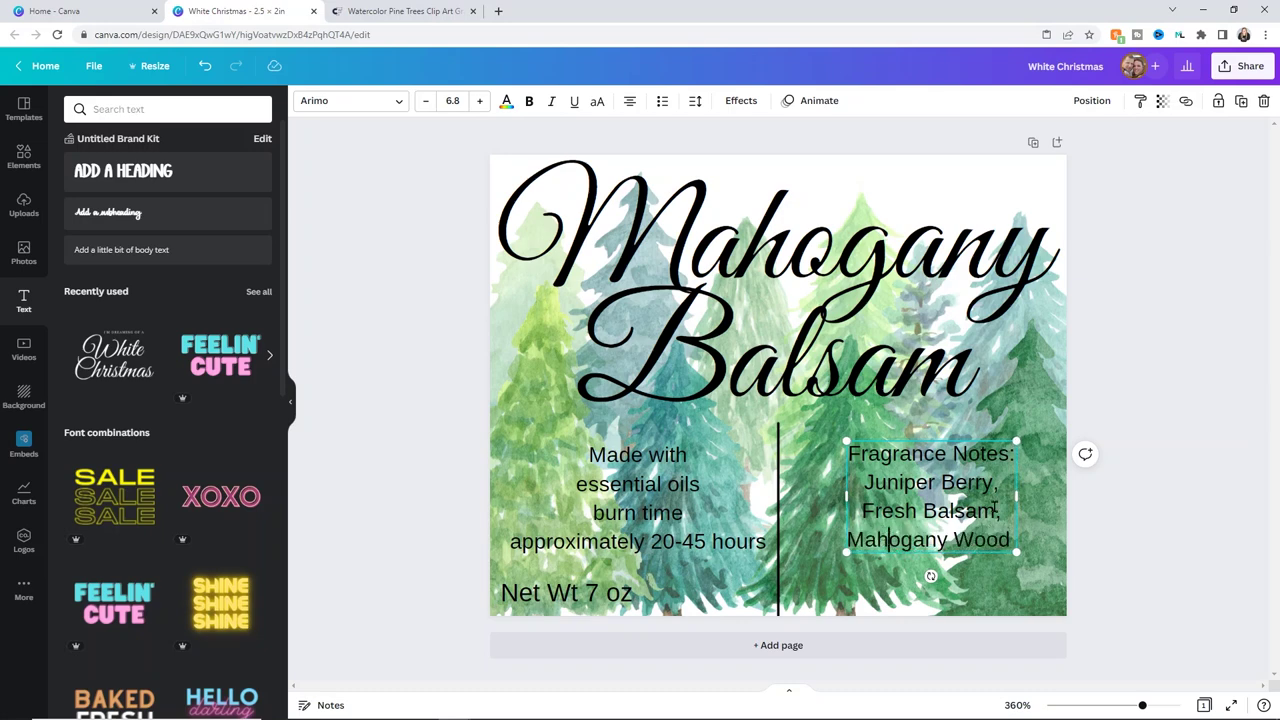
key(End)
text(.)
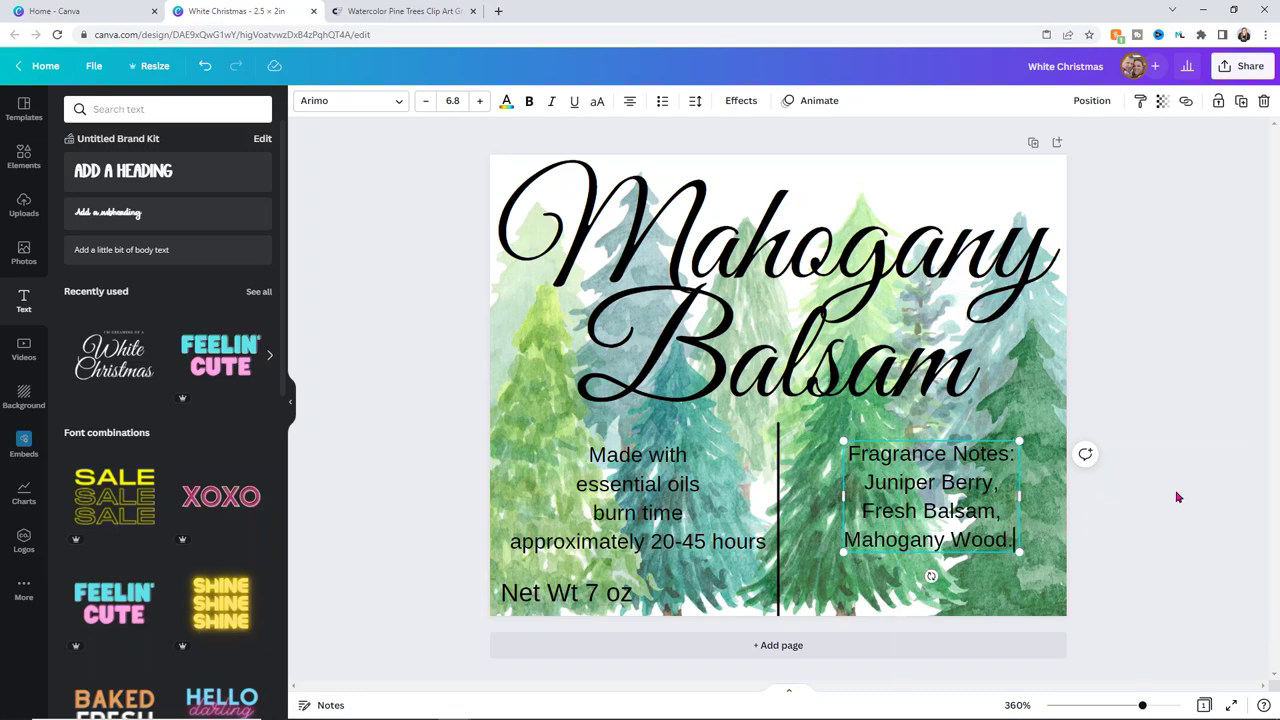
click(1106, 503)
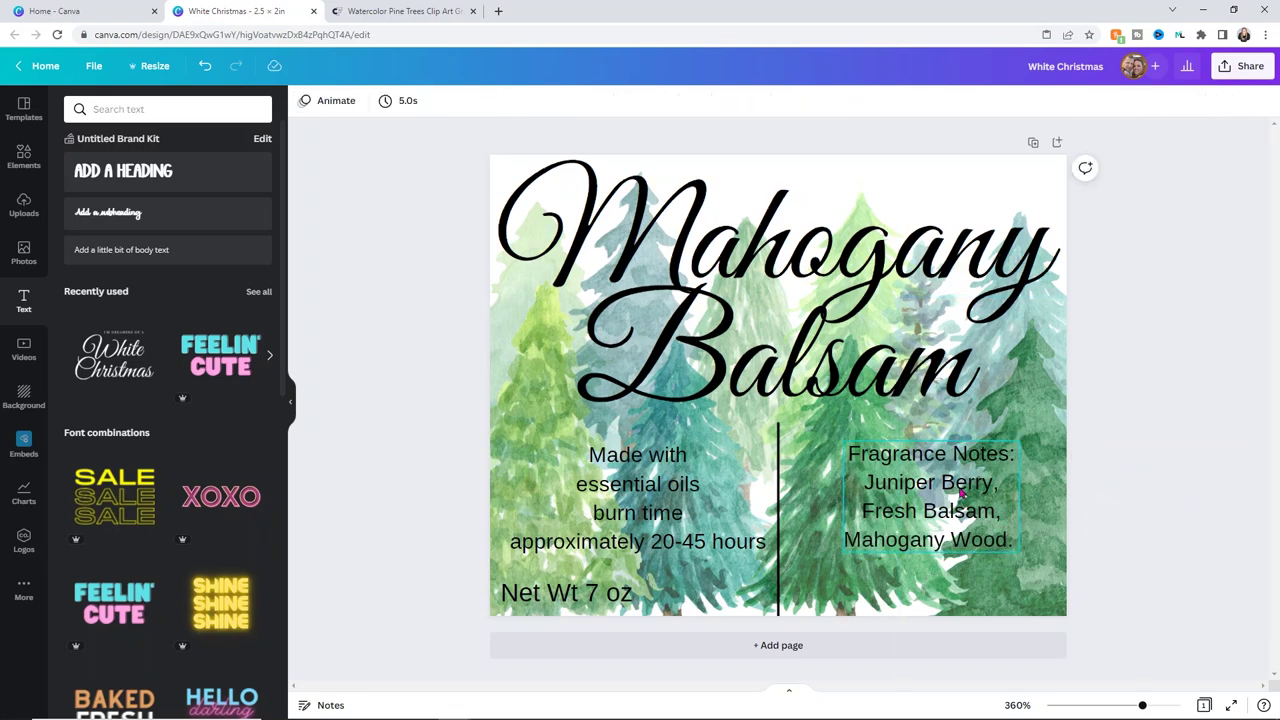
Step: Duplicate the fragrance notes text and replace the copy's wording with the couple's first names joined by an ampersand
click(903, 474)
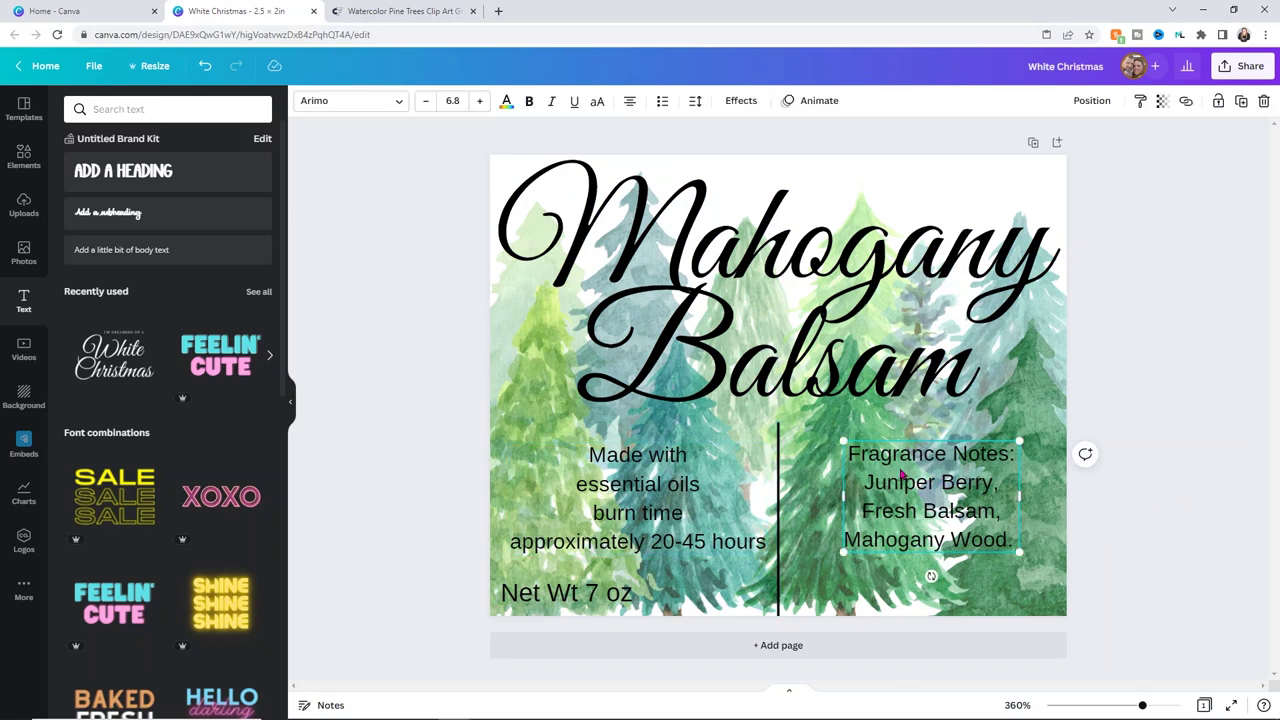
key(ctrl+d)
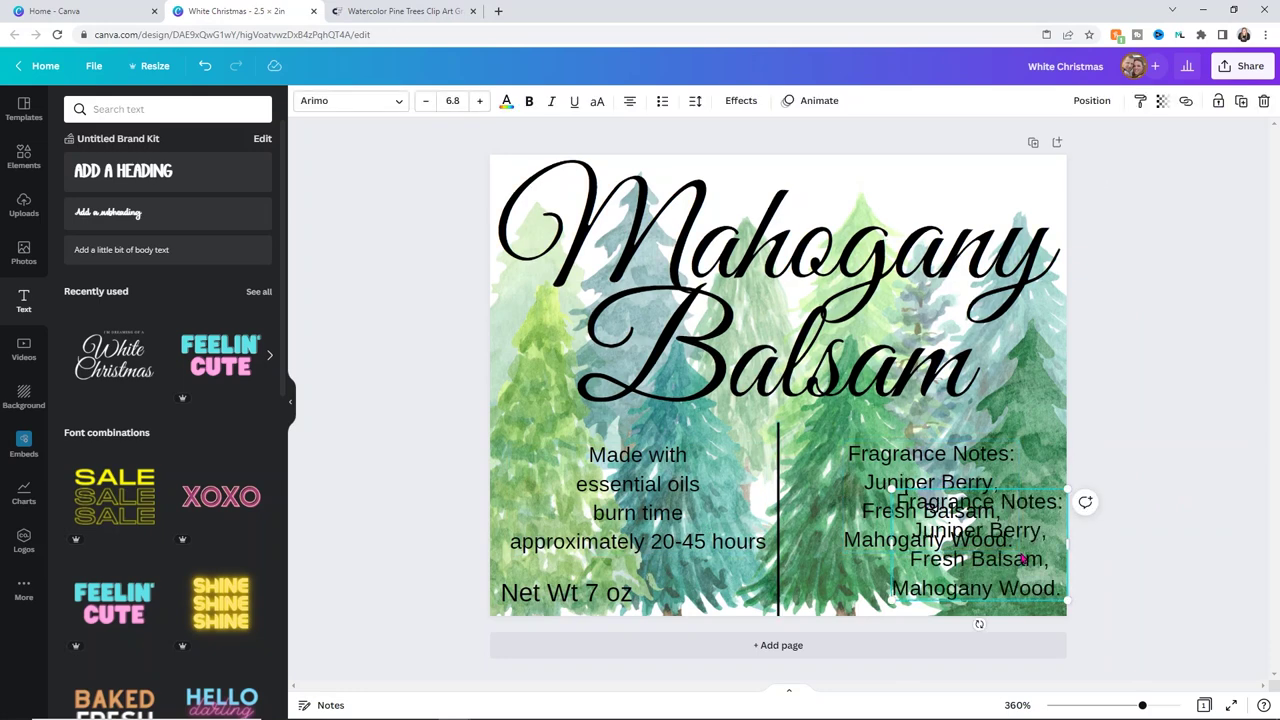
drag(1030, 571, 800, 478)
double_click(940, 567)
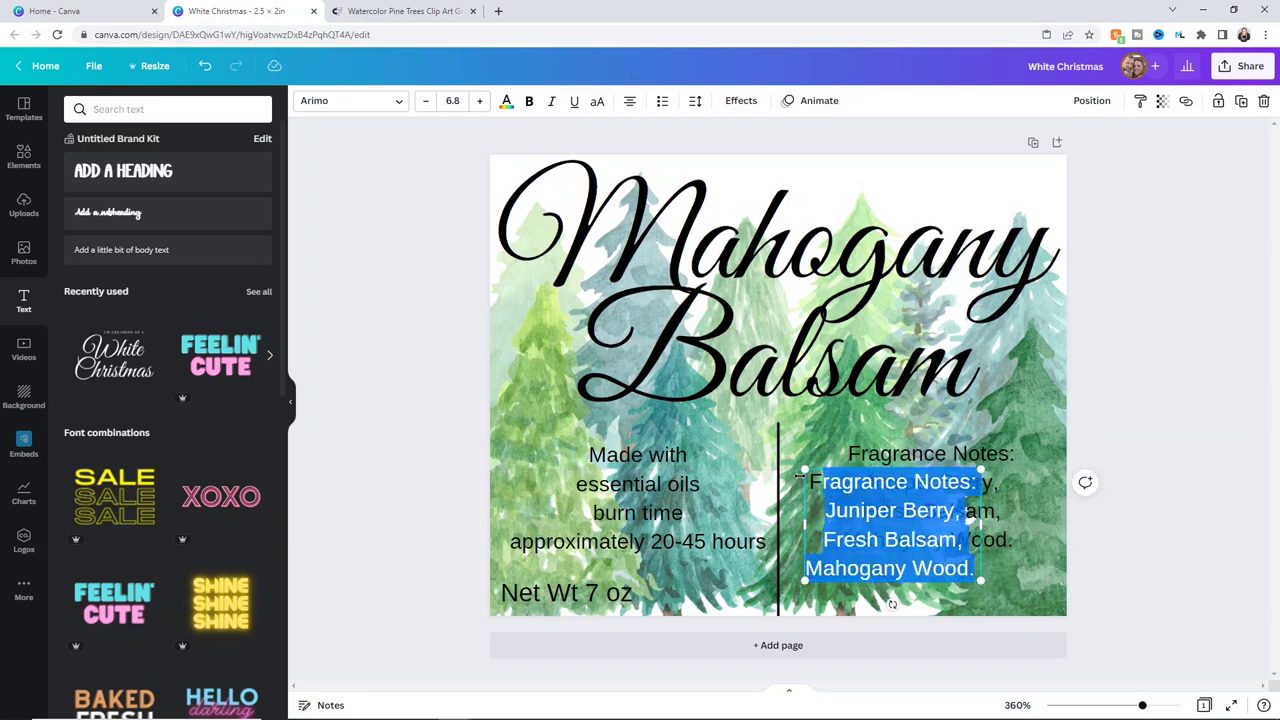
key(BackSpace)
text(Coriander)
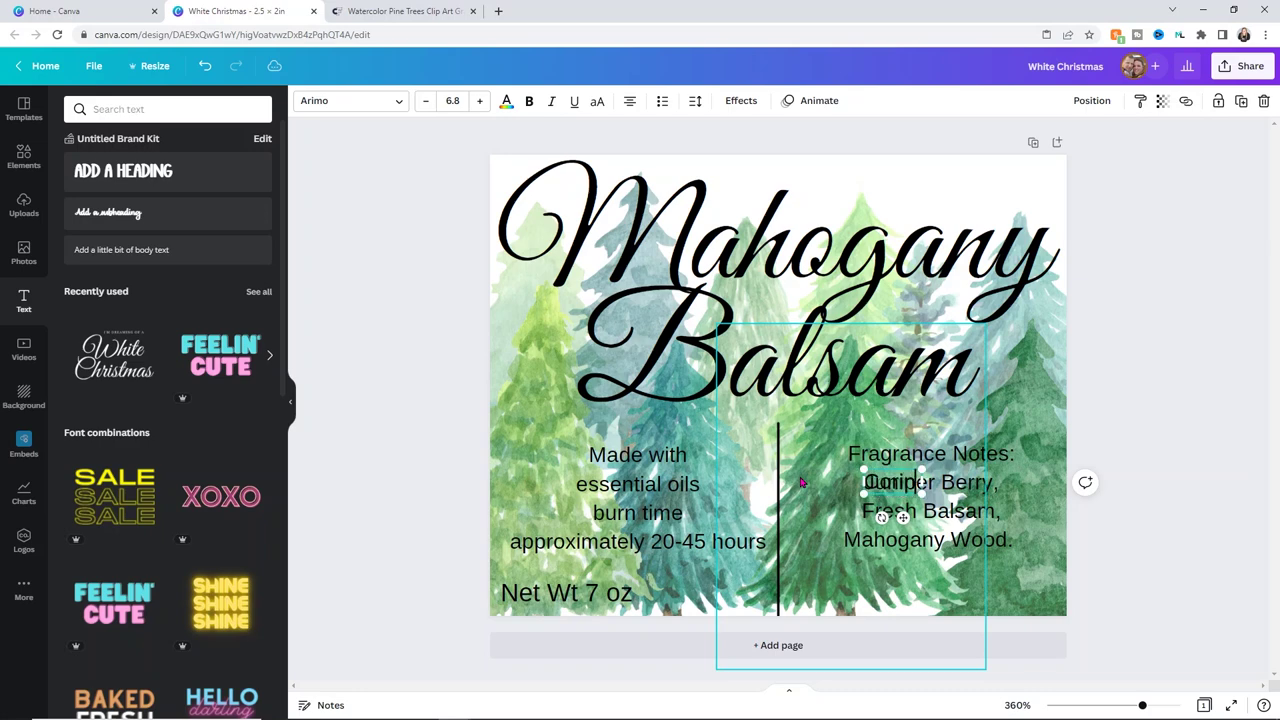
text( & Birch)
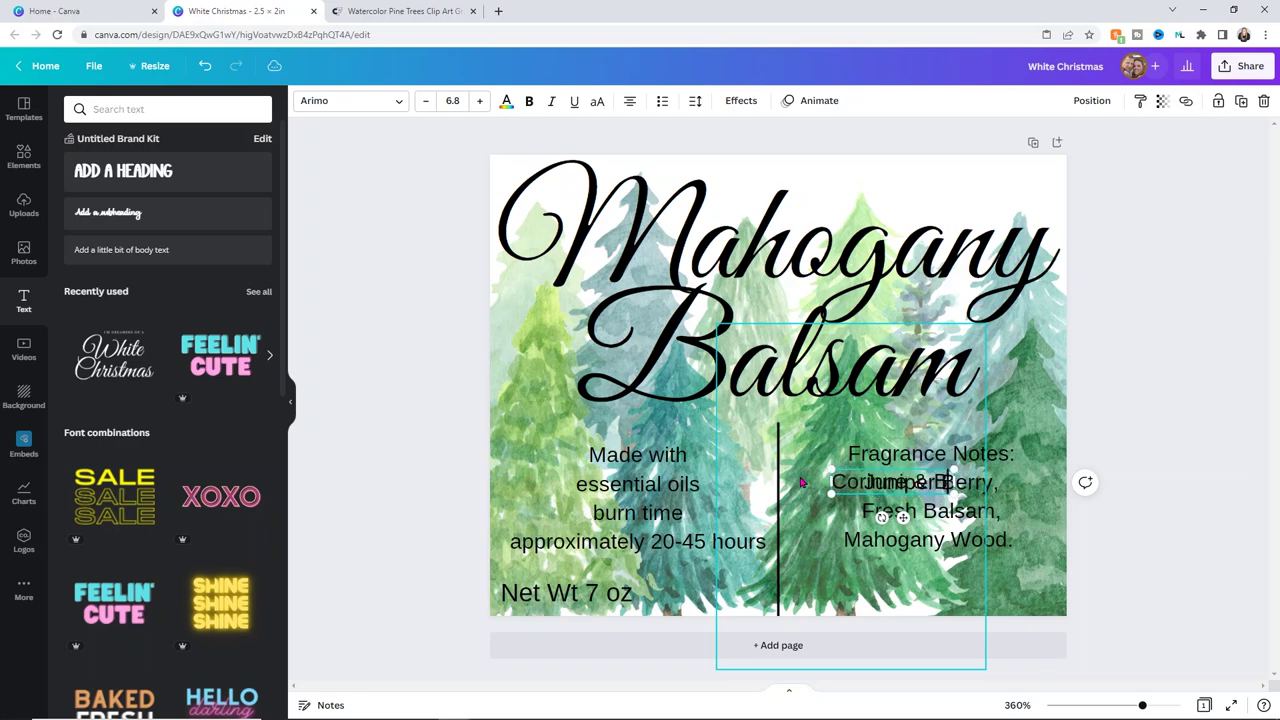
Step: Move the names text below the fragrance notes, near the label's lower-right corner
click(1215, 375)
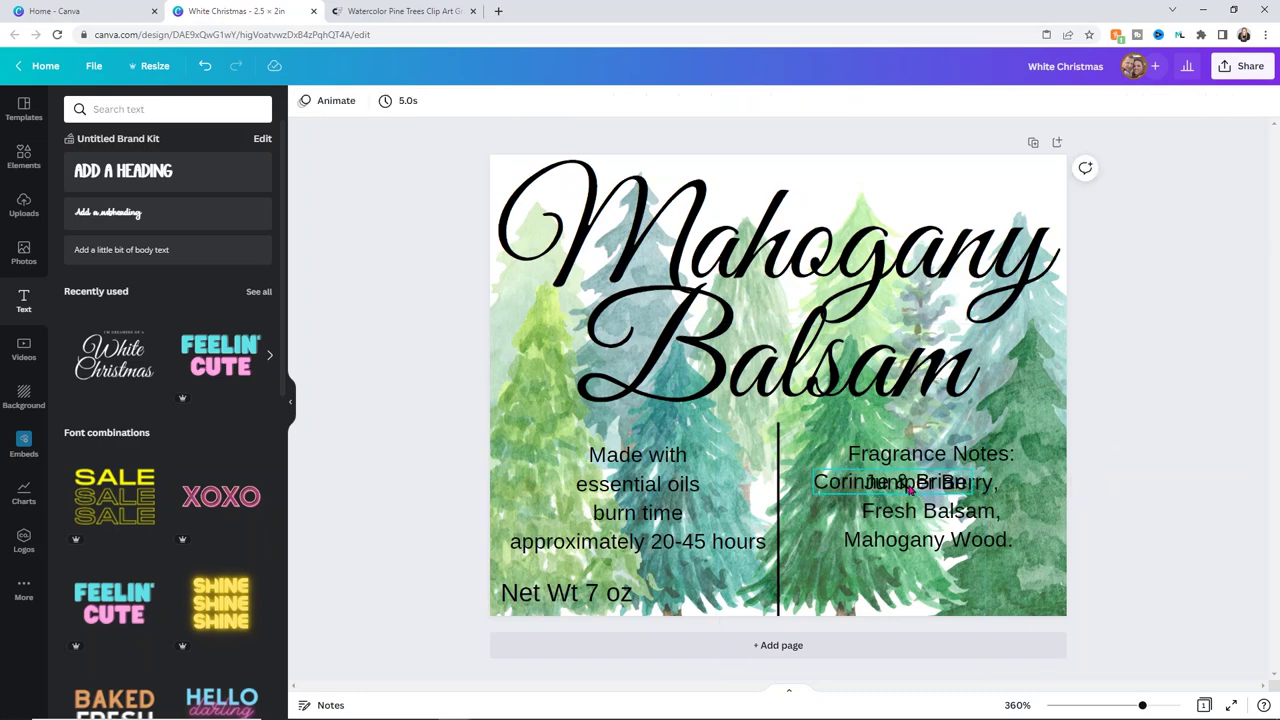
drag(912, 490, 983, 582)
click(1137, 466)
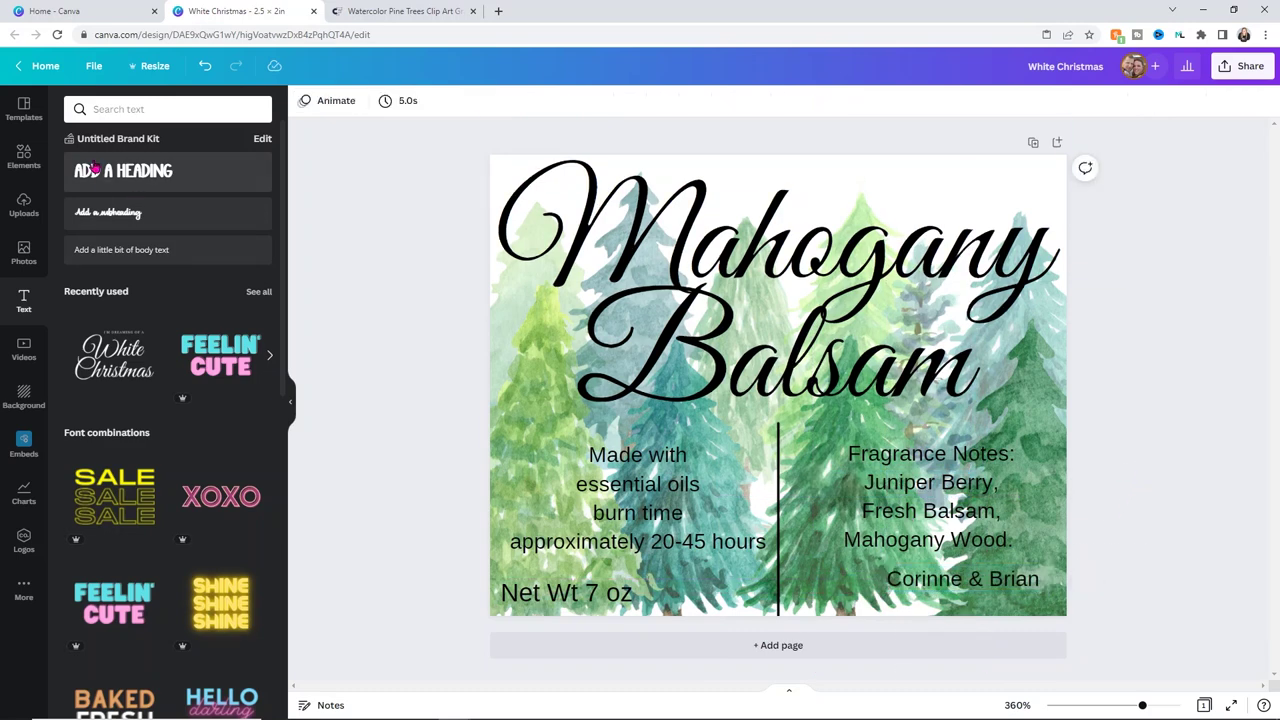
Step: Search the elements for "heart", add the pink scribbled heart, and shrink it to fit just left of the couple's names
click(24, 155)
click(104, 110)
double_click(101, 109)
text(heart)
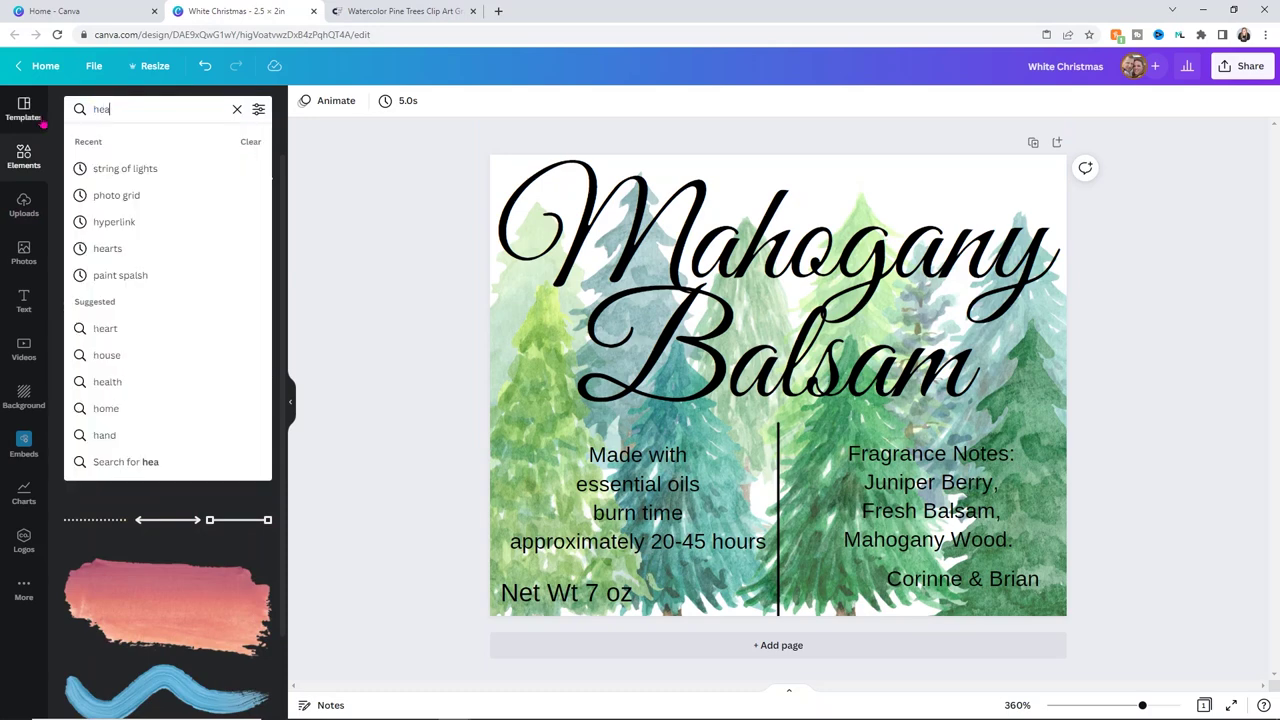
key(Return)
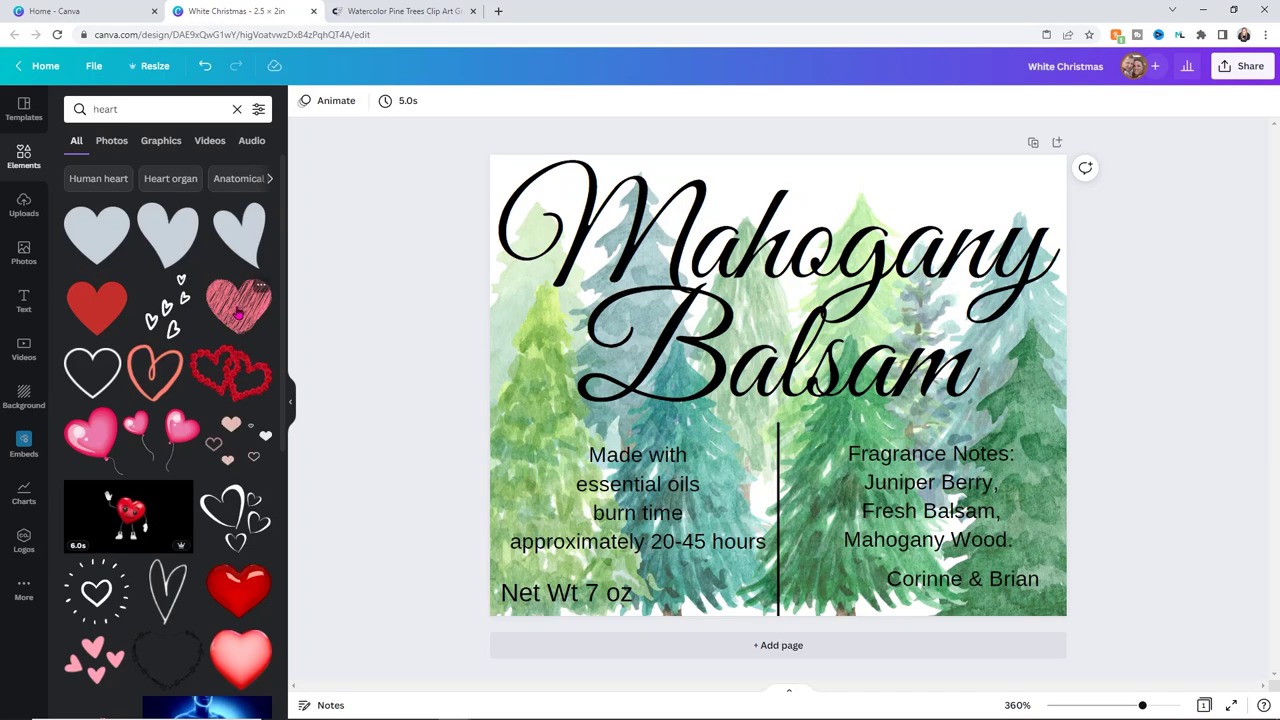
click(238, 305)
drag(888, 478, 752, 374)
drag(715, 330, 853, 578)
Step: Recolor the scribbled heart black using the document colors
click(304, 101)
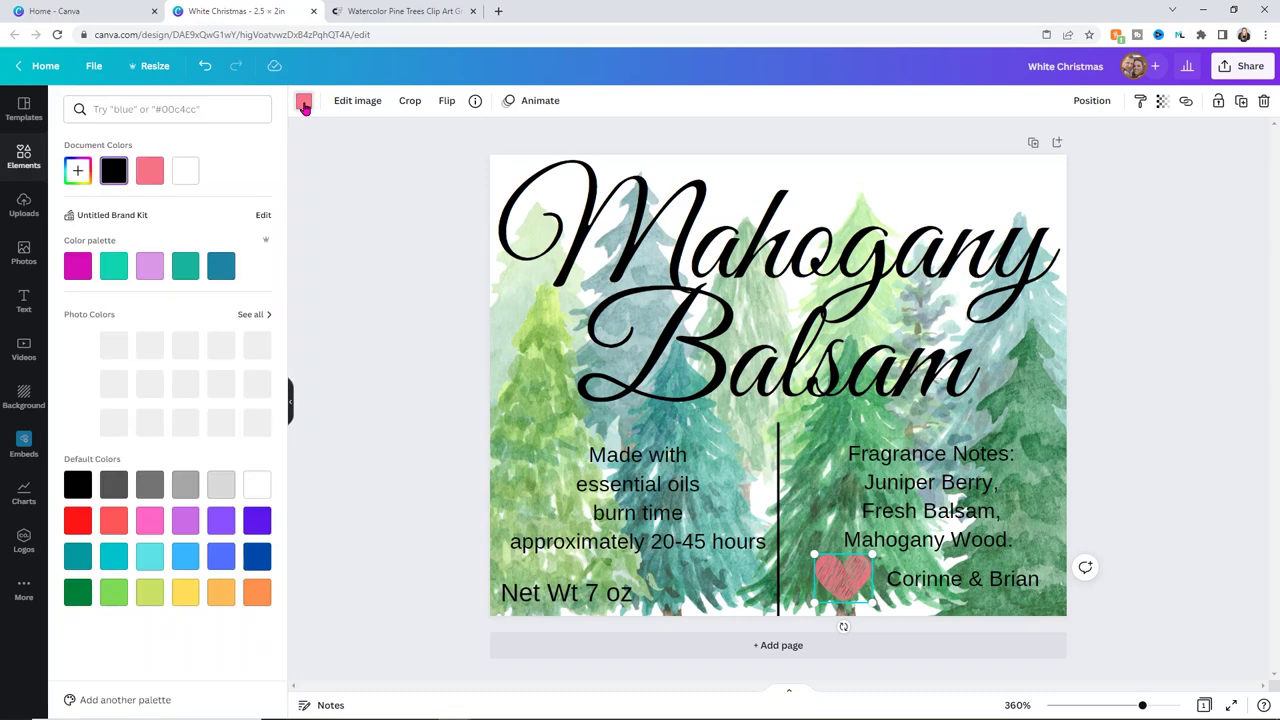
click(113, 172)
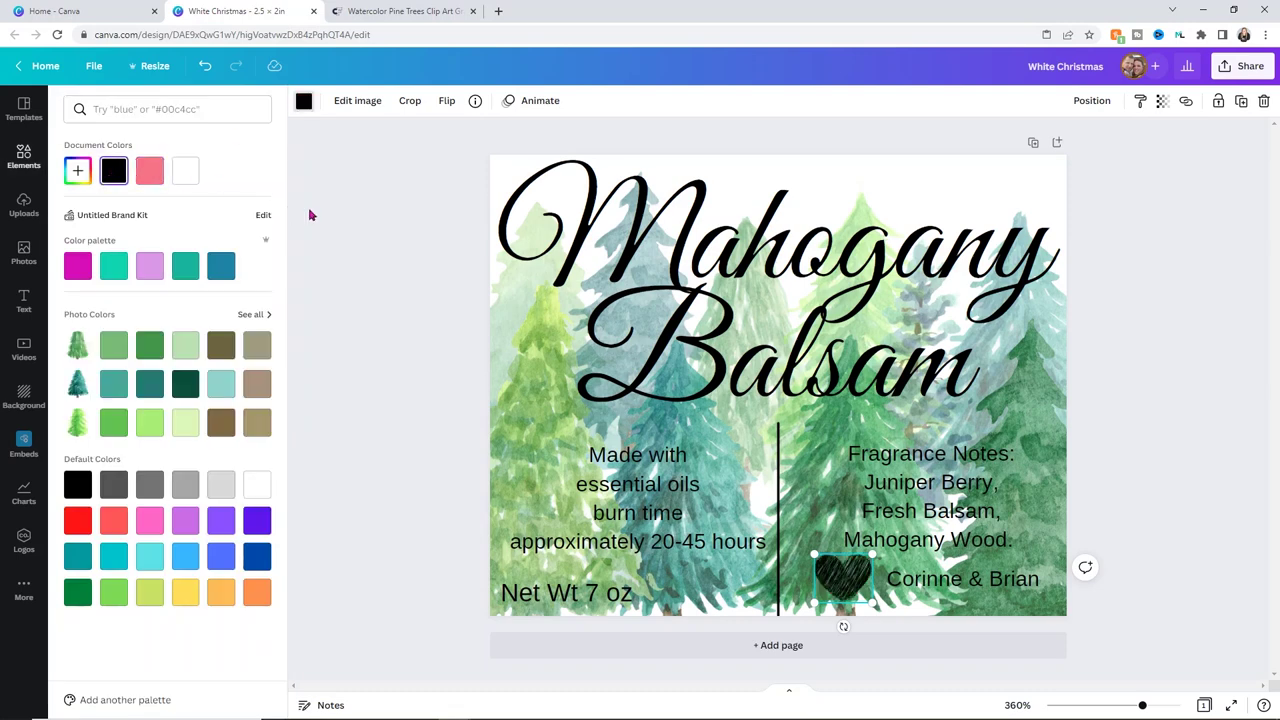
click(426, 355)
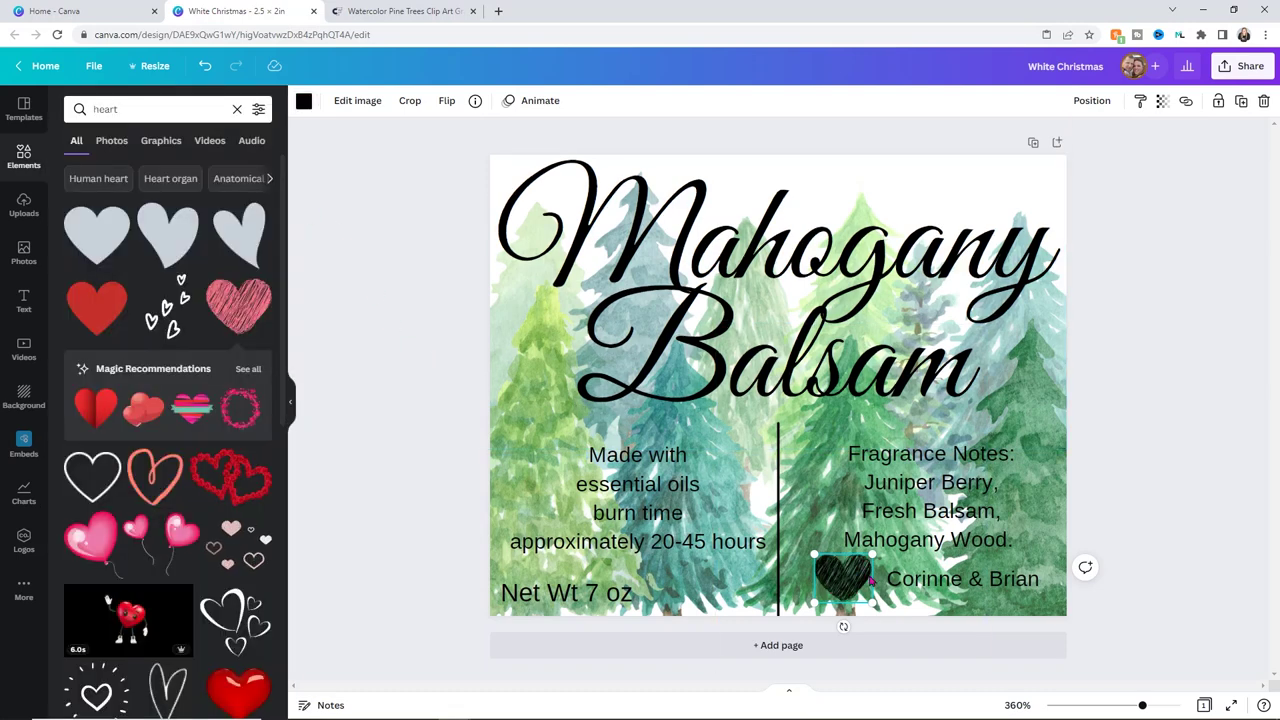
Step: Shrink the black heart slightly and move the names text closer to it and a little lower
drag(875, 598, 843, 582)
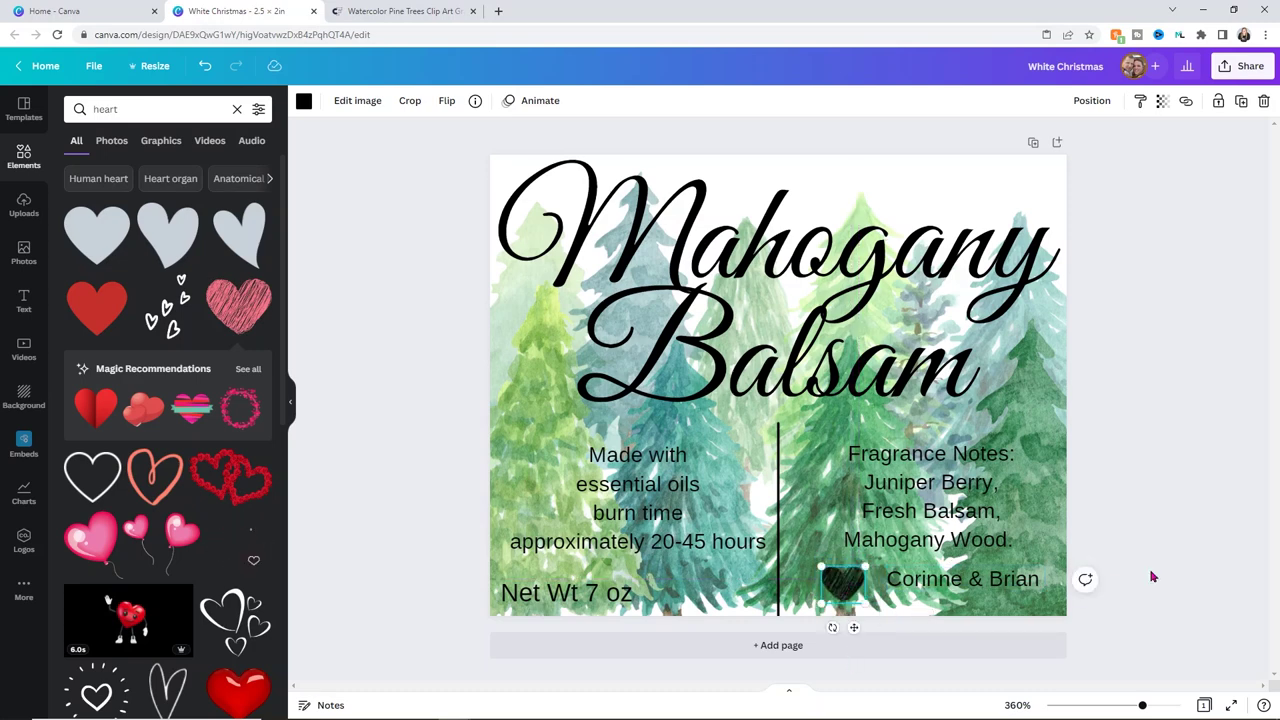
click(1117, 586)
drag(981, 594, 971, 600)
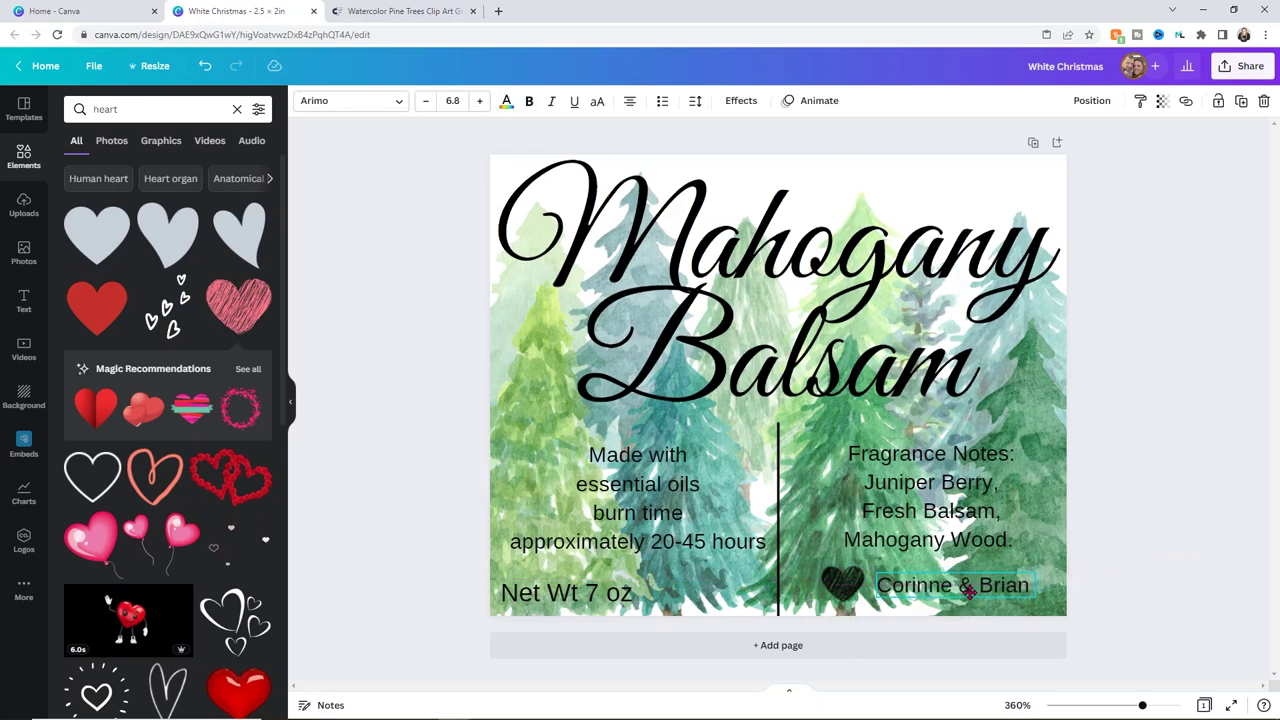
click(1133, 503)
Step: Nudge the essential oils and burn time text up and left, and center the vertical divider line on the label
drag(672, 474, 667, 468)
click(930, 490)
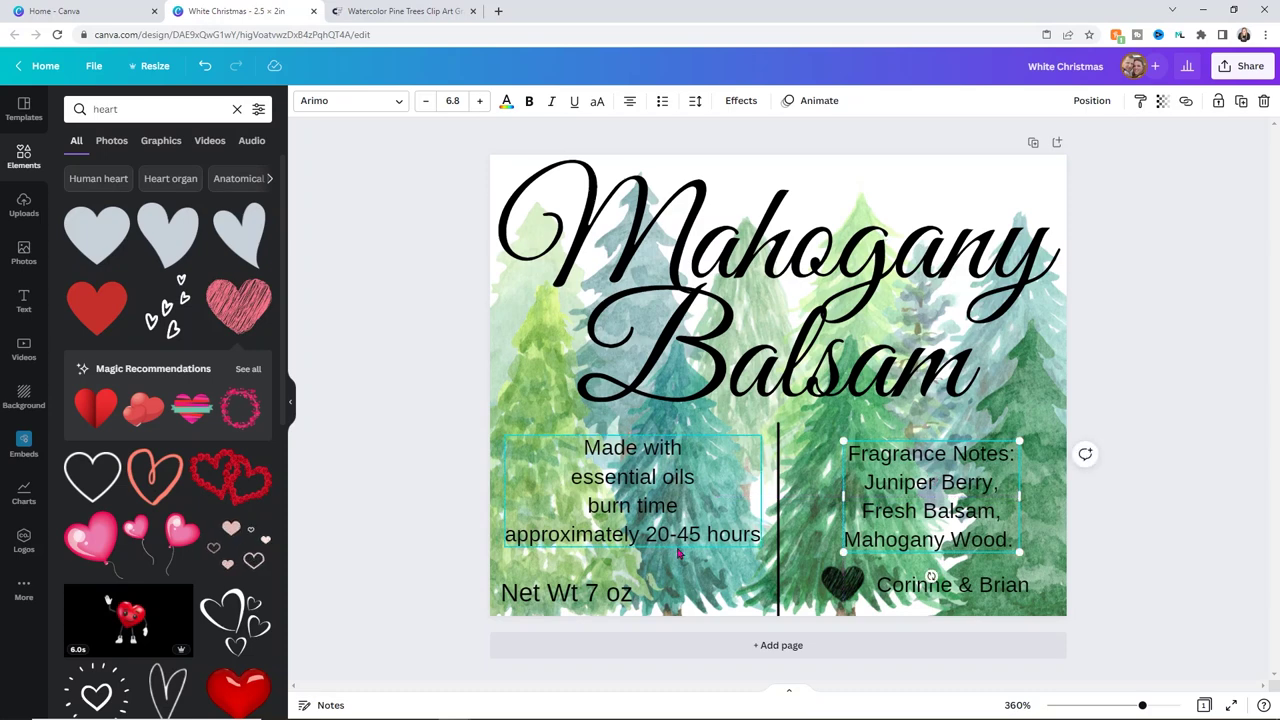
drag(771, 530, 774, 522)
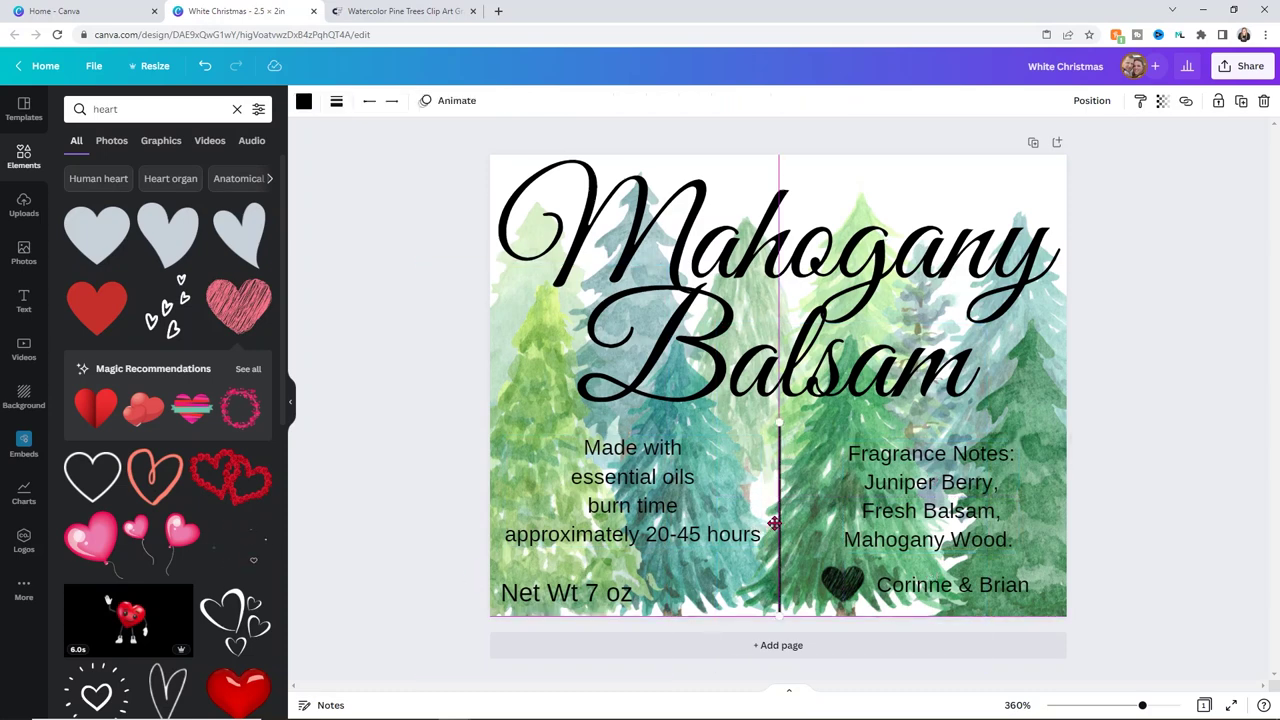
drag(774, 522, 775, 522)
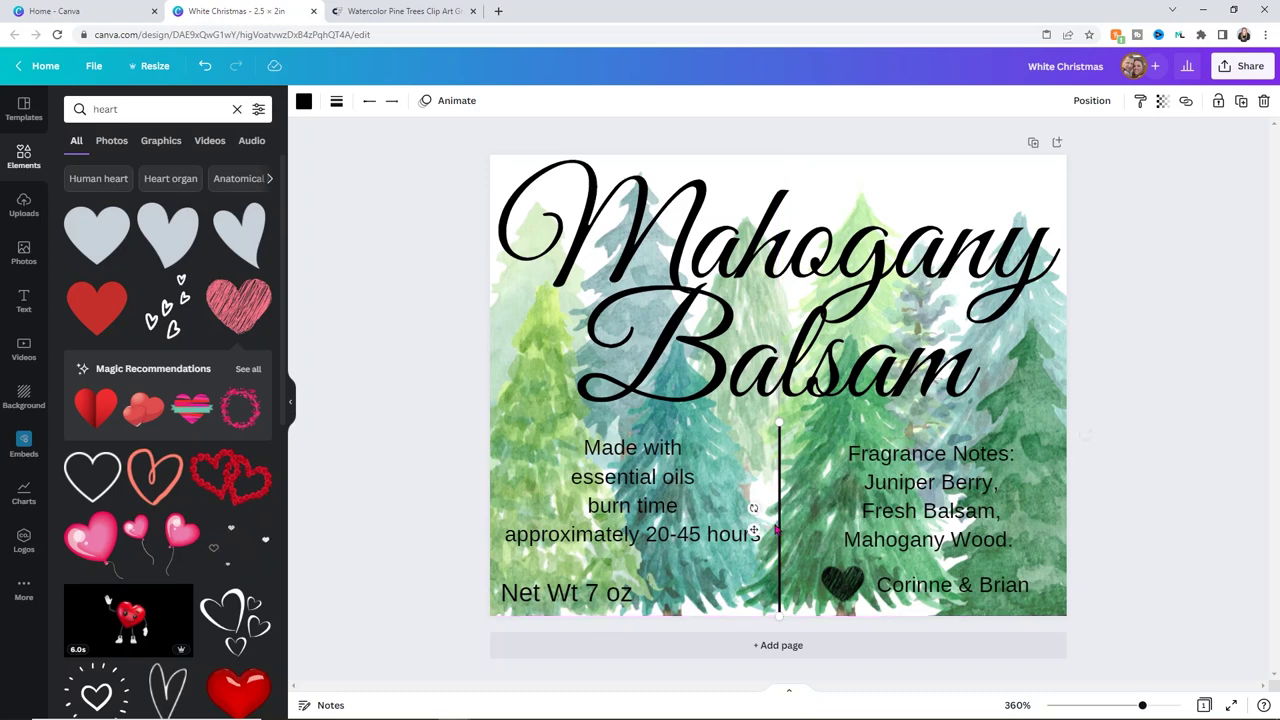
click(1144, 325)
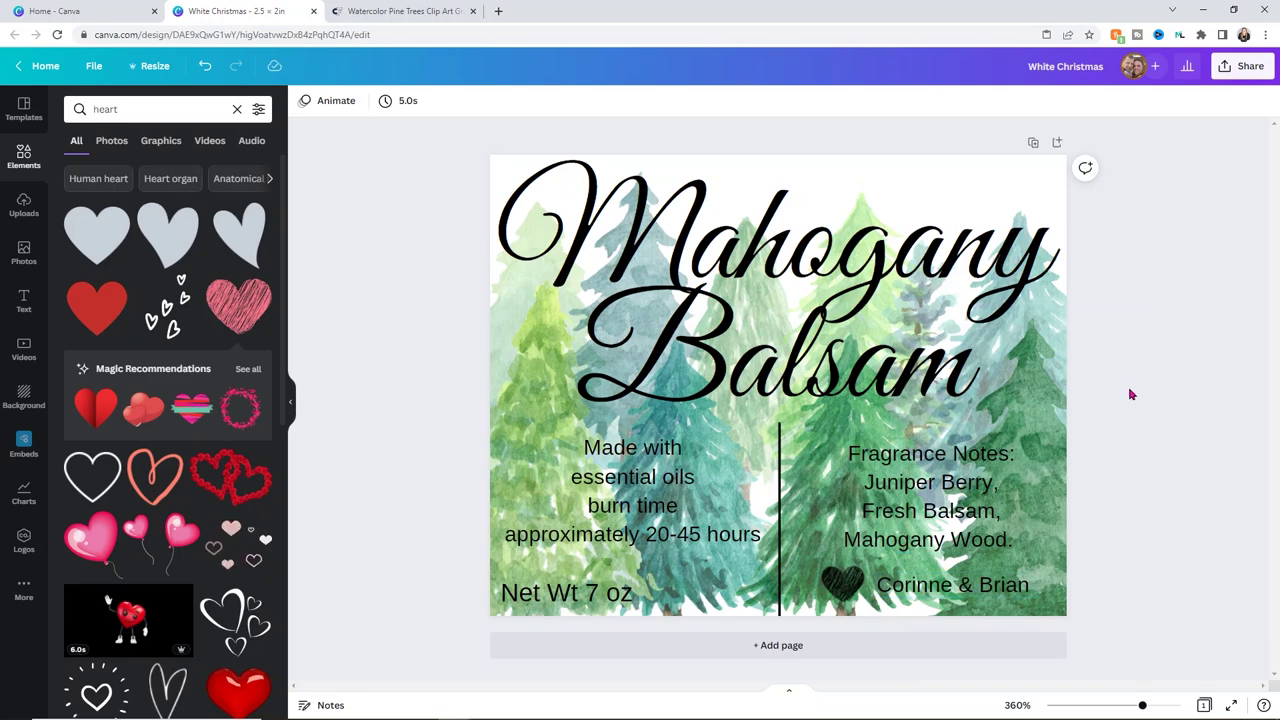
Step: Download the label as a PNG and save it as "candle label" in the "print then cut" folder
click(1238, 72)
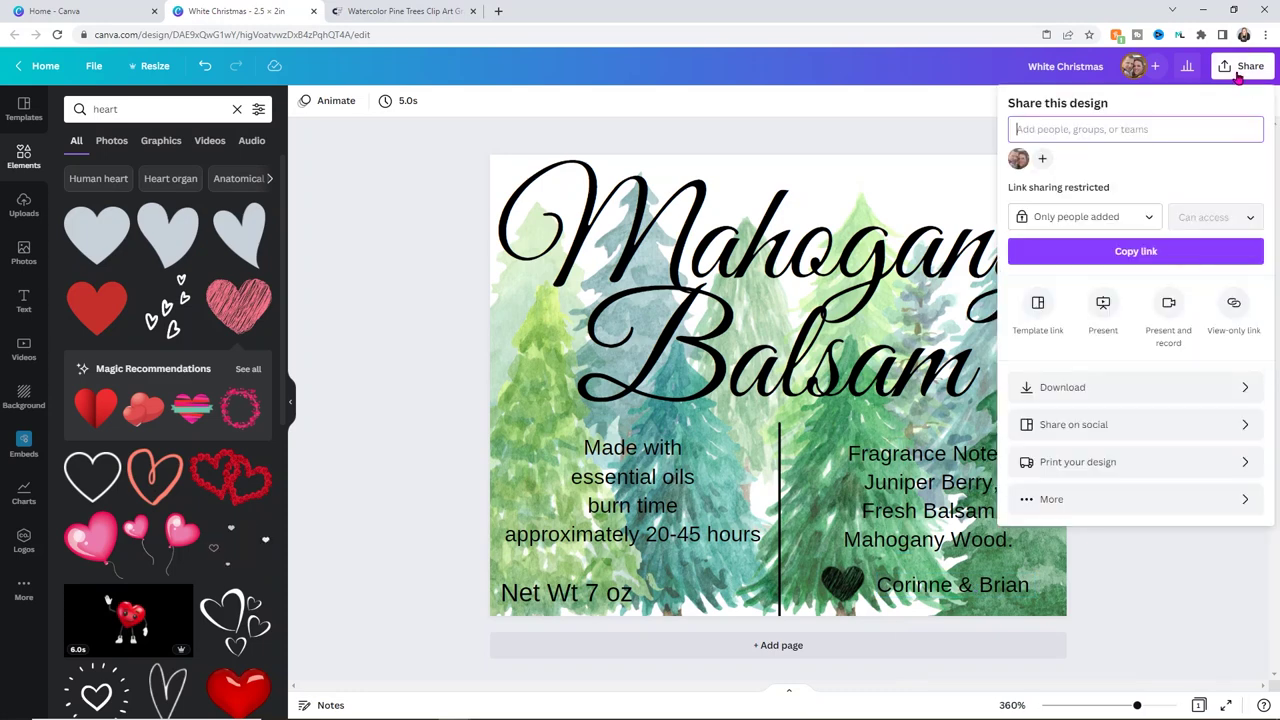
click(1079, 392)
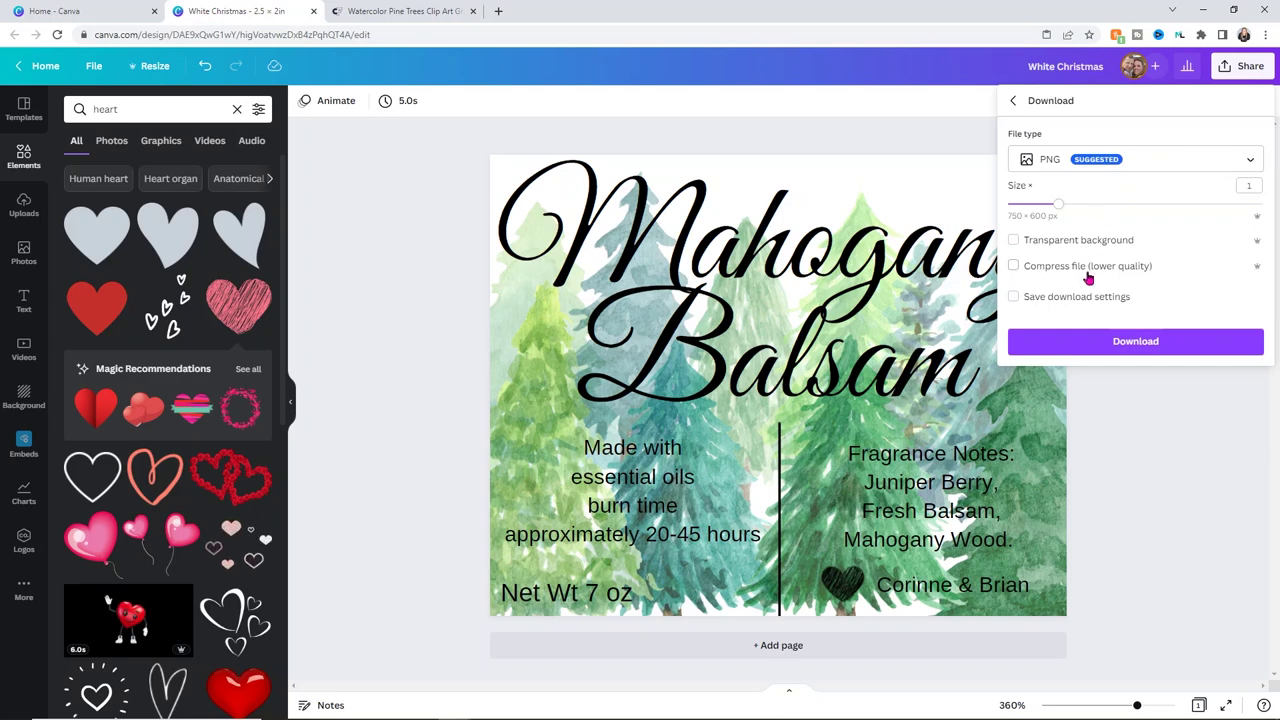
click(1093, 345)
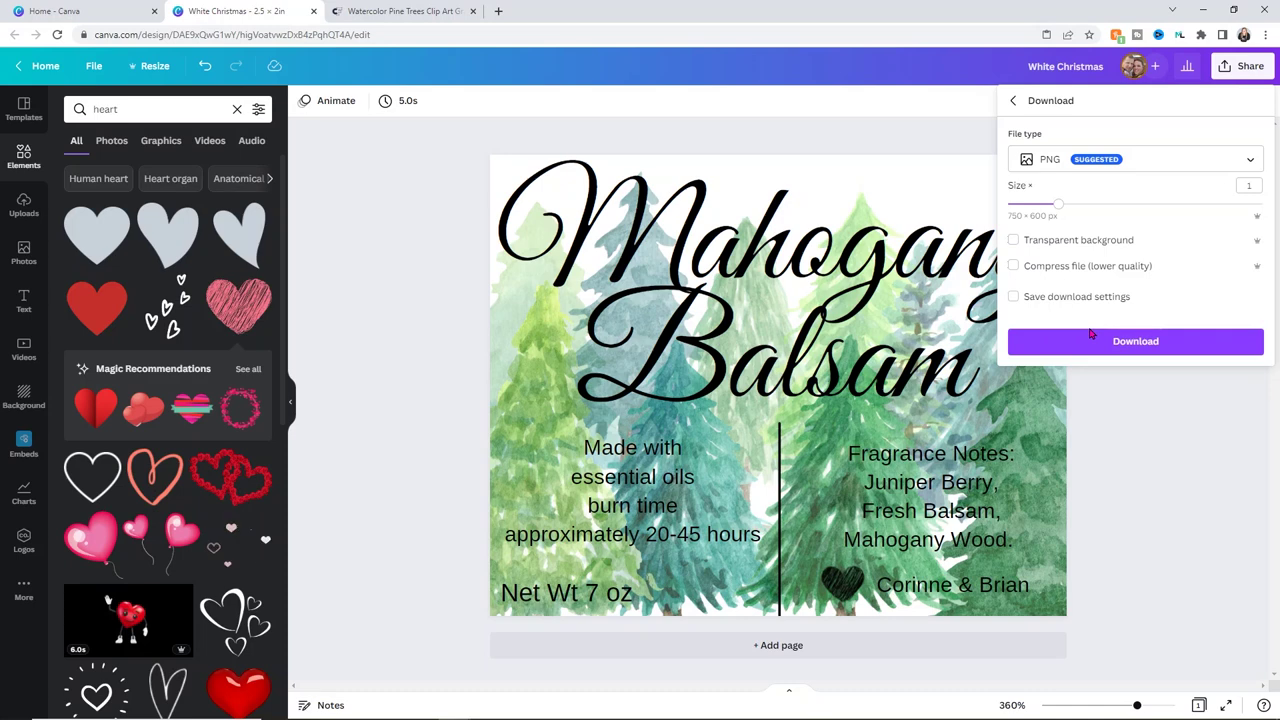
click(1094, 340)
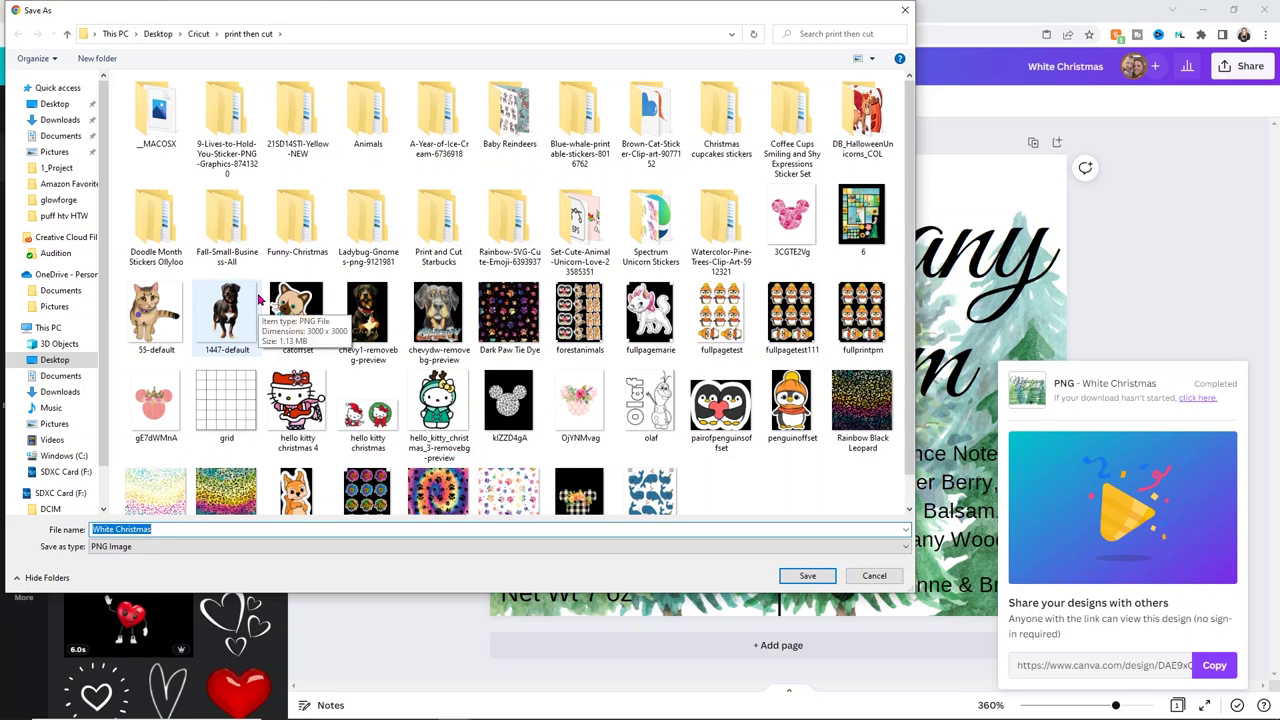
text(candle label)
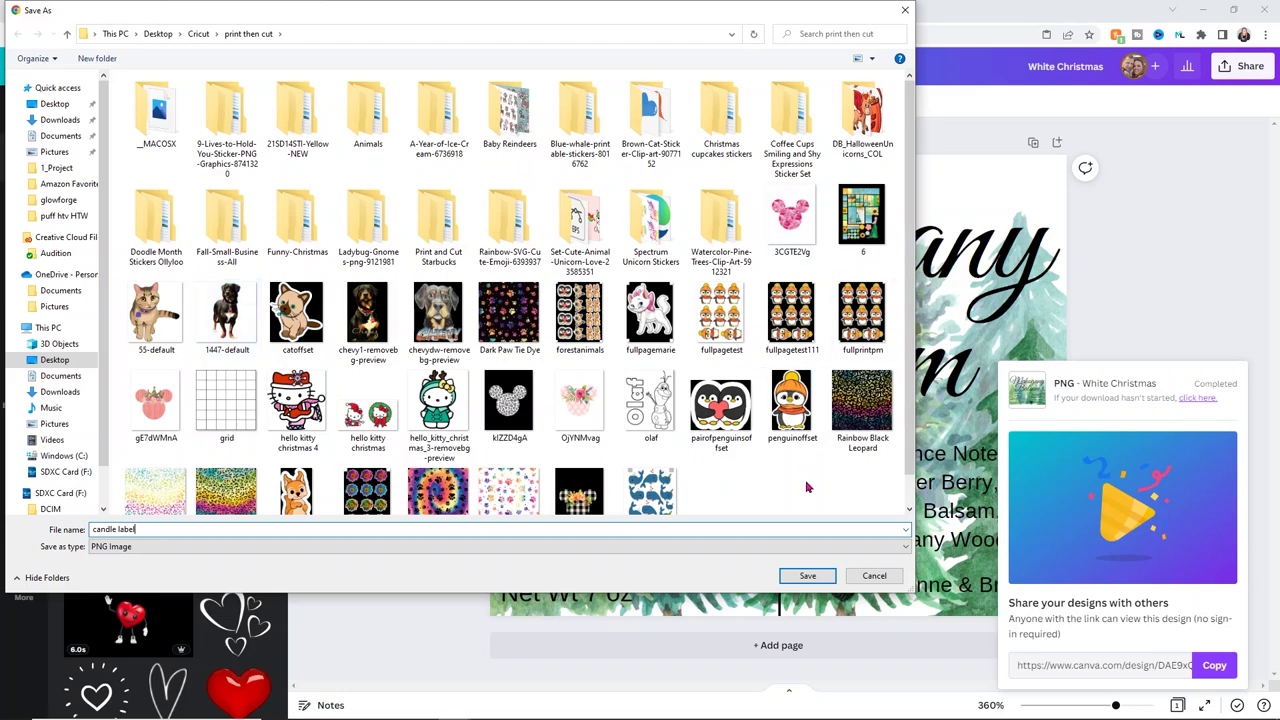
click(805, 576)
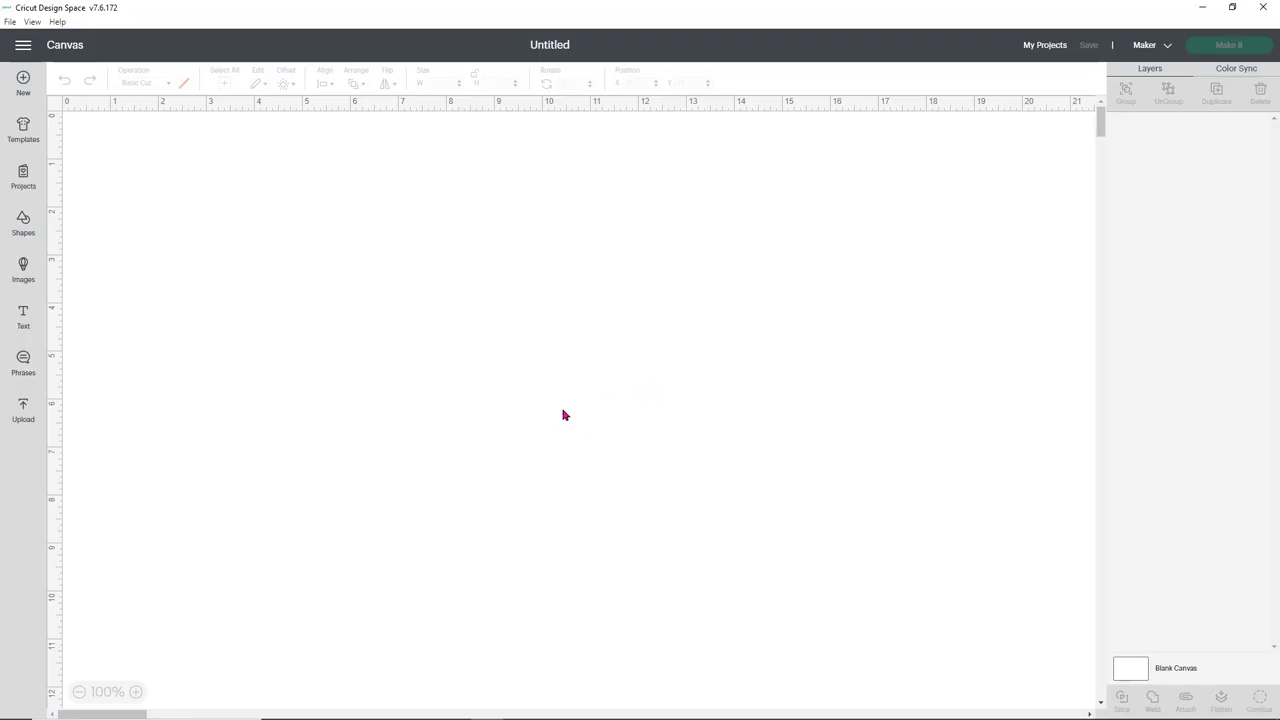
Step: Switch to Cricut Design Space and load the candle label PNG from the "print then cut" folder as a new image upload
click(28, 422)
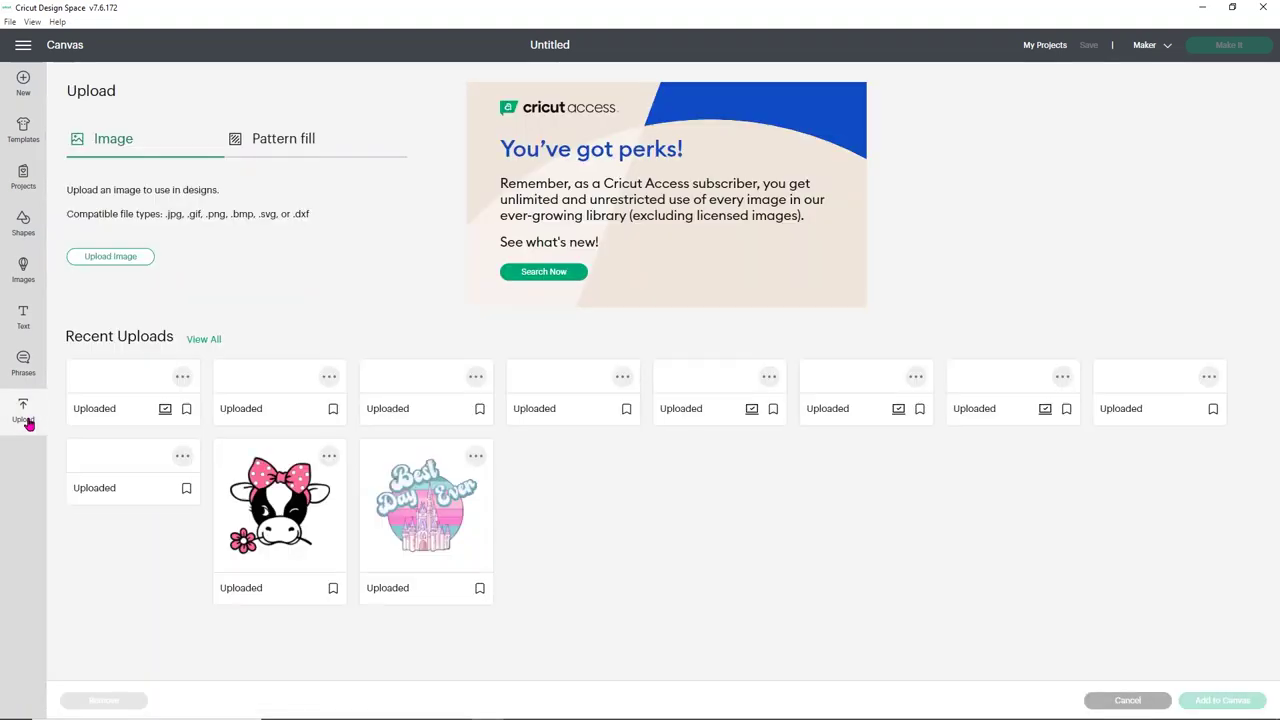
click(140, 257)
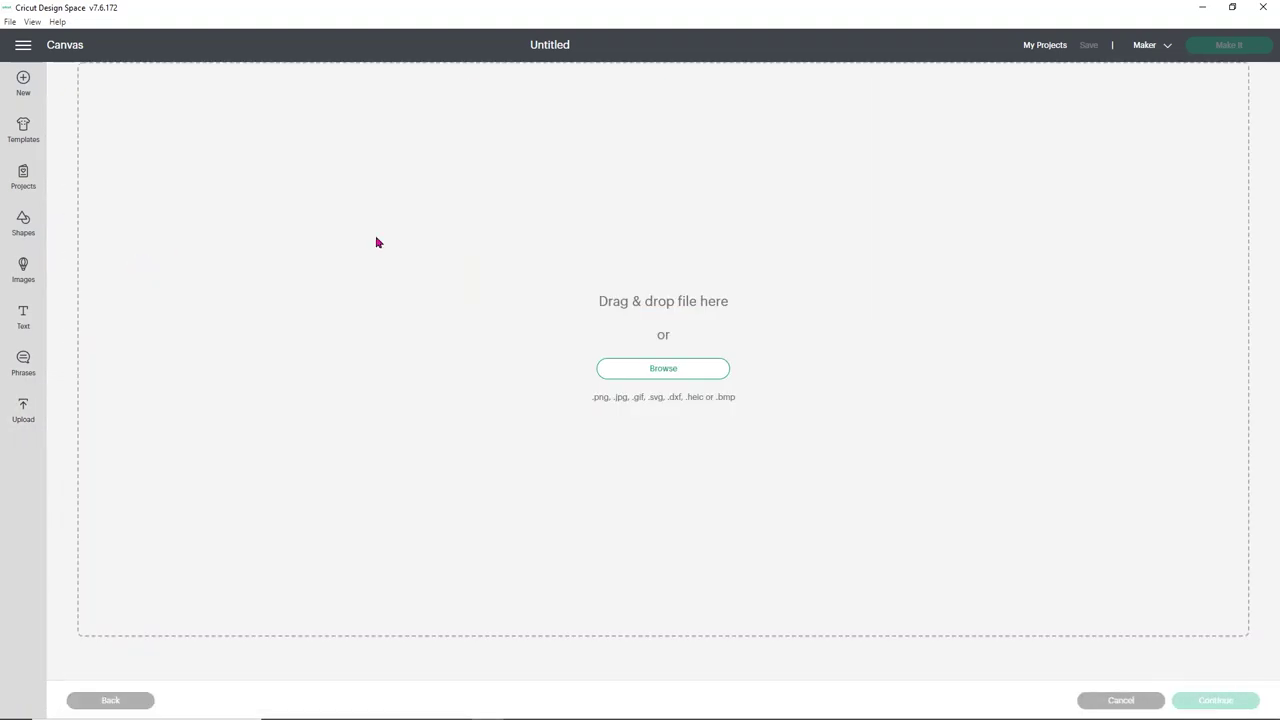
click(633, 368)
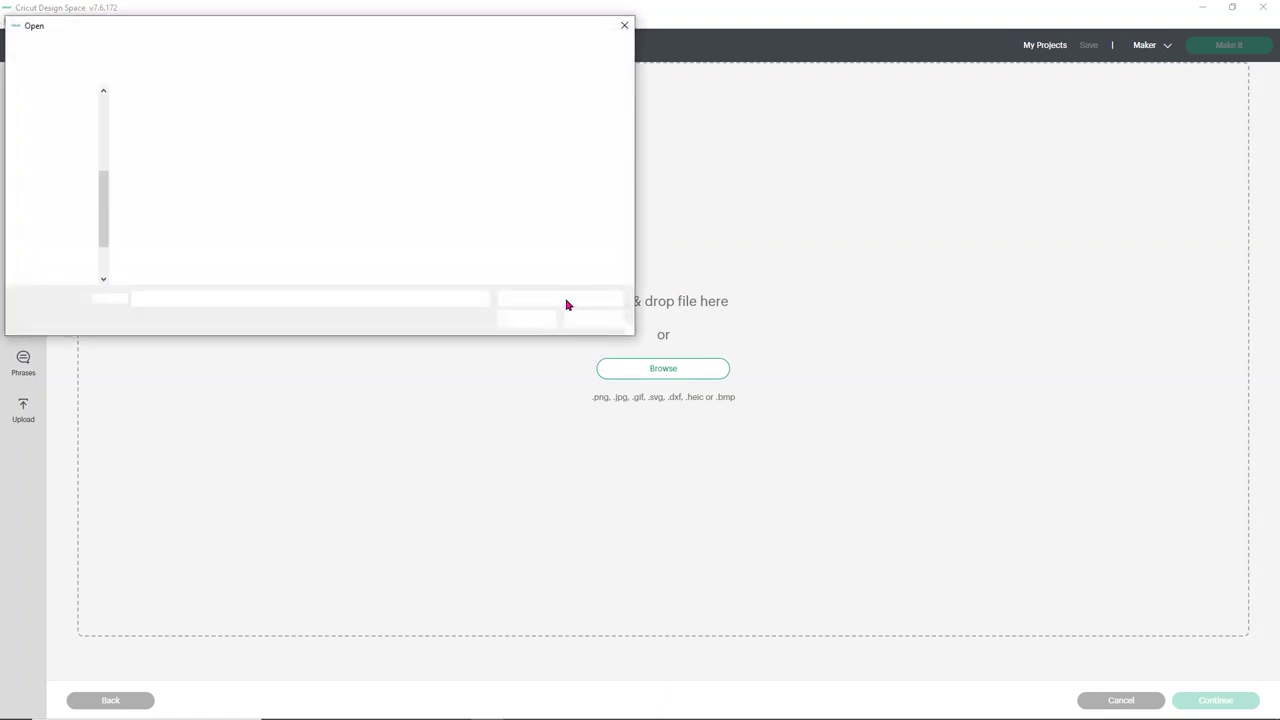
click(198, 50)
scroll(320, 138, down, 5)
scroll(320, 140, down, 3)
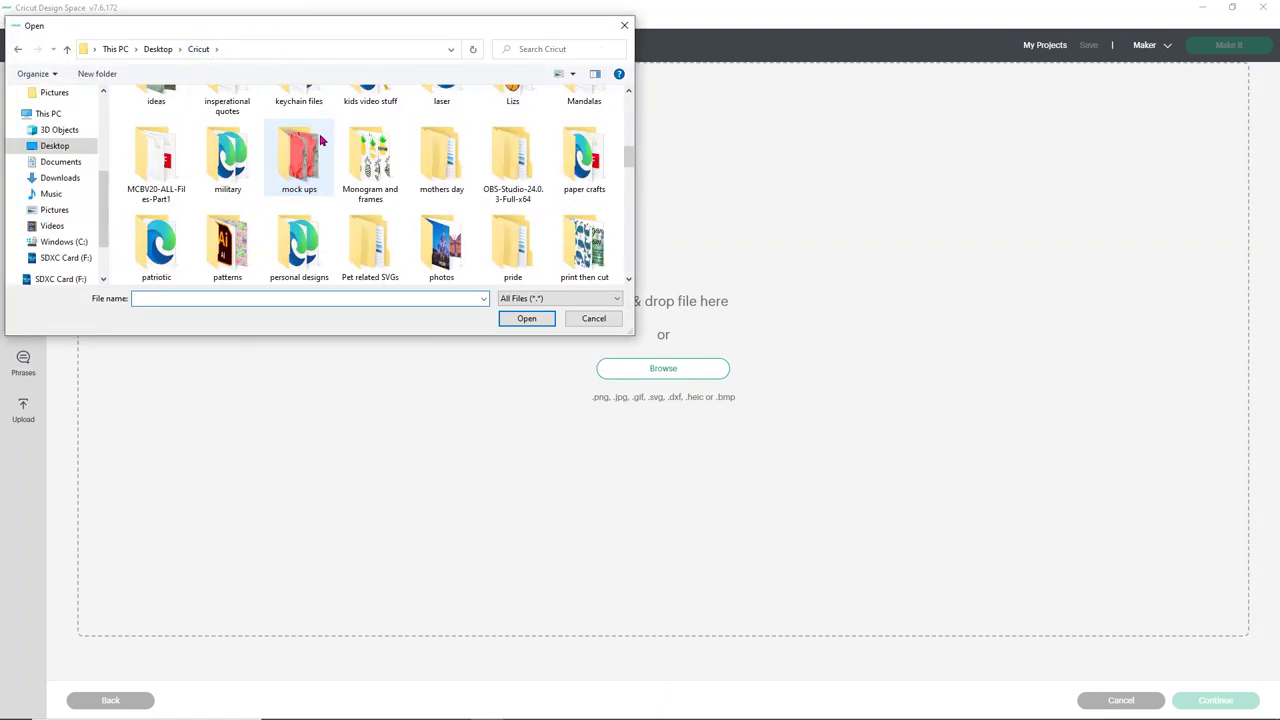
double_click(584, 158)
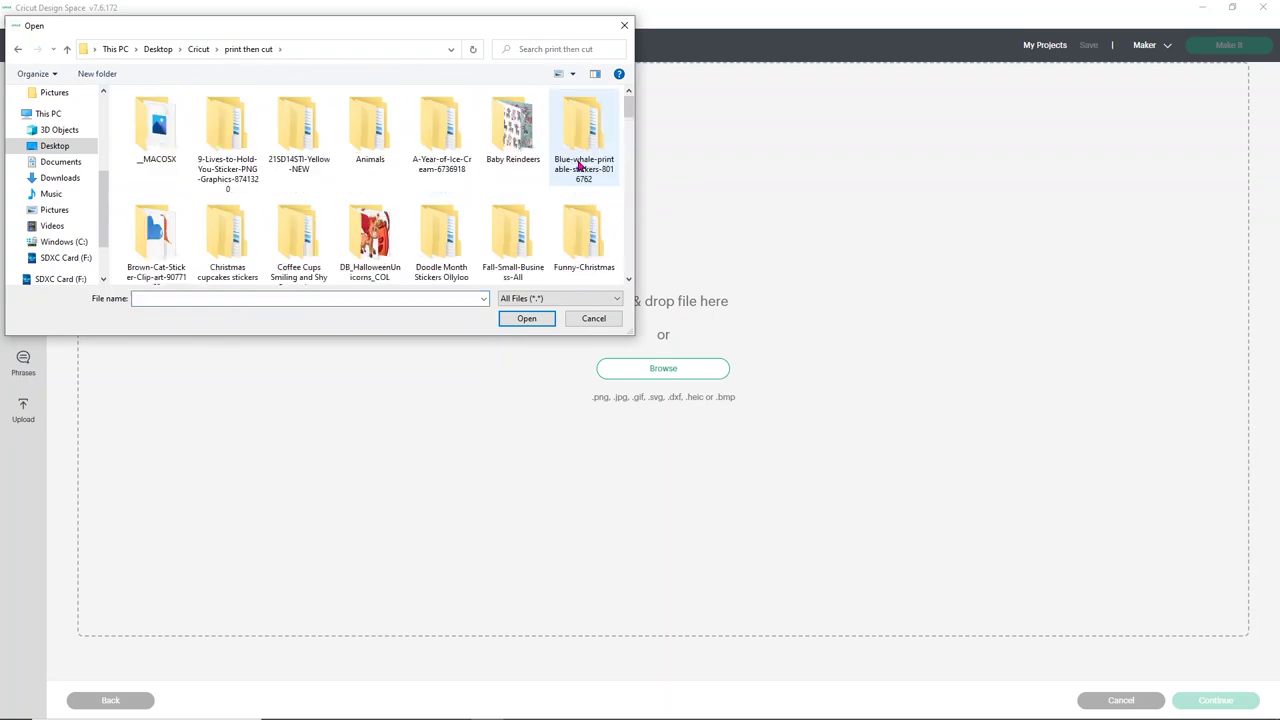
scroll(360, 160, down, 3)
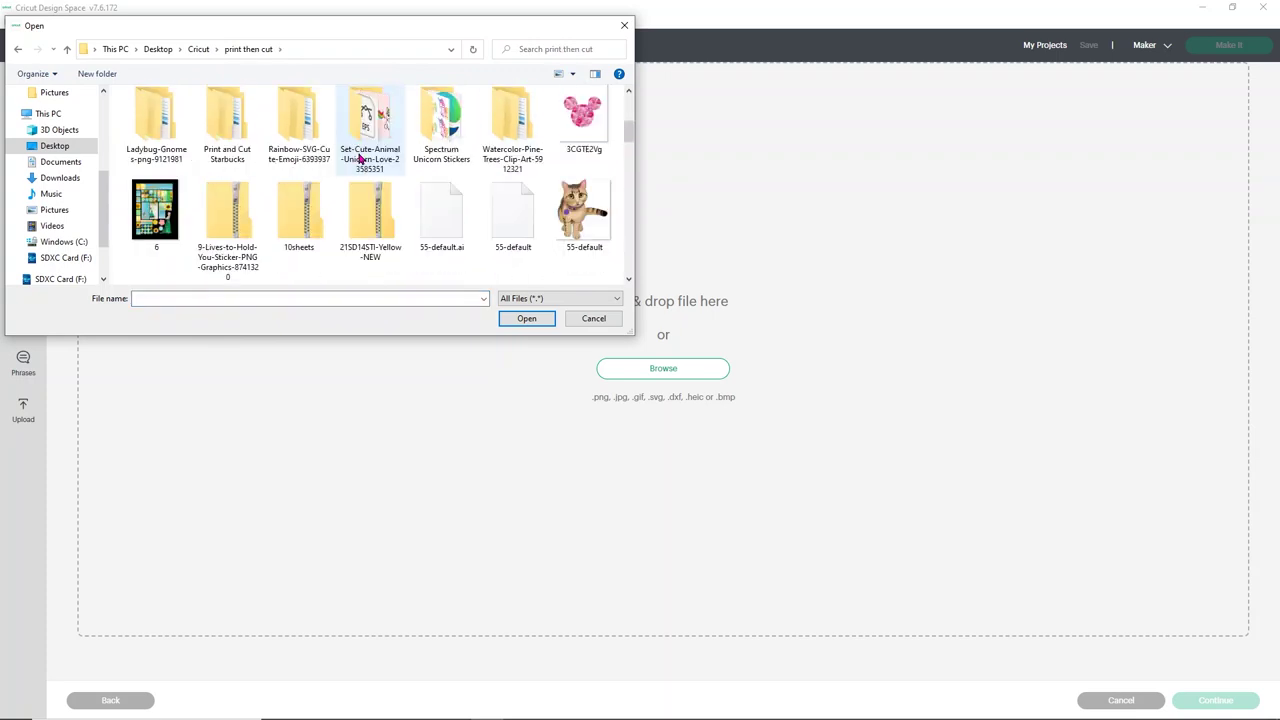
scroll(360, 160, down, 4)
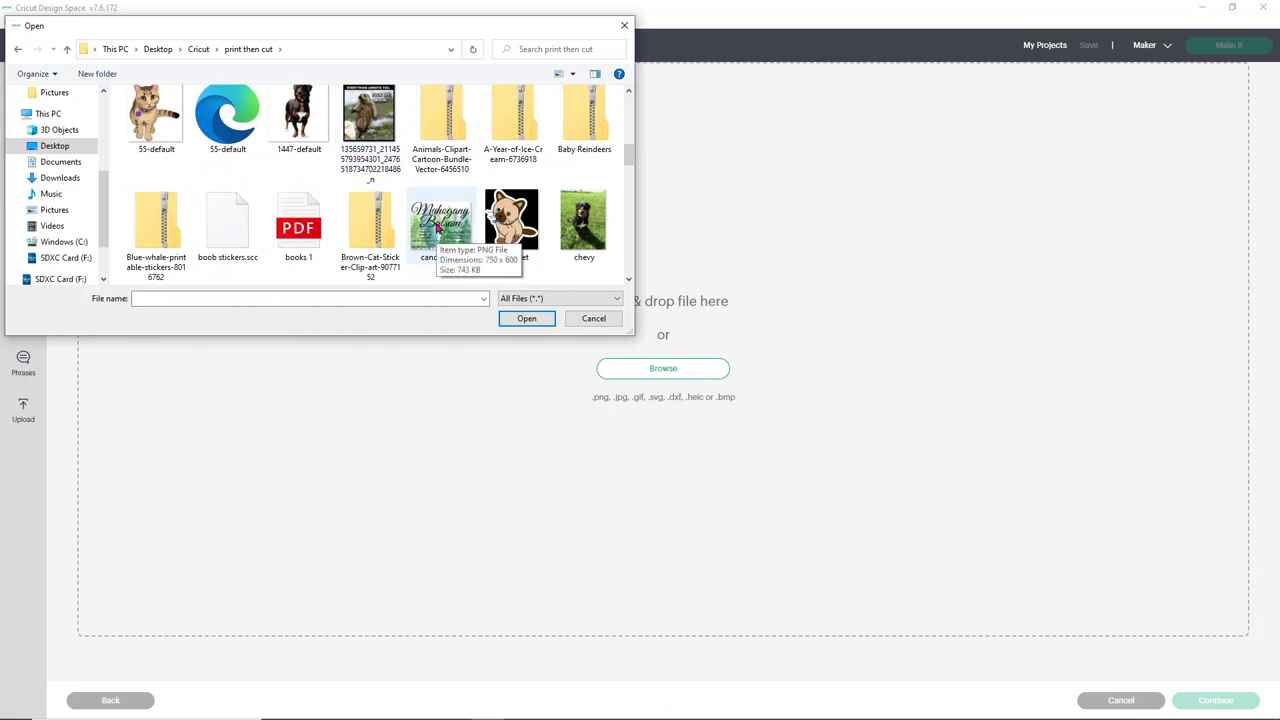
double_click(437, 228)
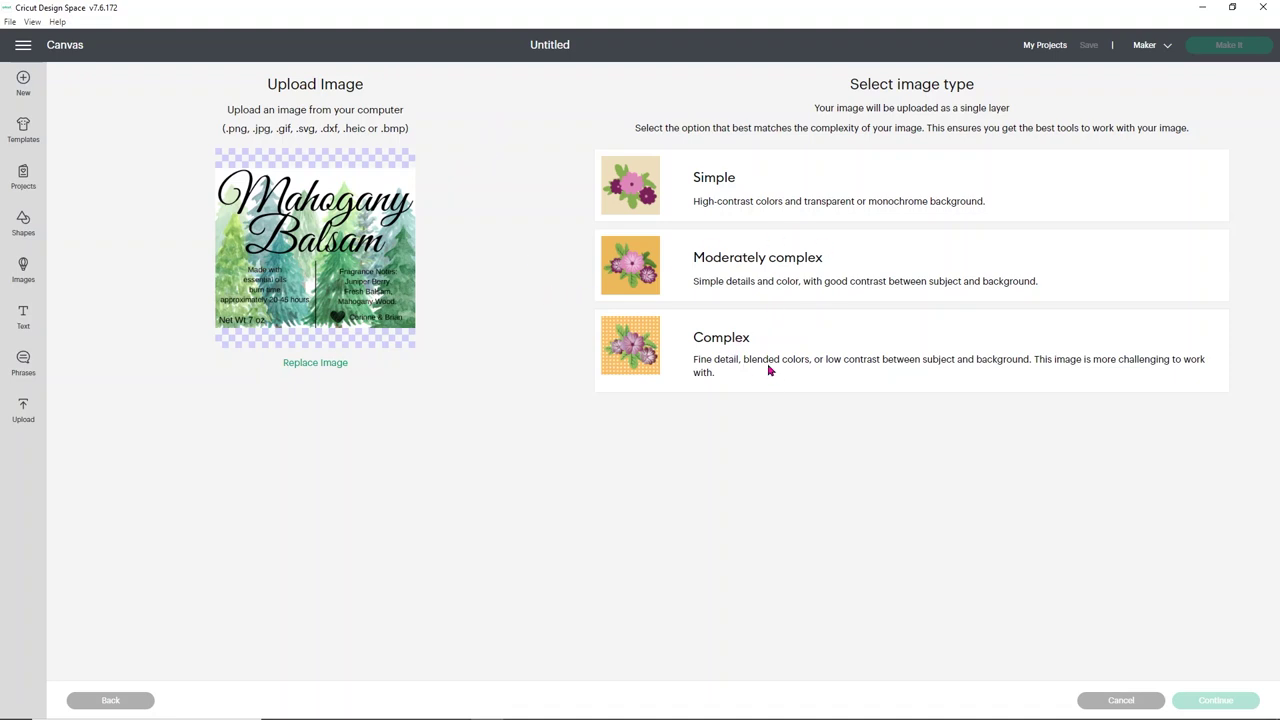
Step: Set the image type to Complex, keep the background, and upload the label as a Print Then Cut image
click(894, 375)
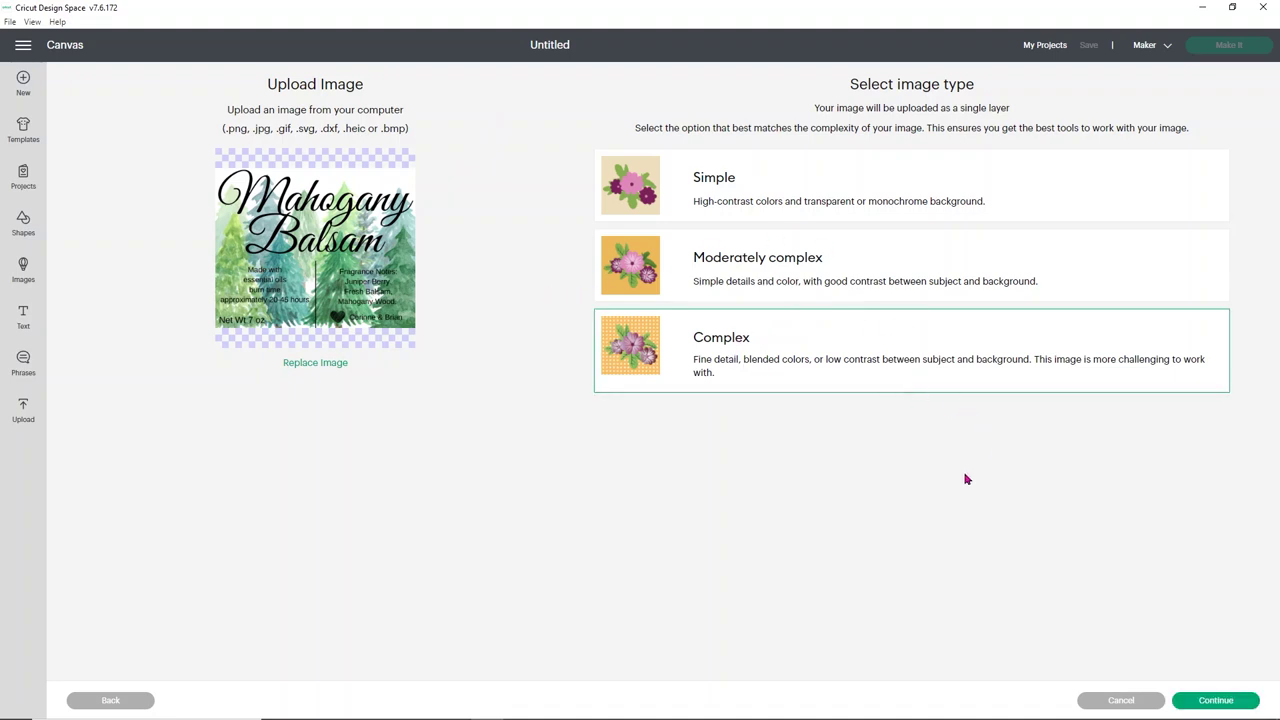
click(1200, 701)
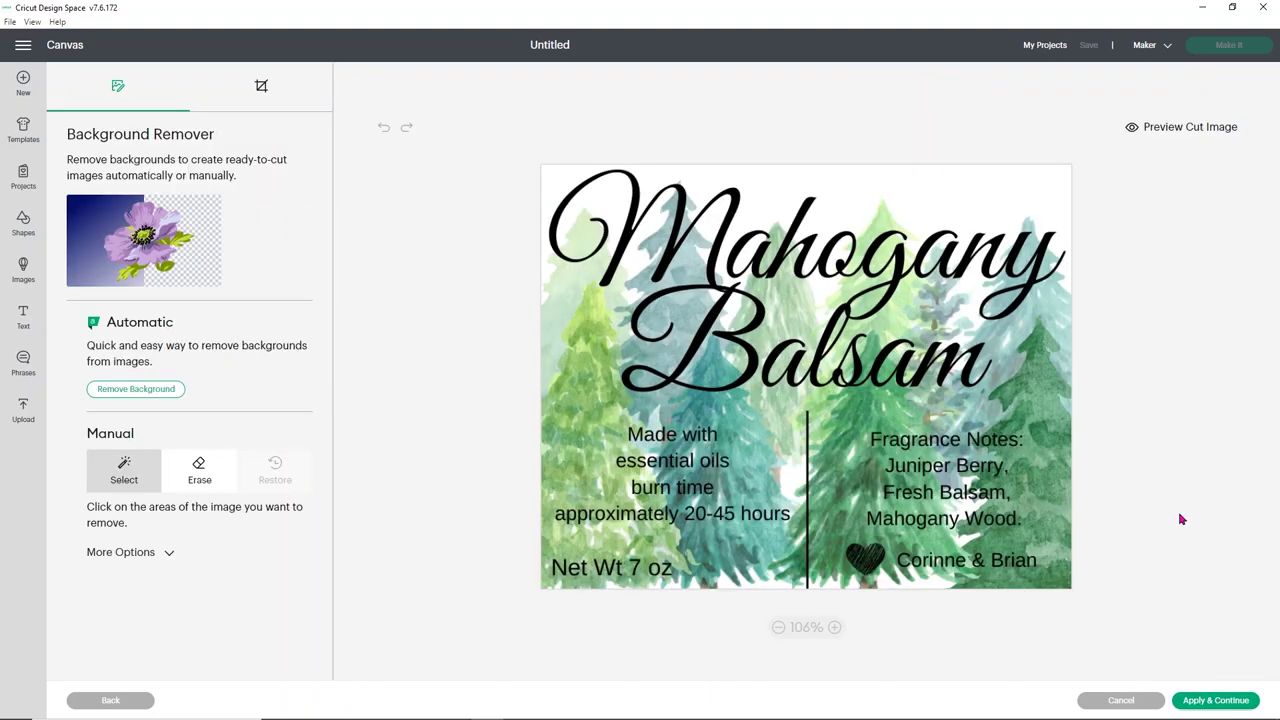
click(1200, 703)
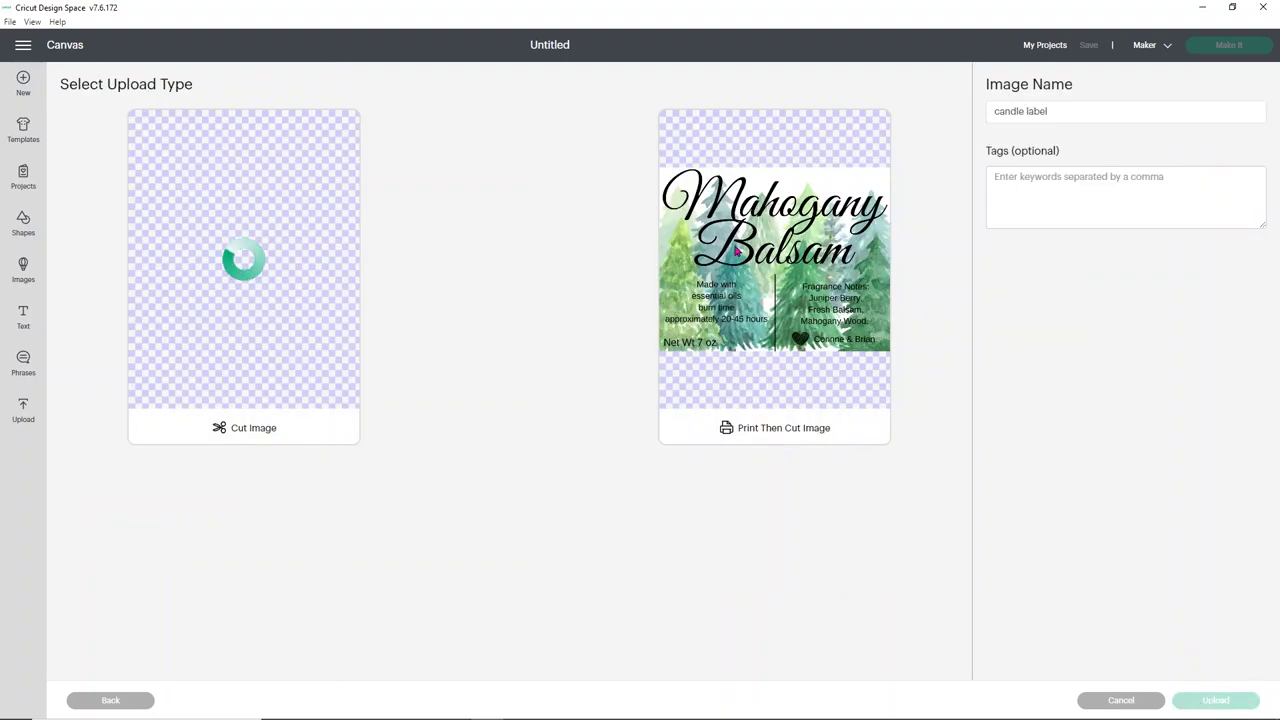
click(803, 229)
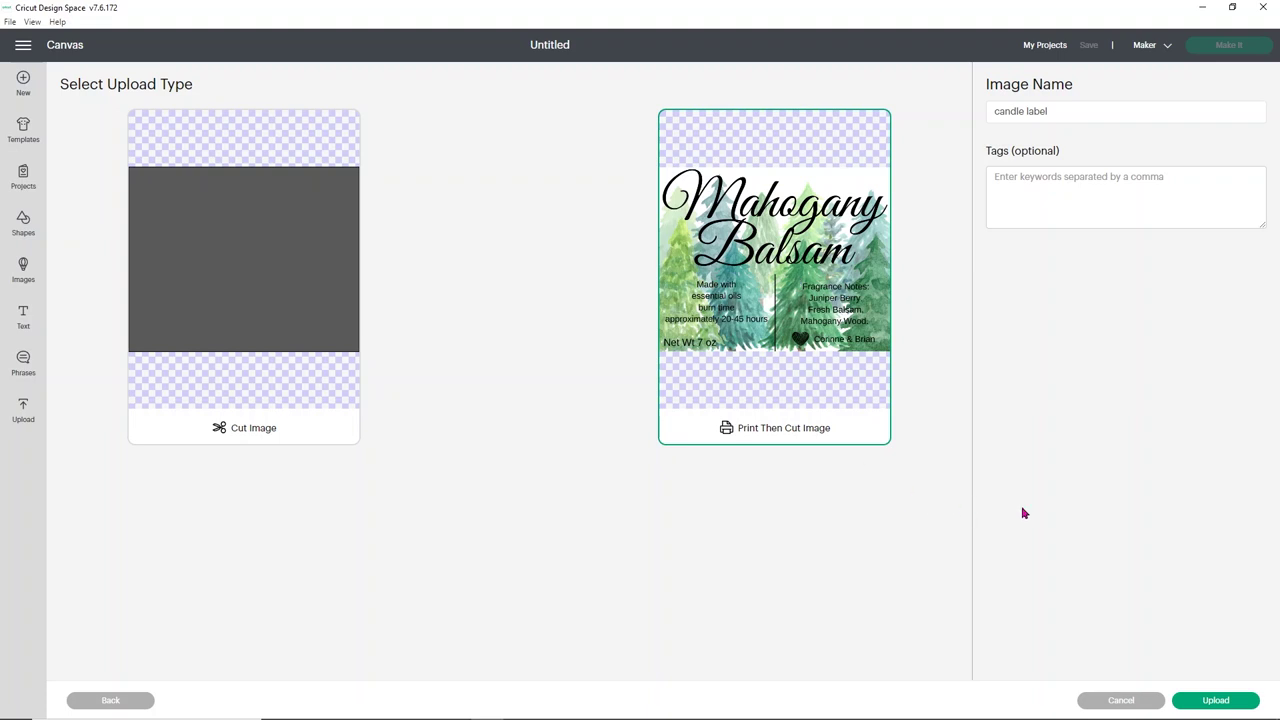
click(1214, 698)
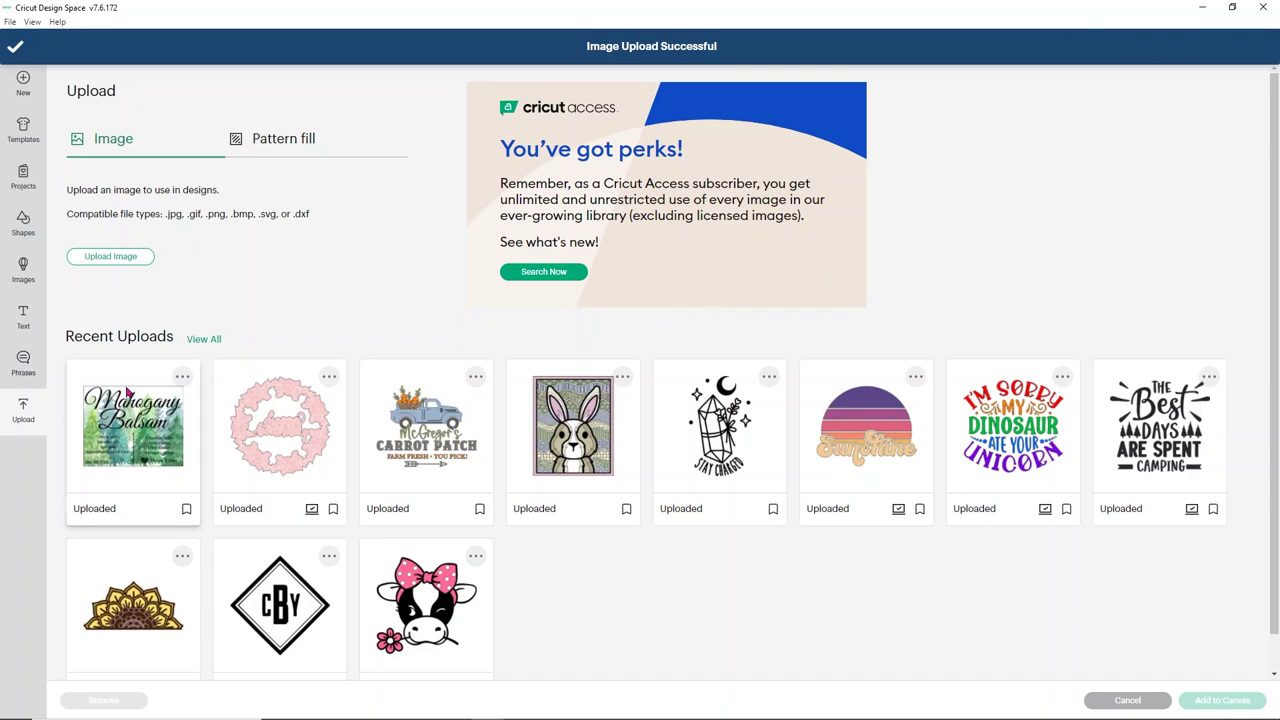
Step: Add the uploaded Mahogany Balsam label to the canvas and move it away from the canvas's upper-left corner
click(129, 401)
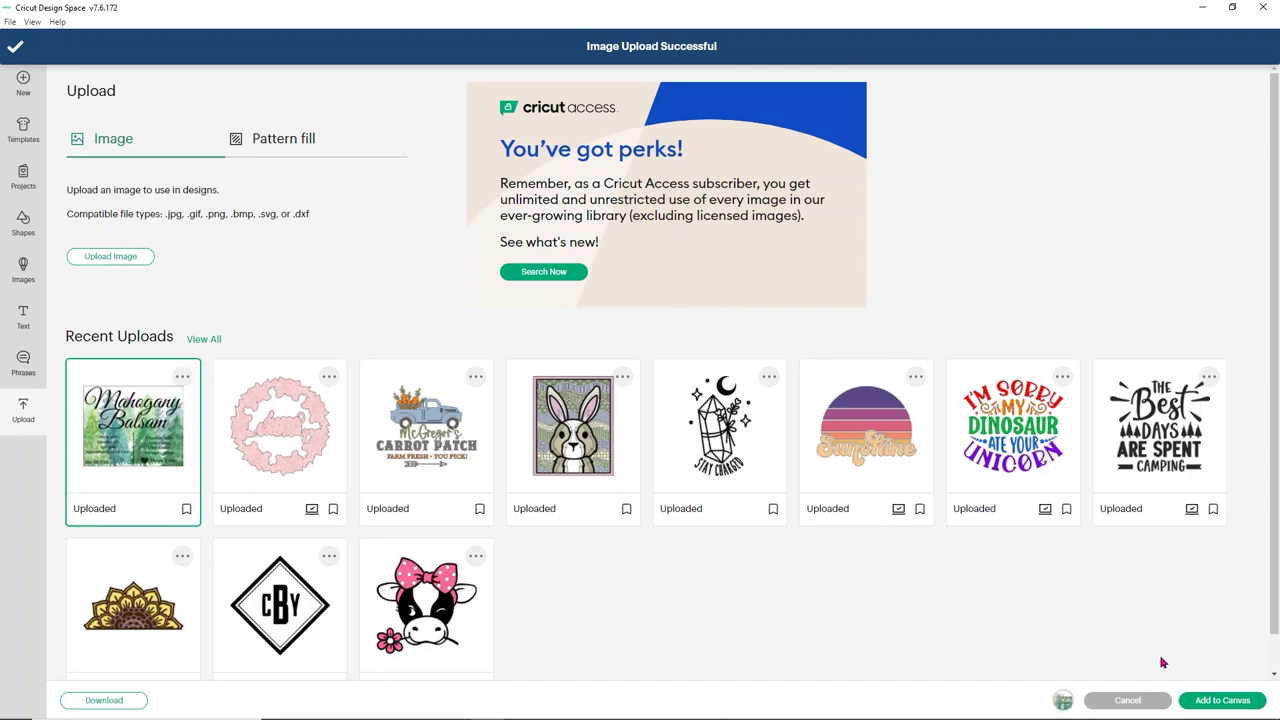
click(1205, 703)
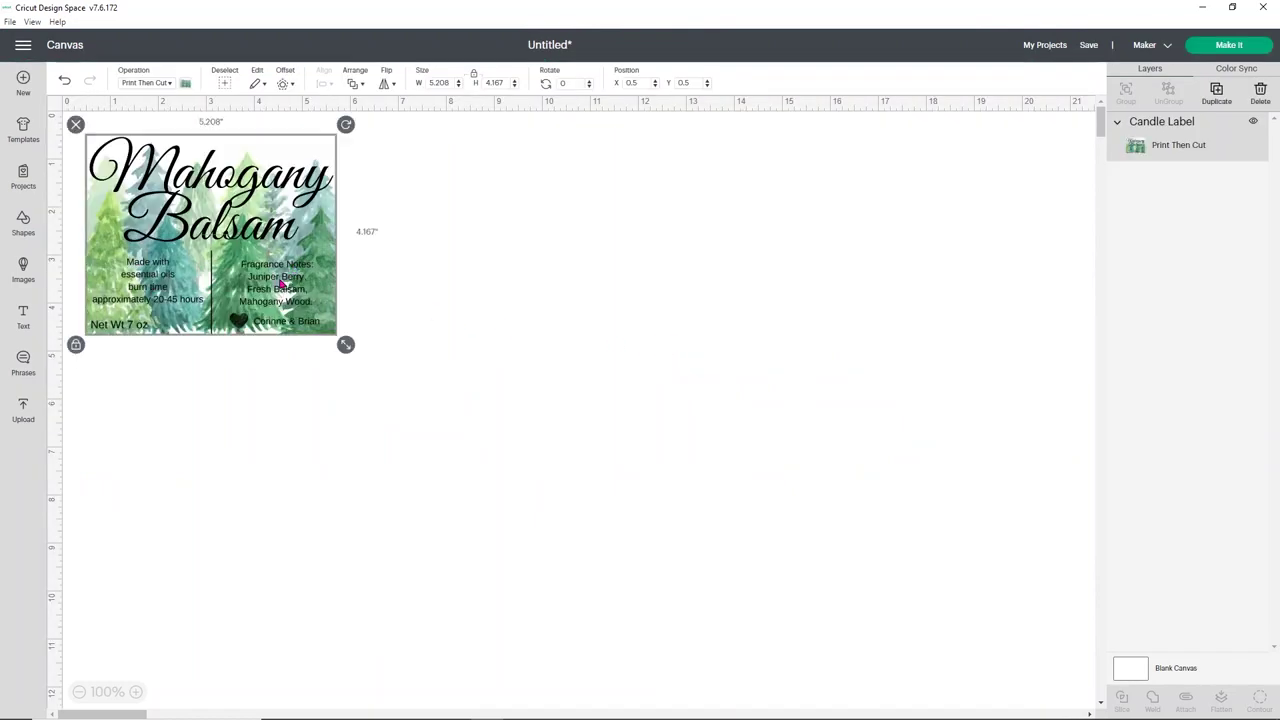
drag(257, 245, 391, 352)
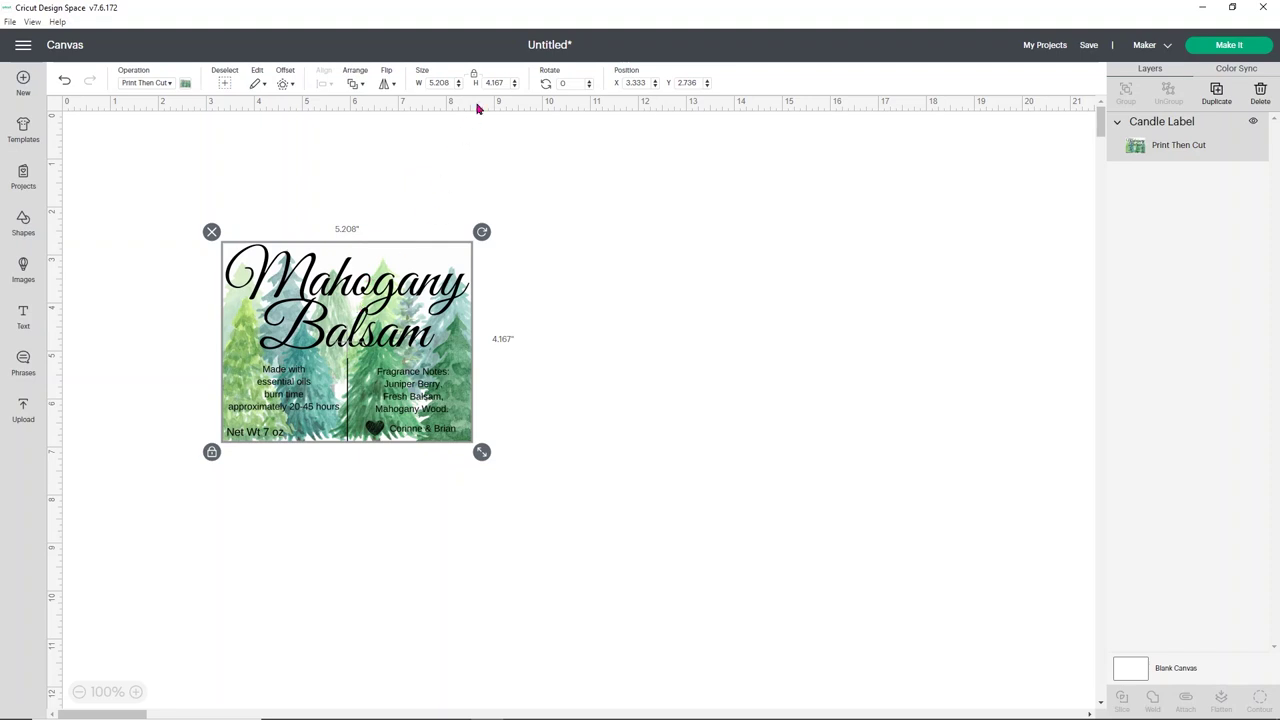
Step: Set the candle label's width to 2.5 inches with the proportions locked
click(445, 83)
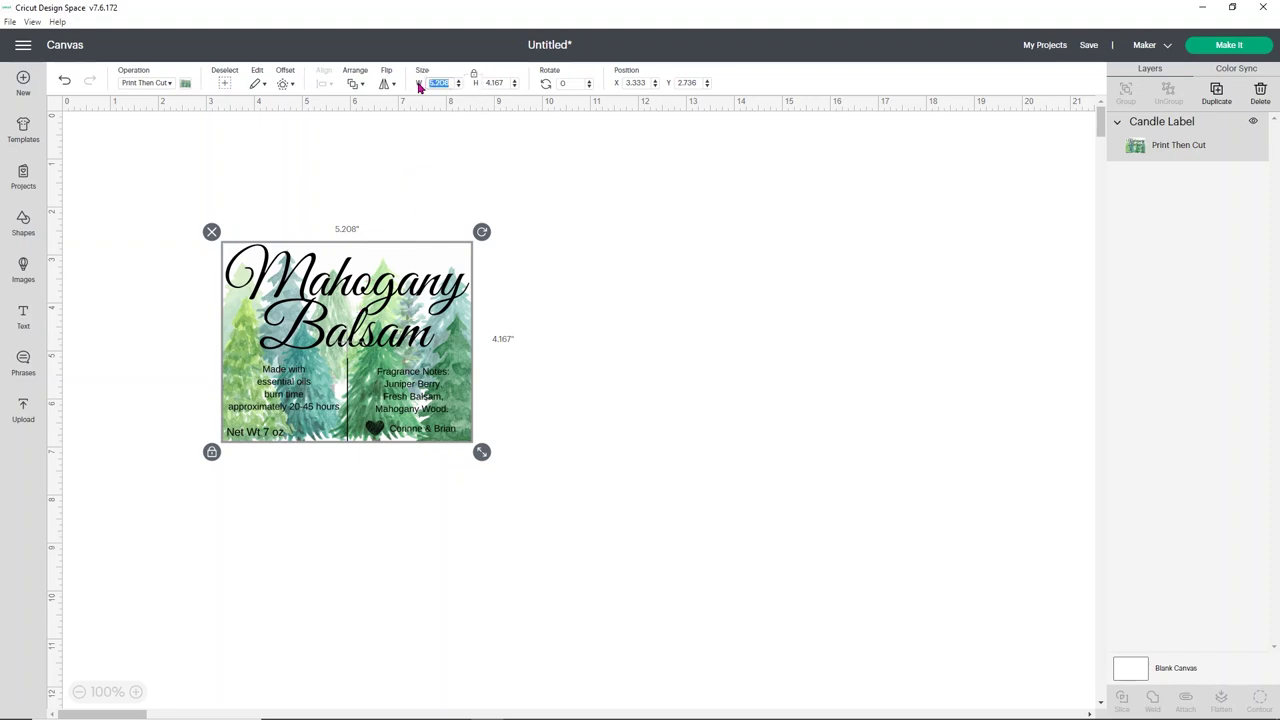
text(2.5)
key(Return)
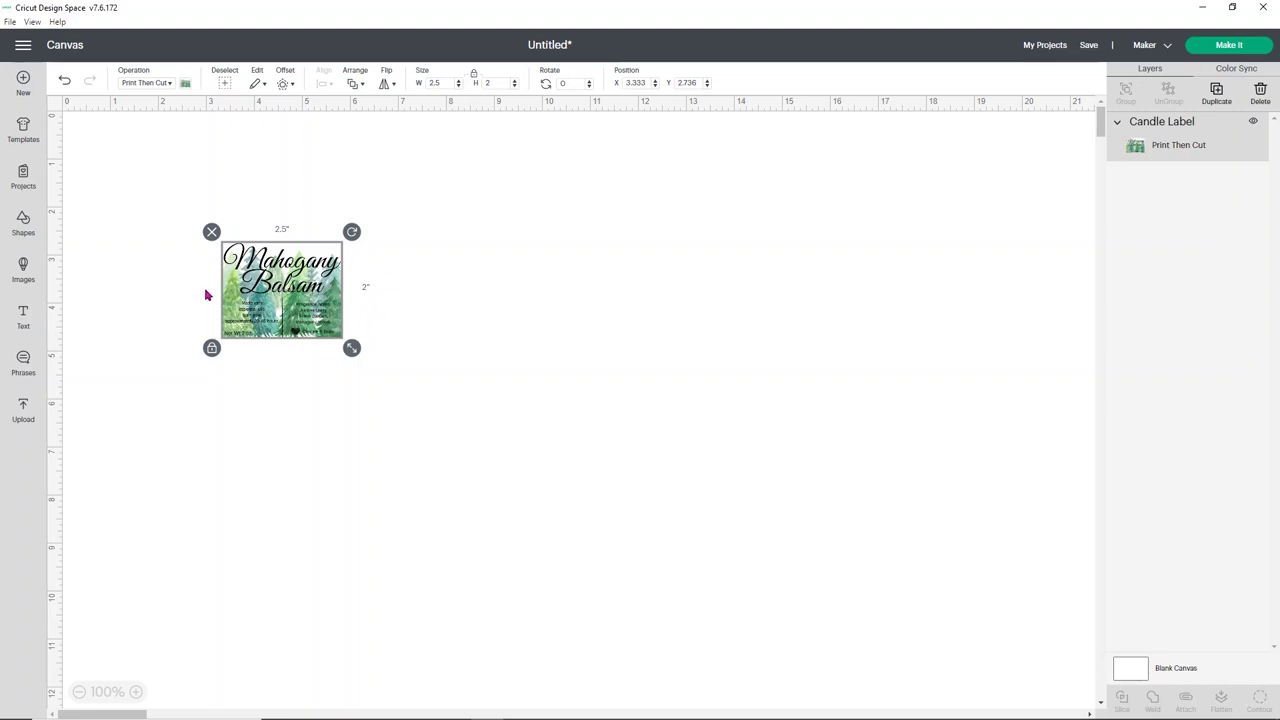
Step: Add a square shape to the canvas and place it beside the candle label
click(29, 229)
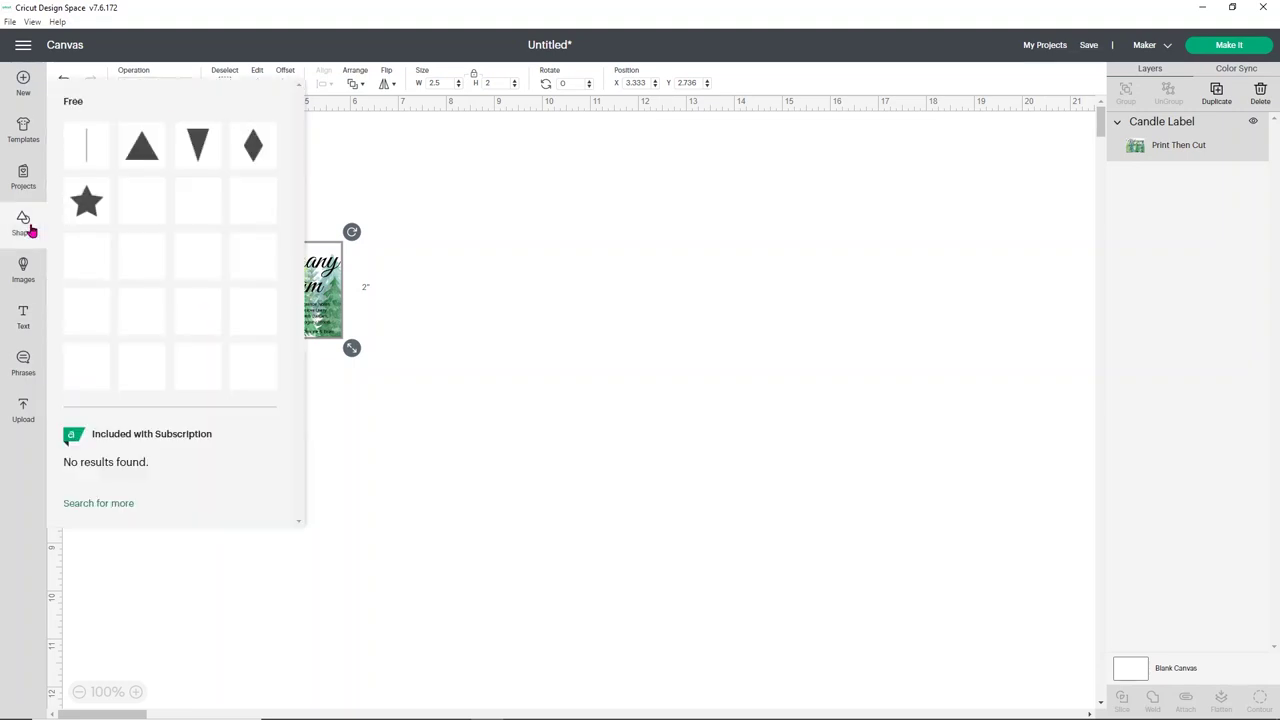
click(88, 371)
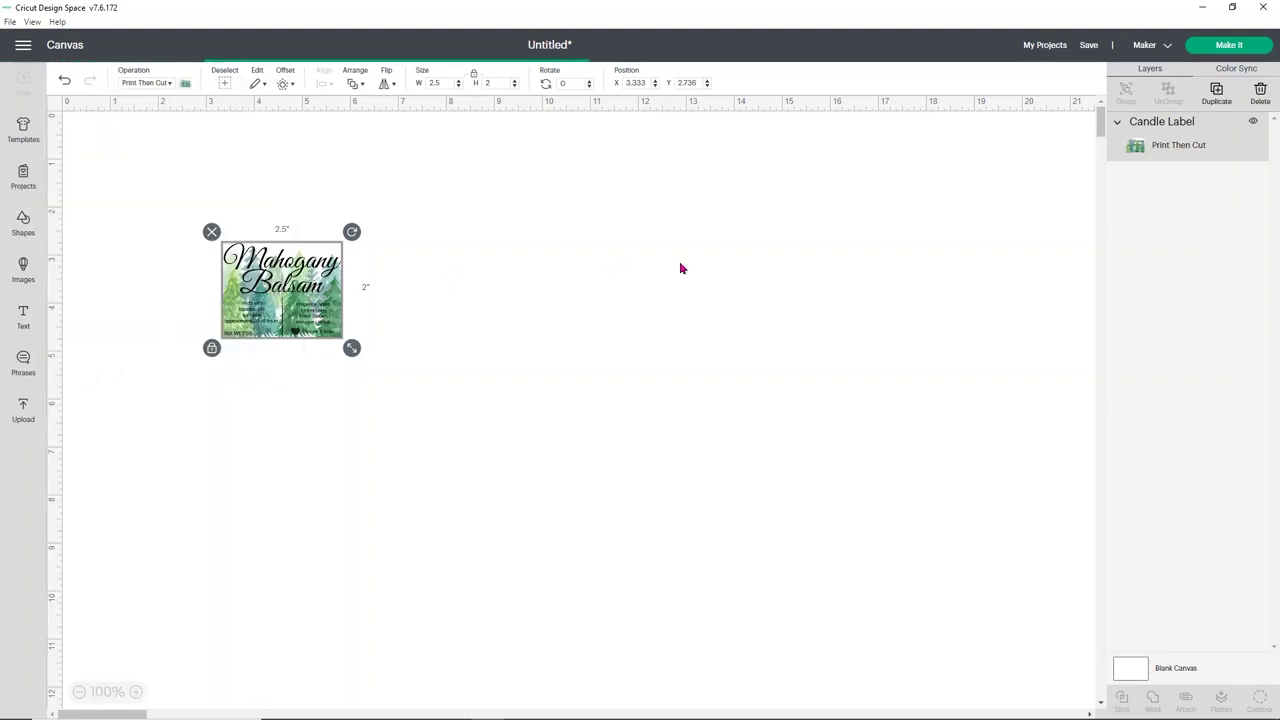
drag(175, 182, 496, 249)
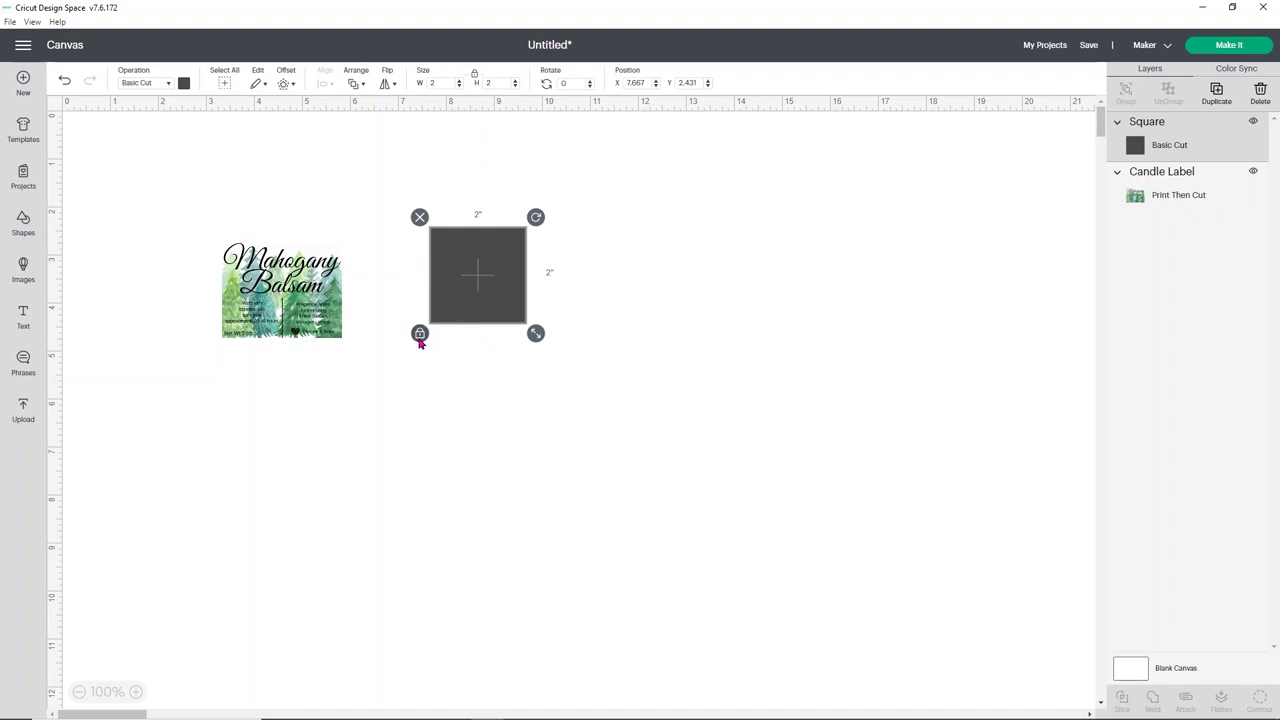
Step: Unlock the square's proportions and set its size to 6.75 inches wide by 9.25 inches high
click(419, 335)
click(437, 83)
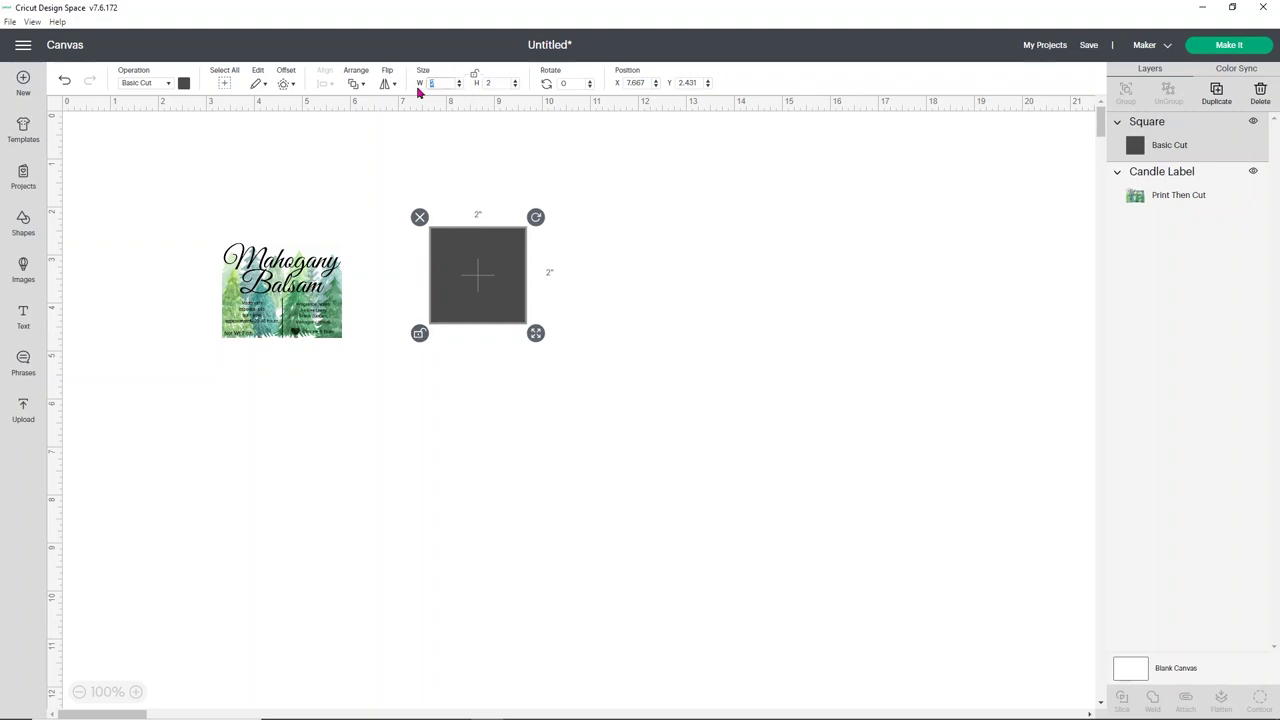
key(Tab)
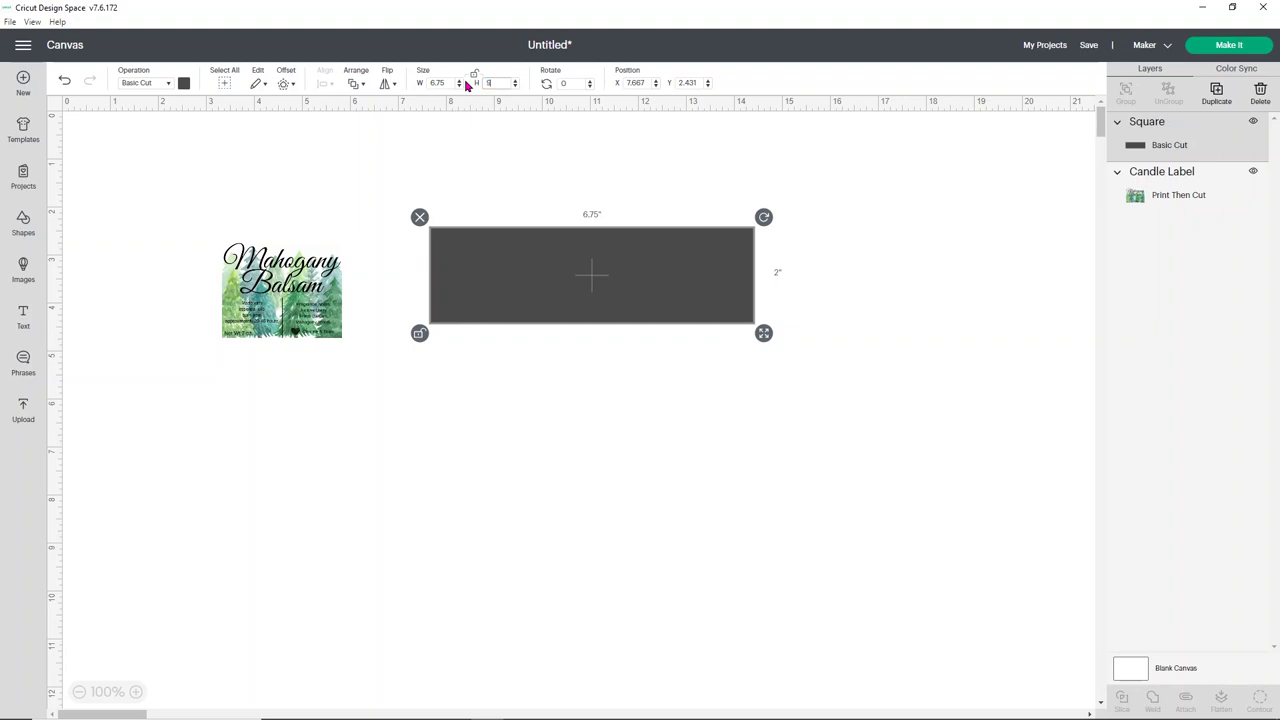
text(9.25)
key(Return)
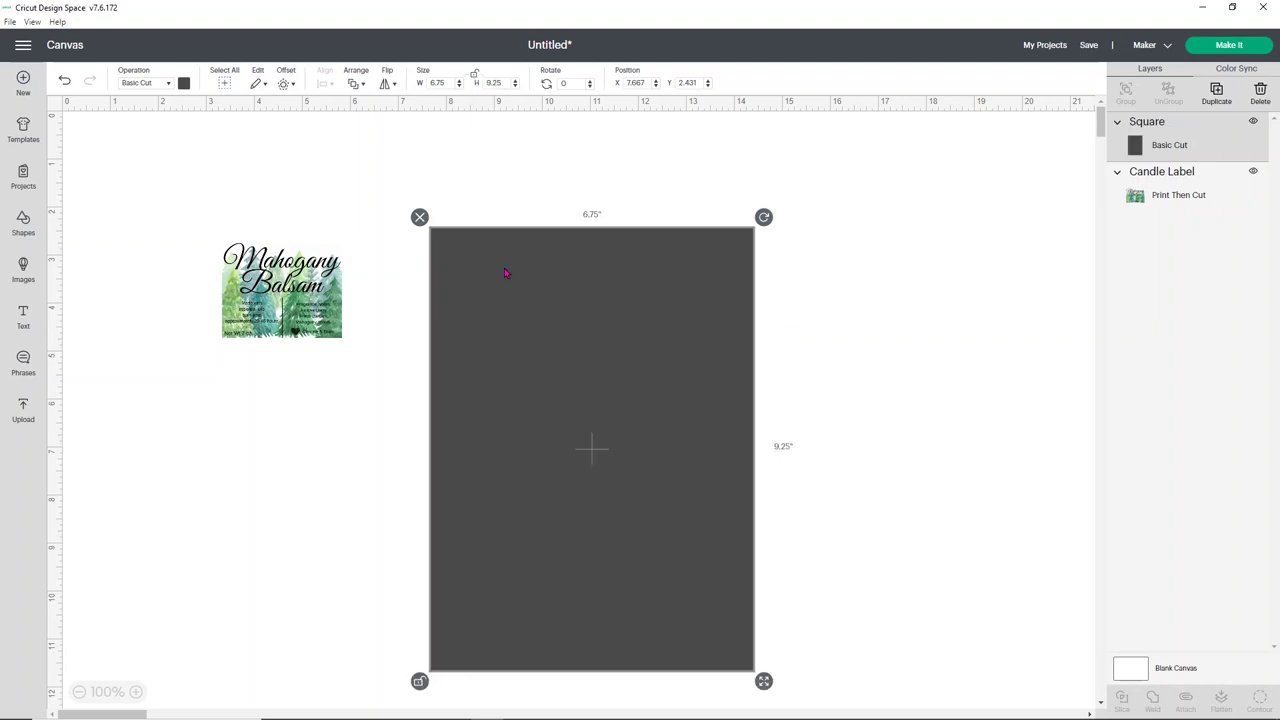
Step: Send the large rectangle behind the candle label and fit the label into the rectangle's upper-left corner
right_click(514, 299)
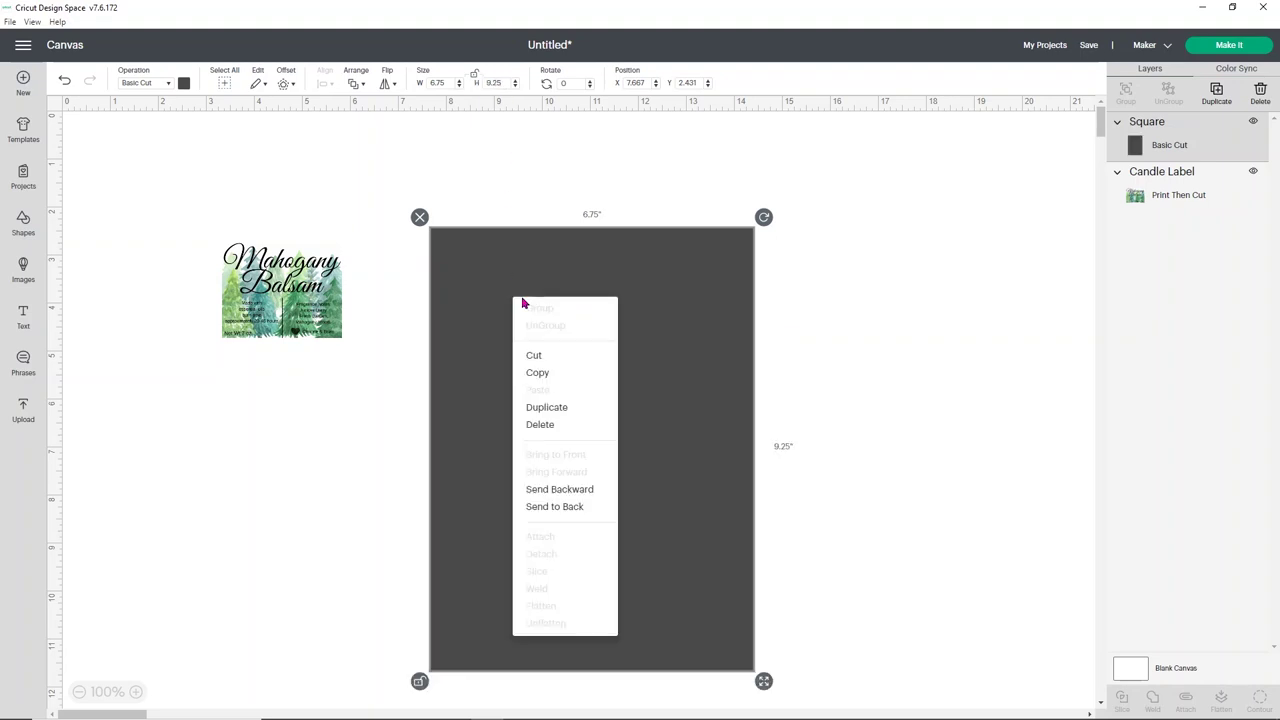
click(570, 489)
drag(648, 332, 407, 264)
drag(316, 294, 284, 213)
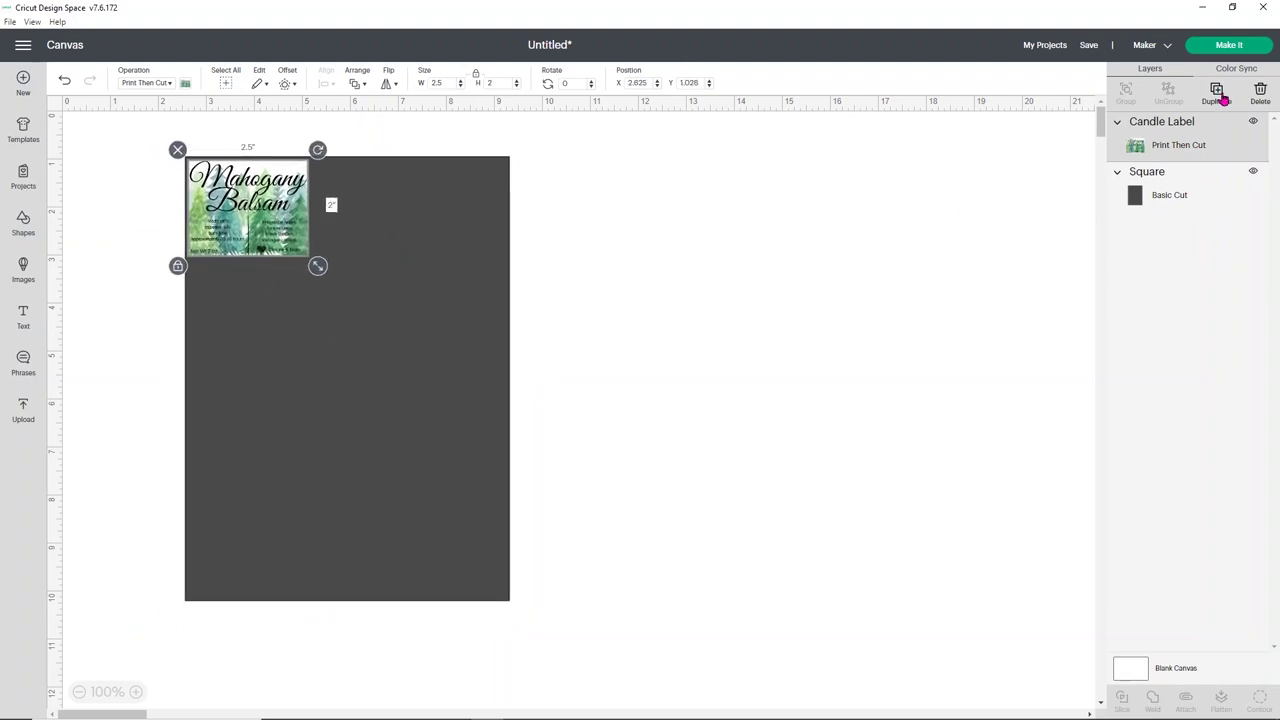
Step: Duplicate the candle label three times and arrange the four labels in a two-by-two grid on the rectangle
key(ctrl+d)
drag(270, 208, 254, 307)
key(ctrl+d)
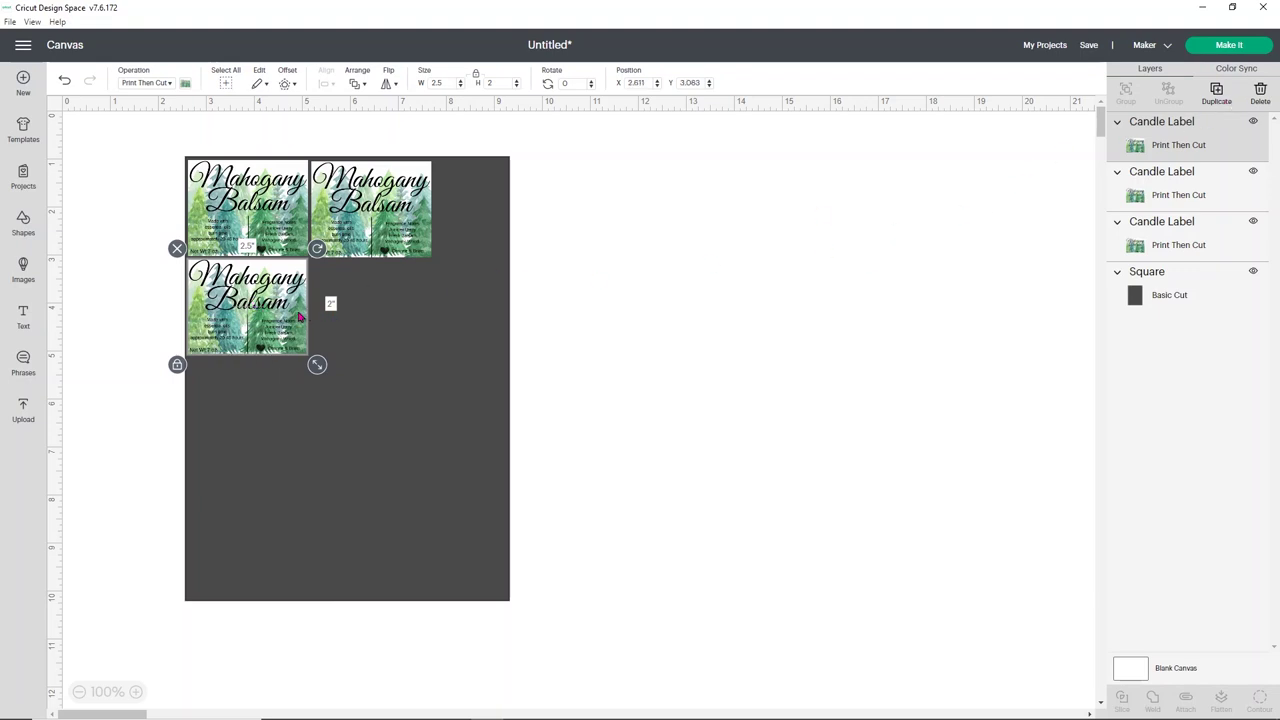
key(ctrl+d)
drag(268, 314, 377, 302)
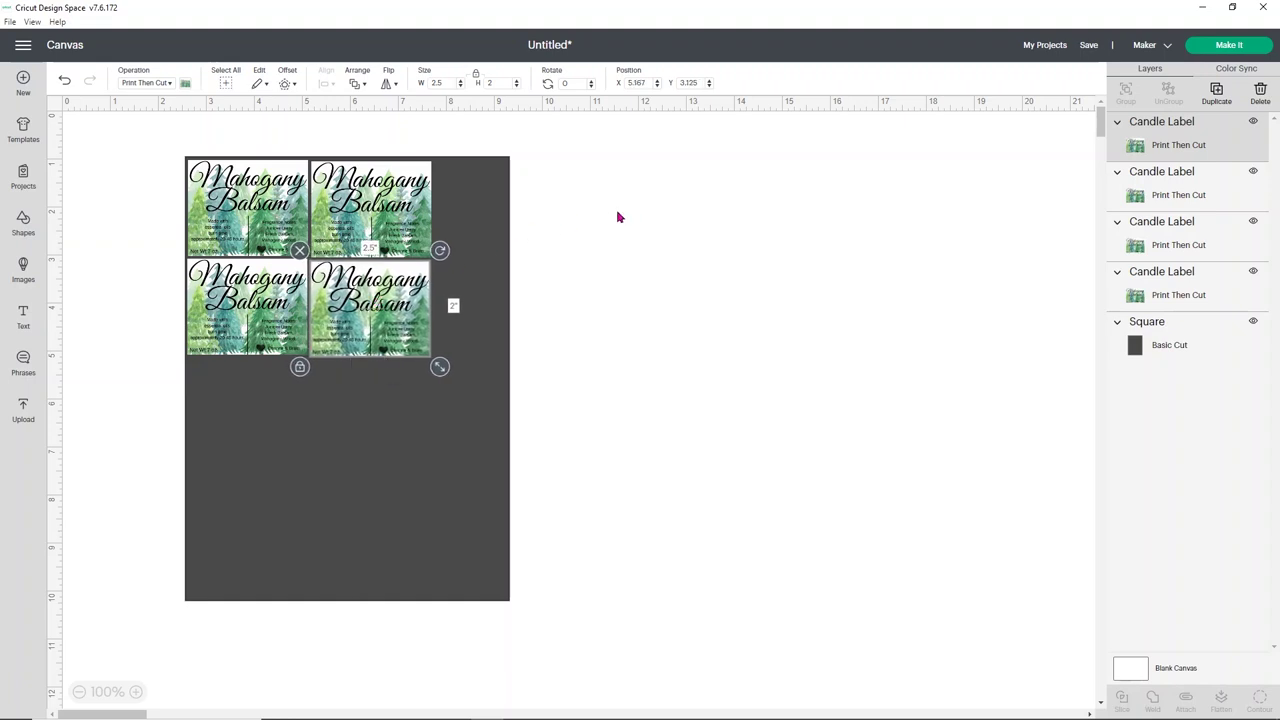
Step: Align the top edges of the two candle labels in the first row
click(284, 202)
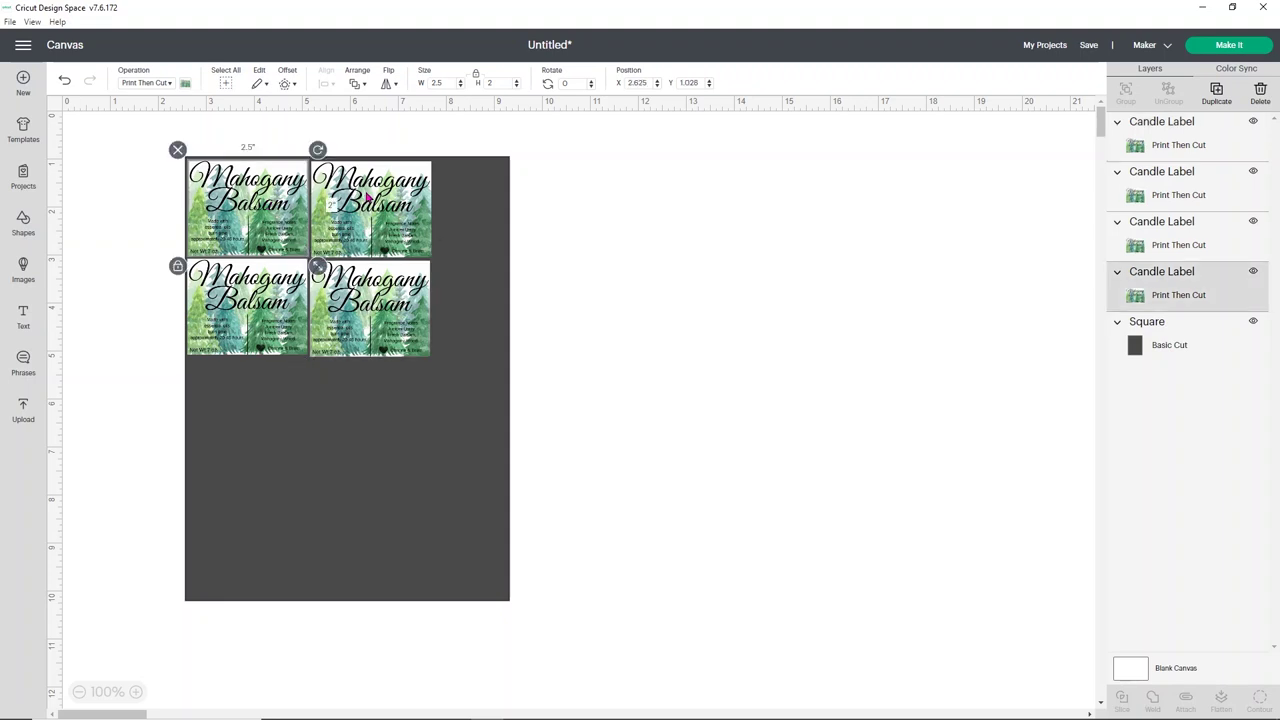
shift+click(367, 197)
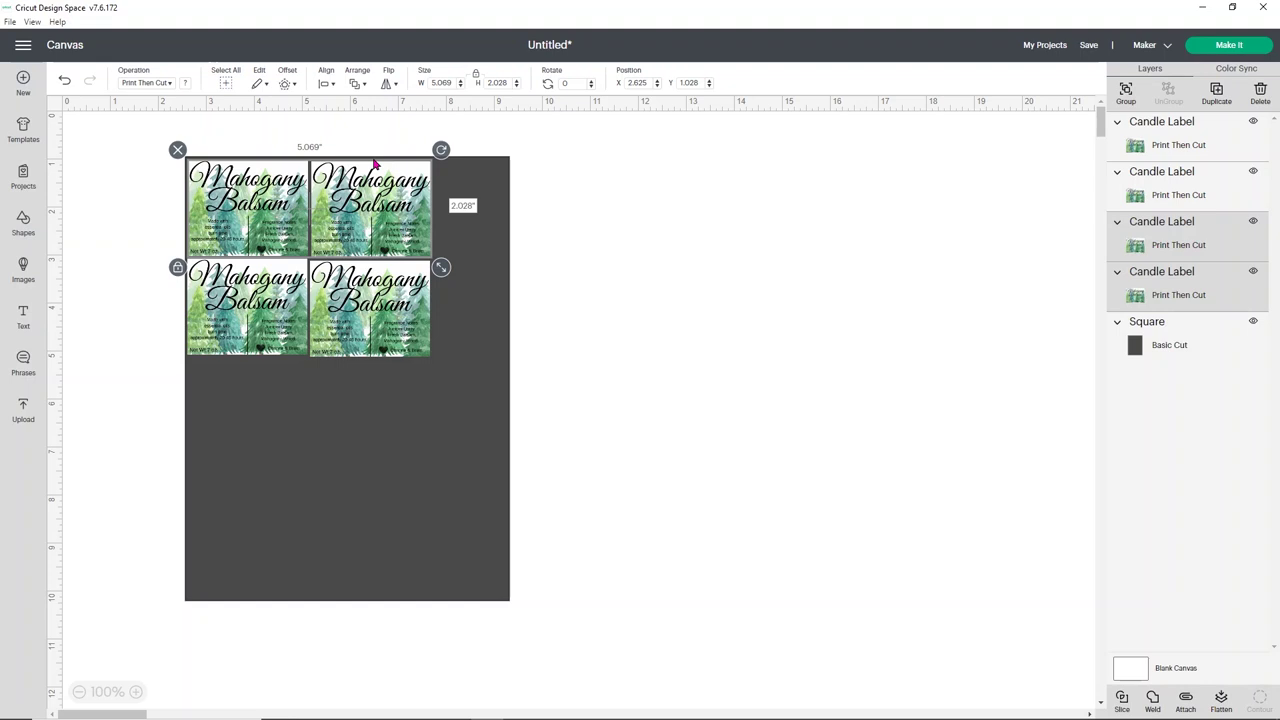
click(324, 85)
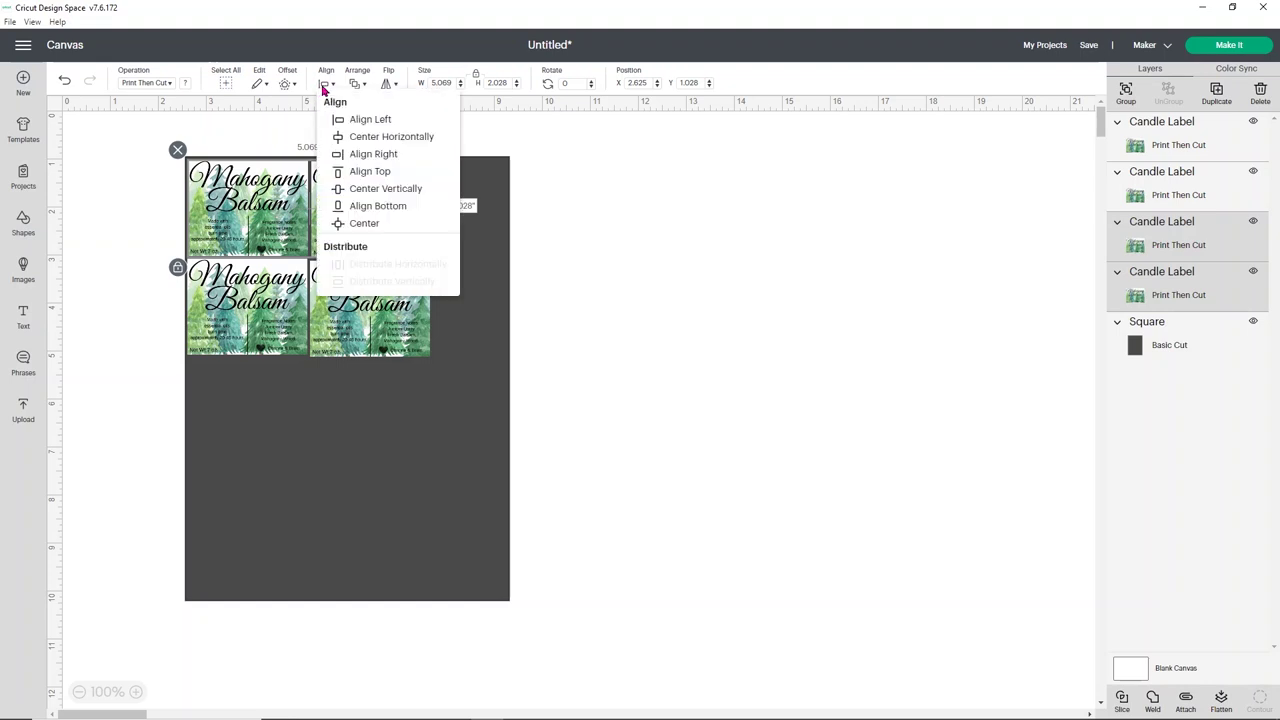
click(368, 171)
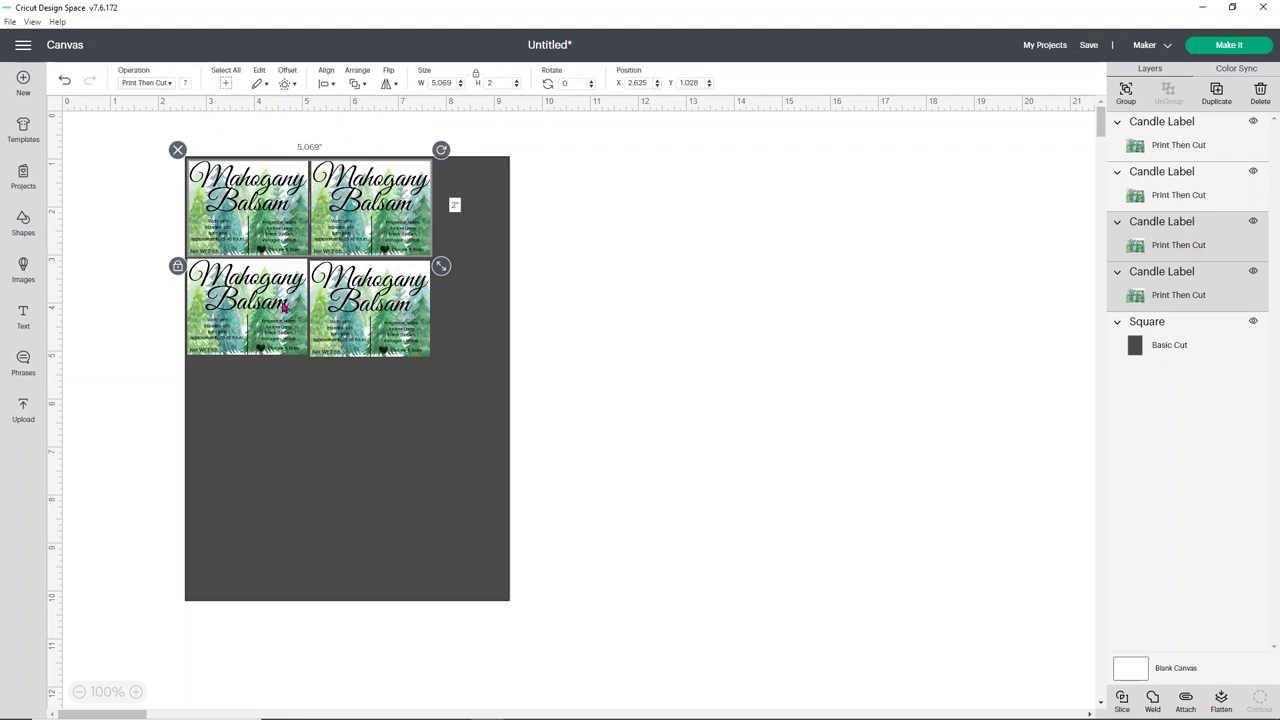
Step: Align the top edges of the two candle labels in the second row
click(300, 310)
shift+click(333, 310)
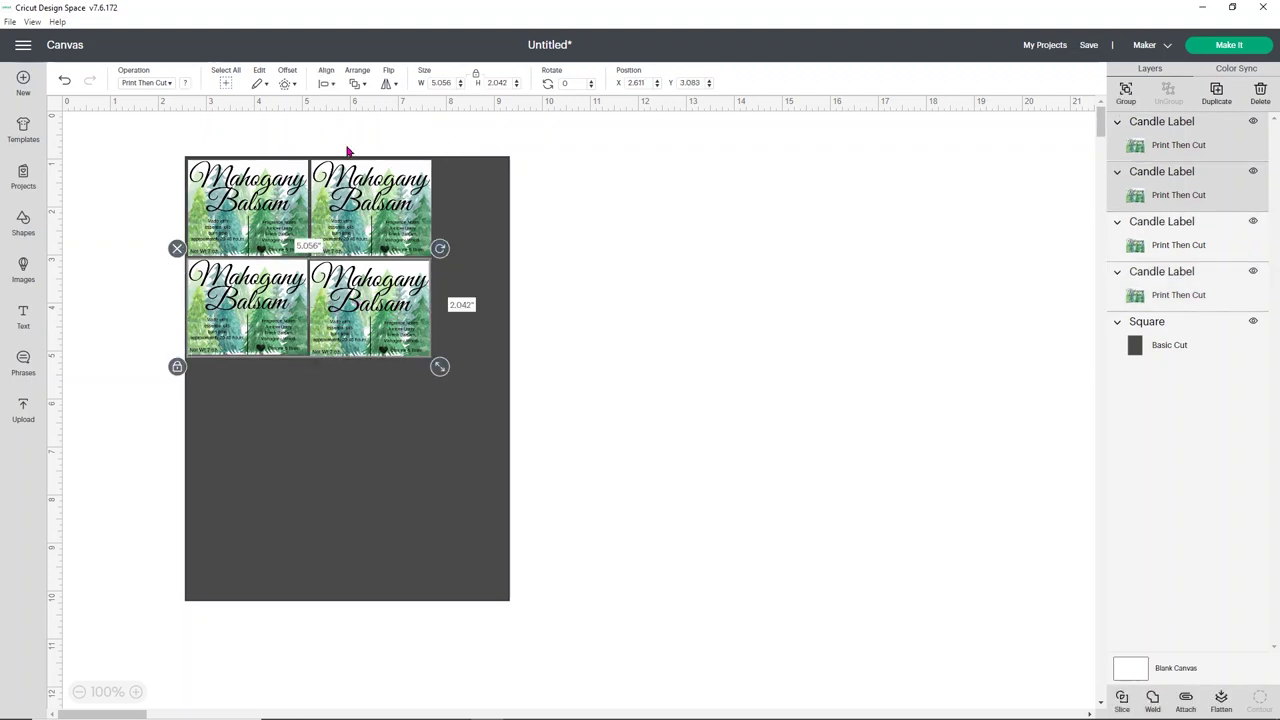
click(326, 83)
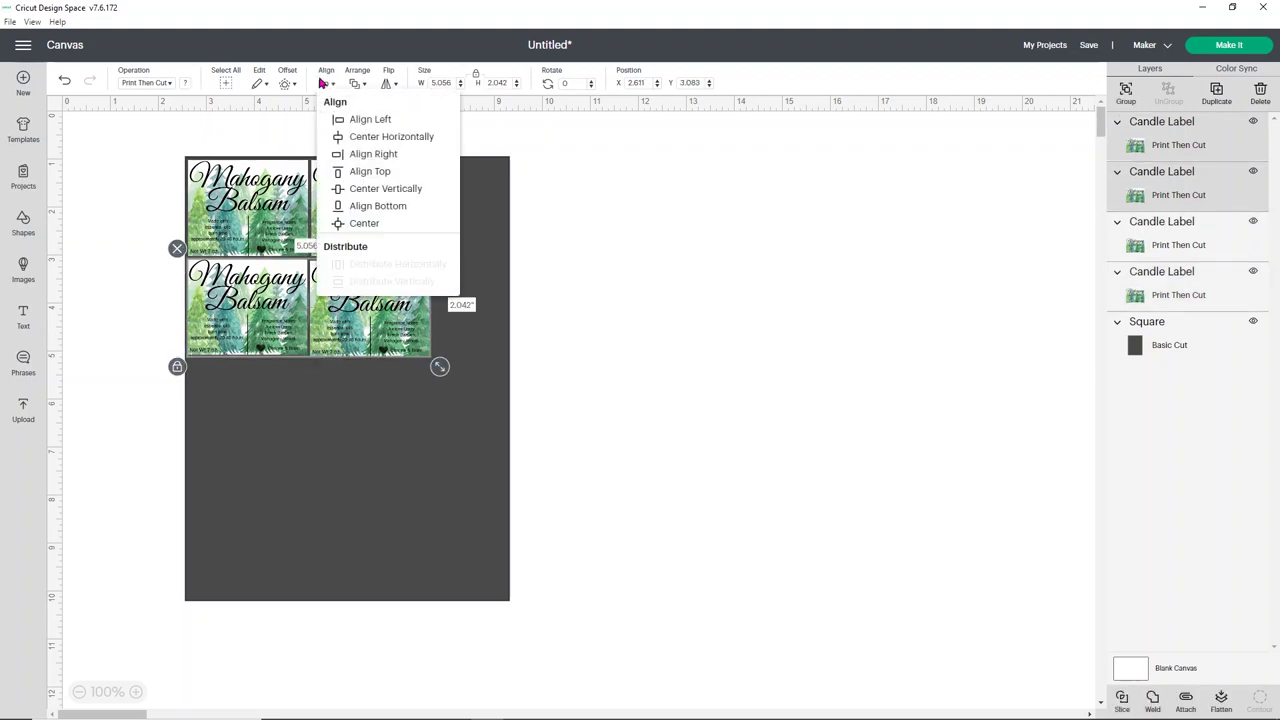
click(356, 171)
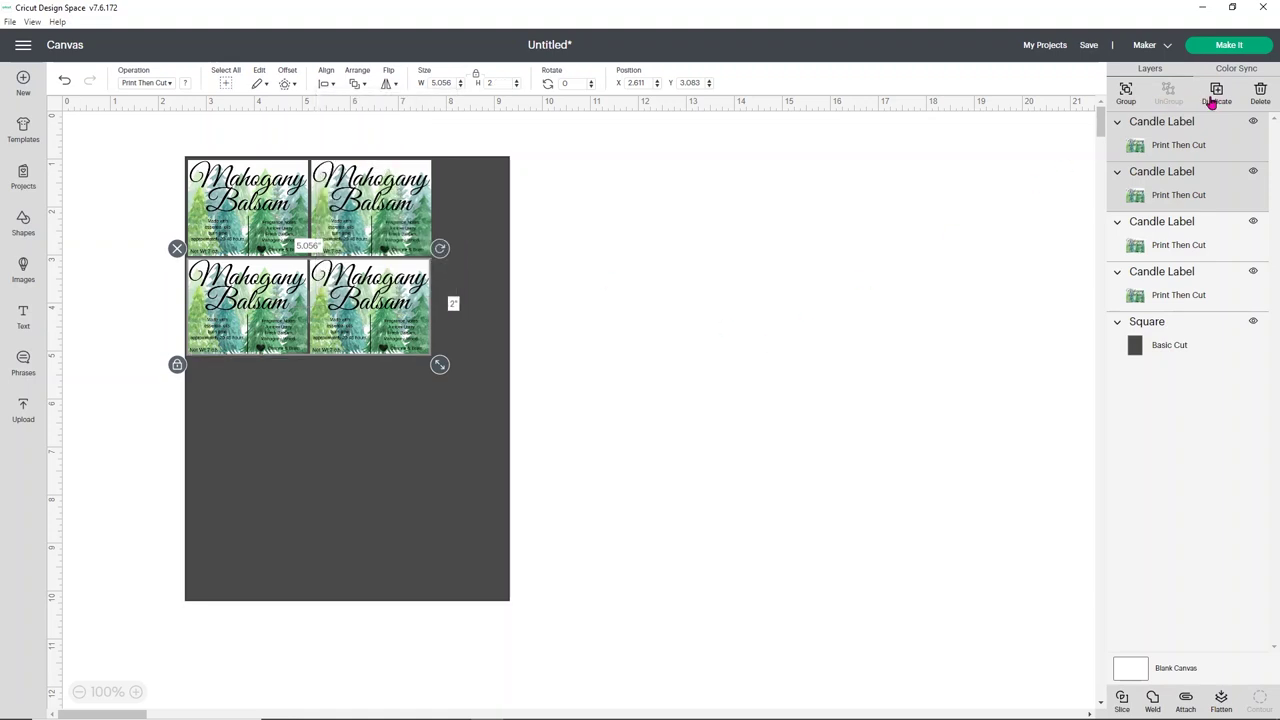
Step: Duplicate the second-row pair of labels twice to build a third and fourth row below it on the rectangle
key(ctrl+d)
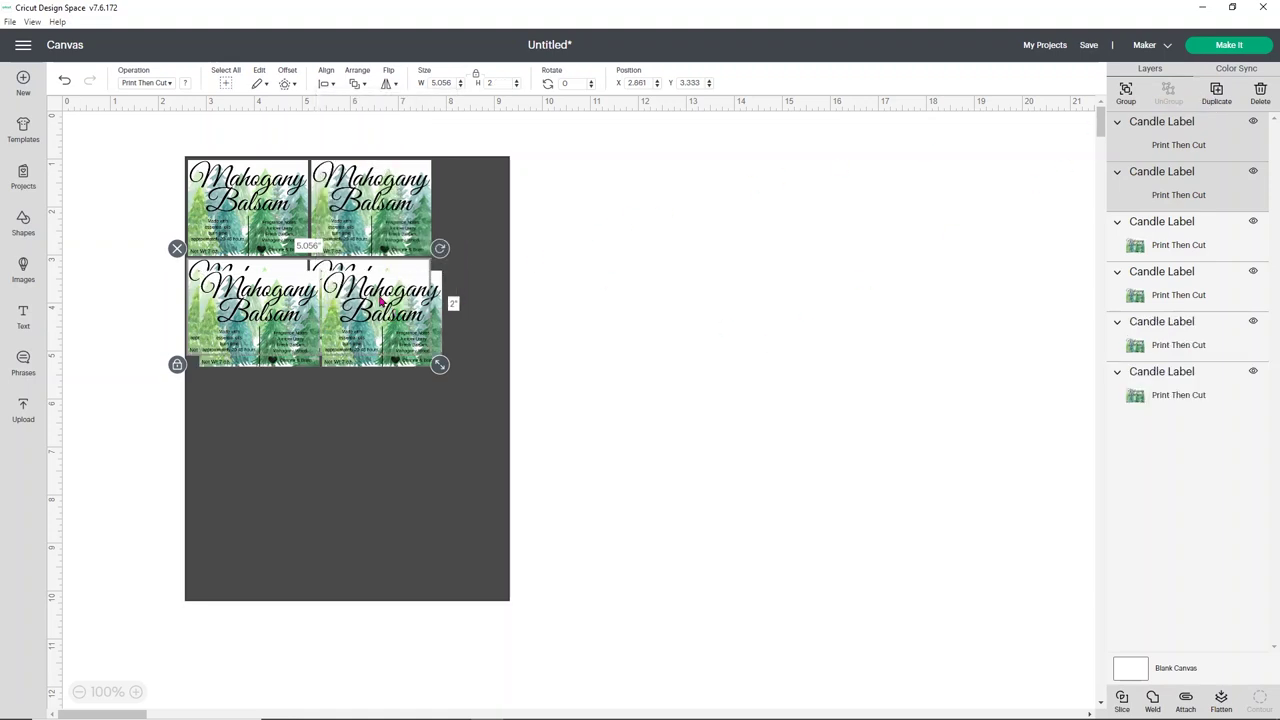
drag(373, 309, 372, 404)
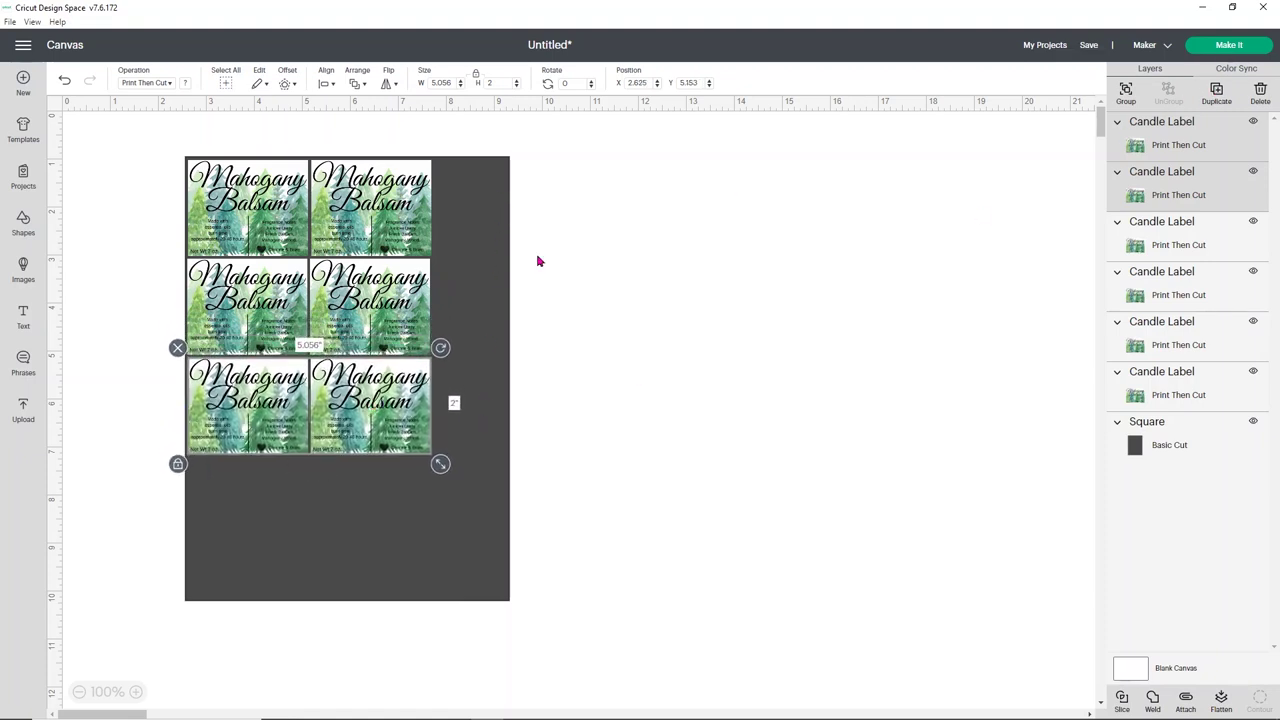
key(ctrl+d)
drag(408, 414, 395, 503)
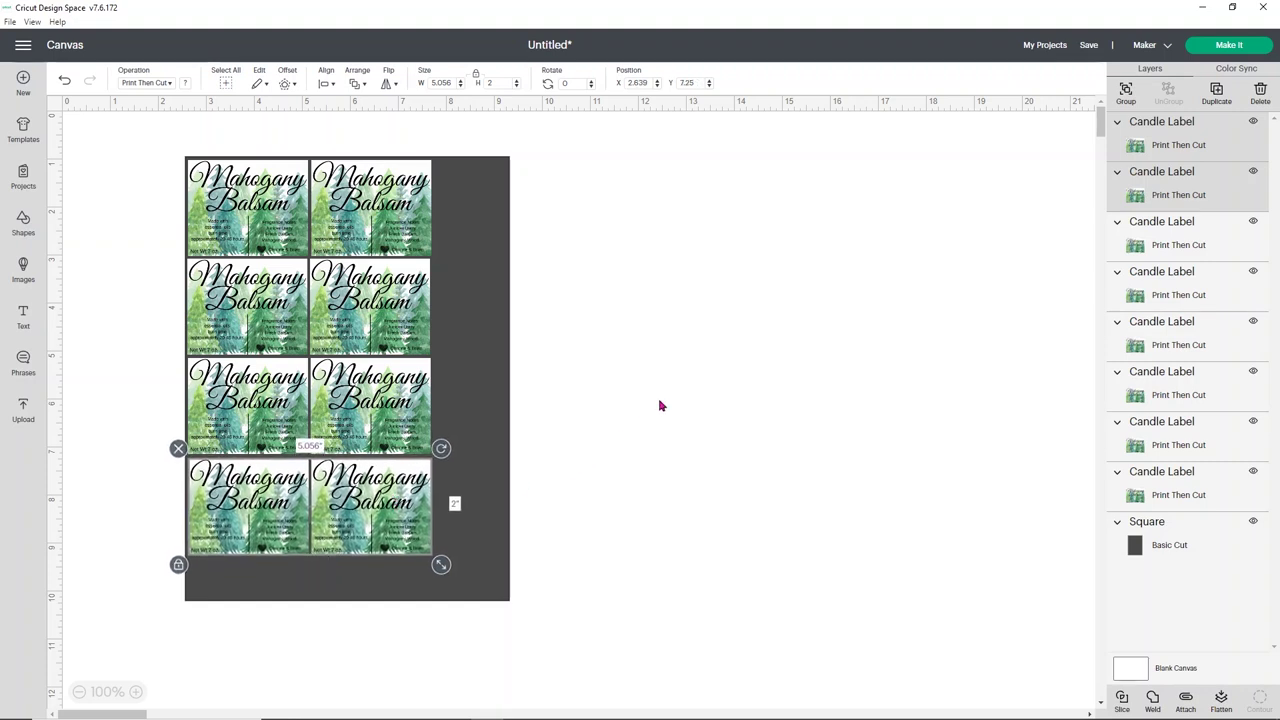
click(684, 299)
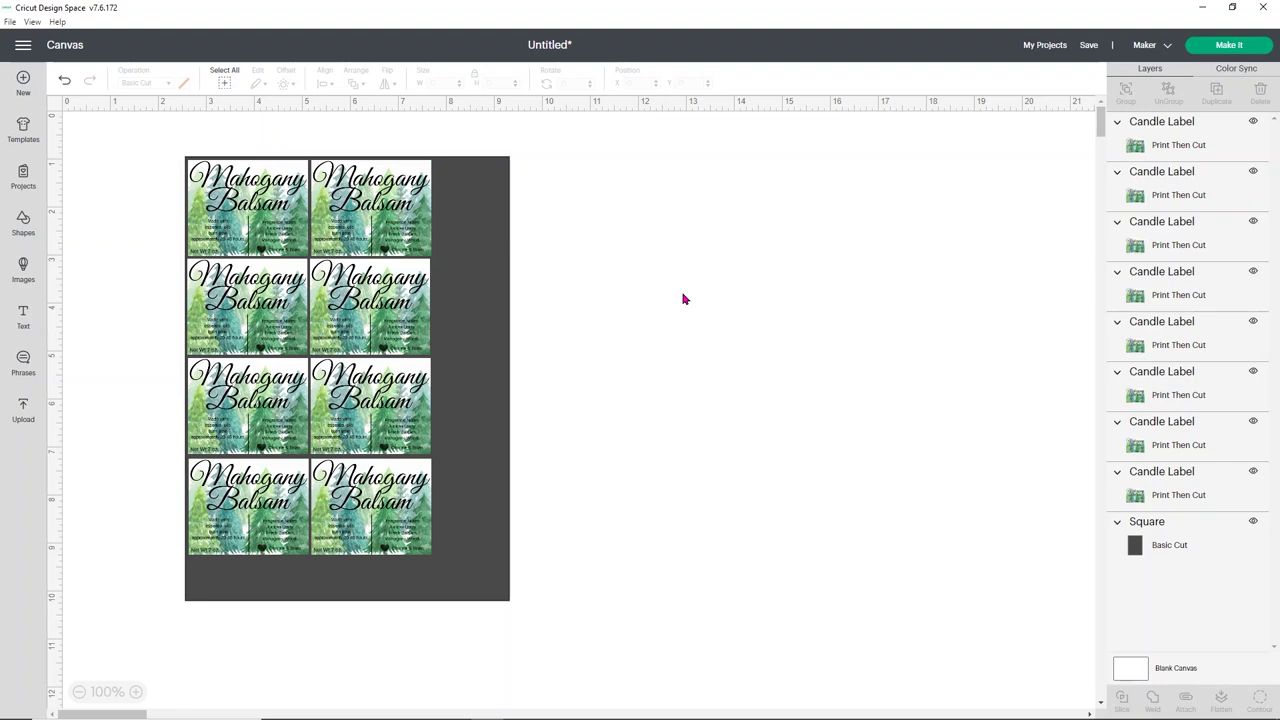
Step: Load "pine tree8" from the "PeachyCottoncandy-Pine trees" folder inside the watercolor pine trees clip-art folder as a new image upload
click(23, 412)
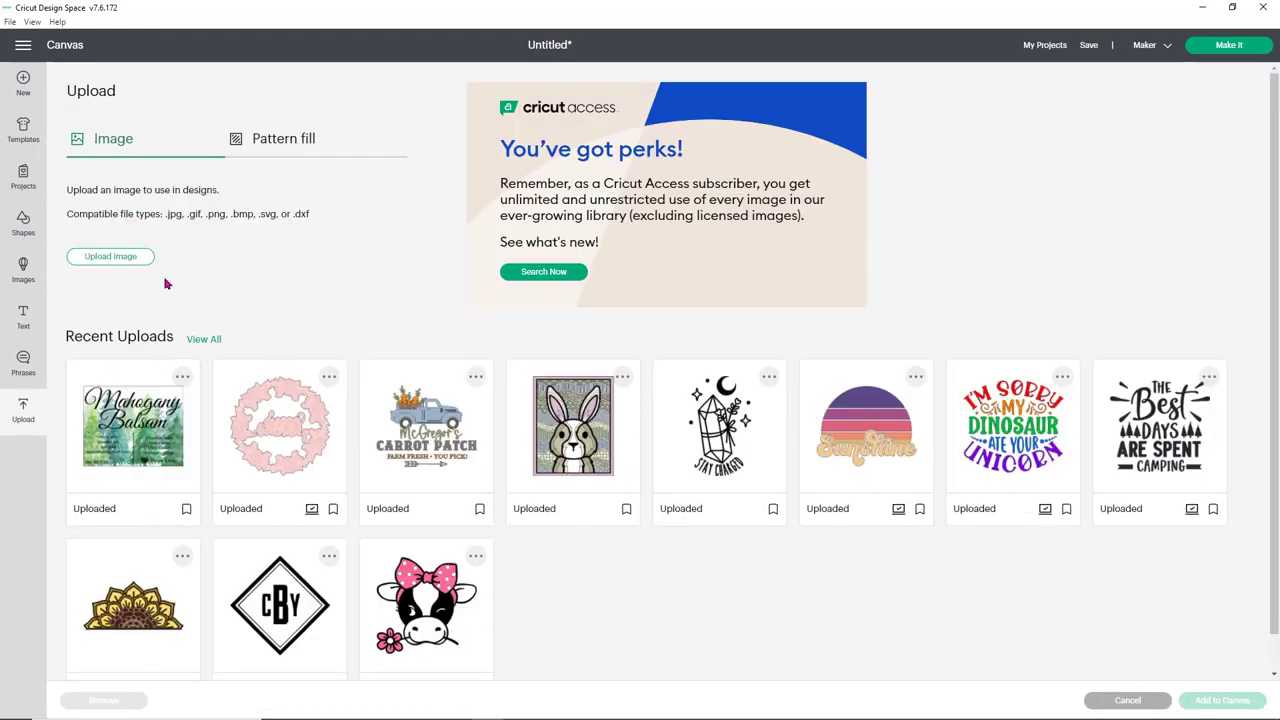
click(118, 256)
click(663, 370)
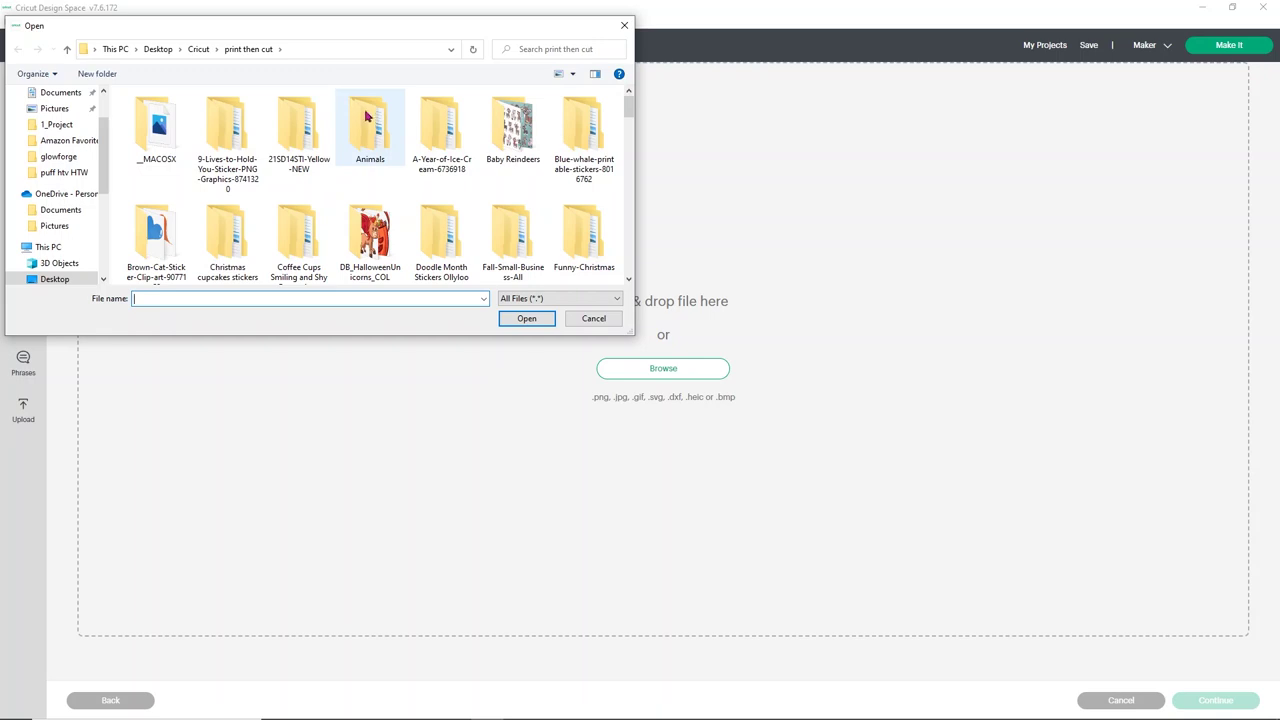
scroll(366, 114, down, 1)
double_click(530, 208)
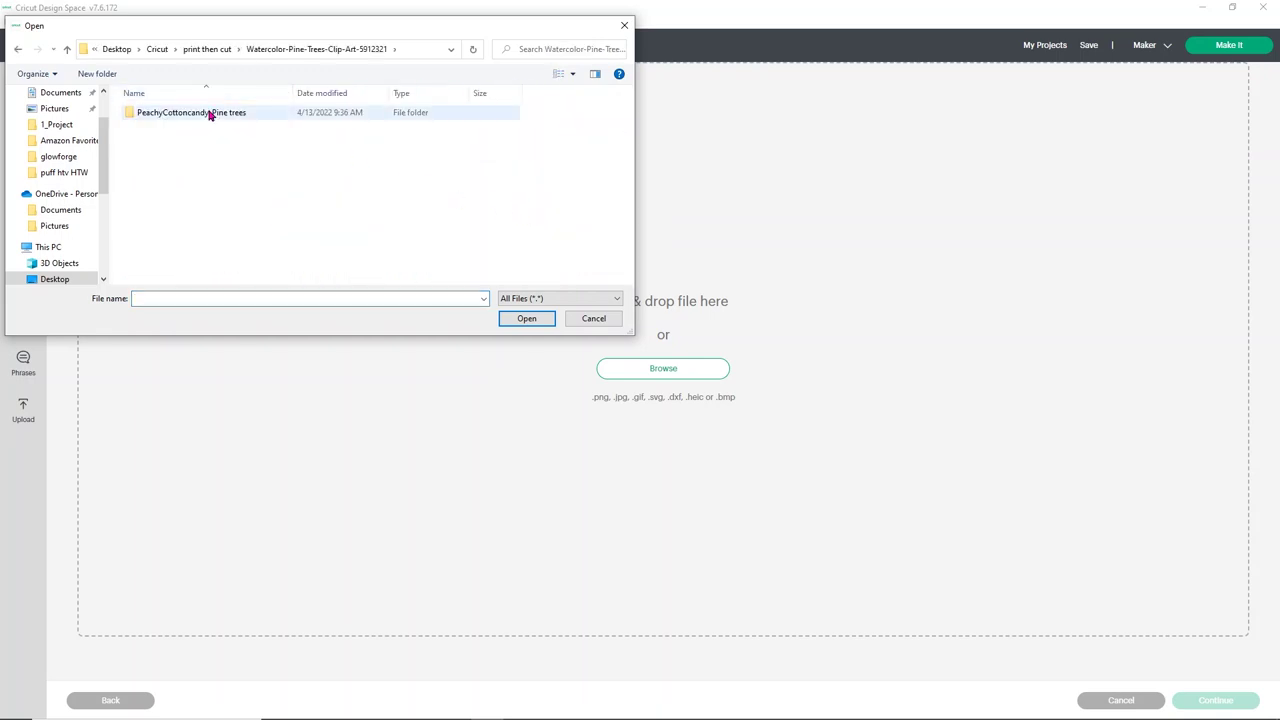
double_click(210, 114)
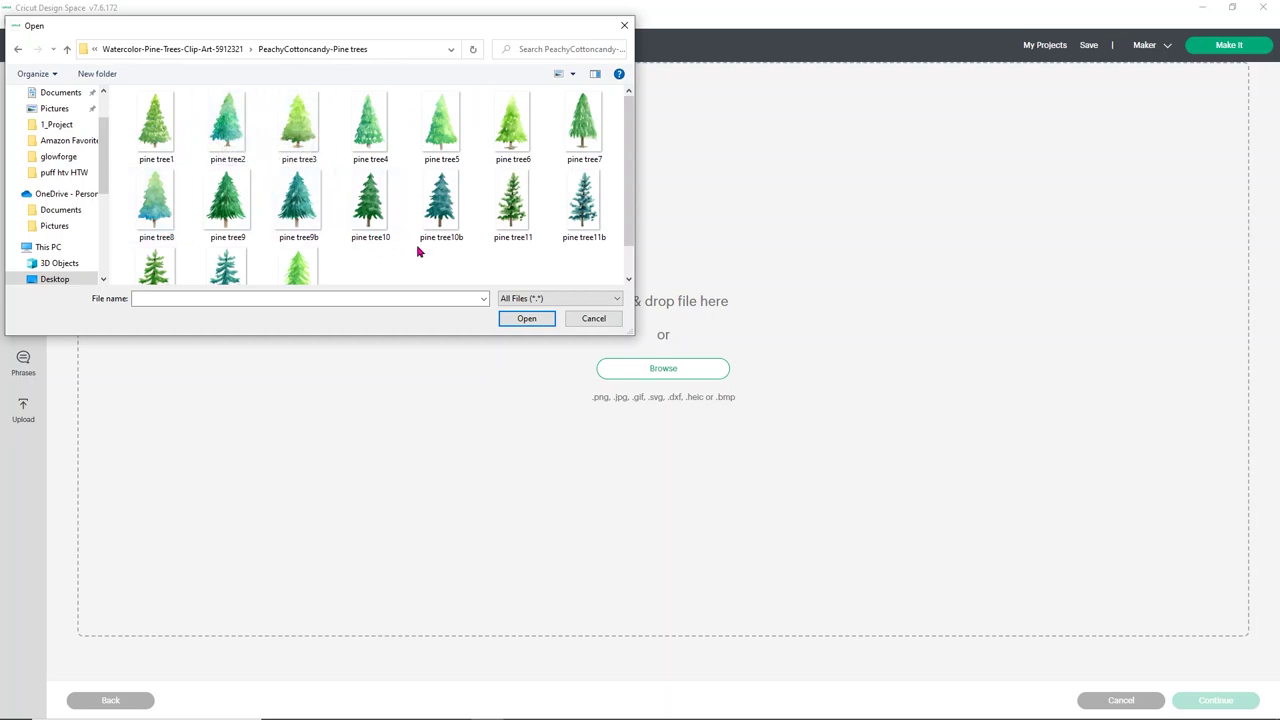
click(168, 204)
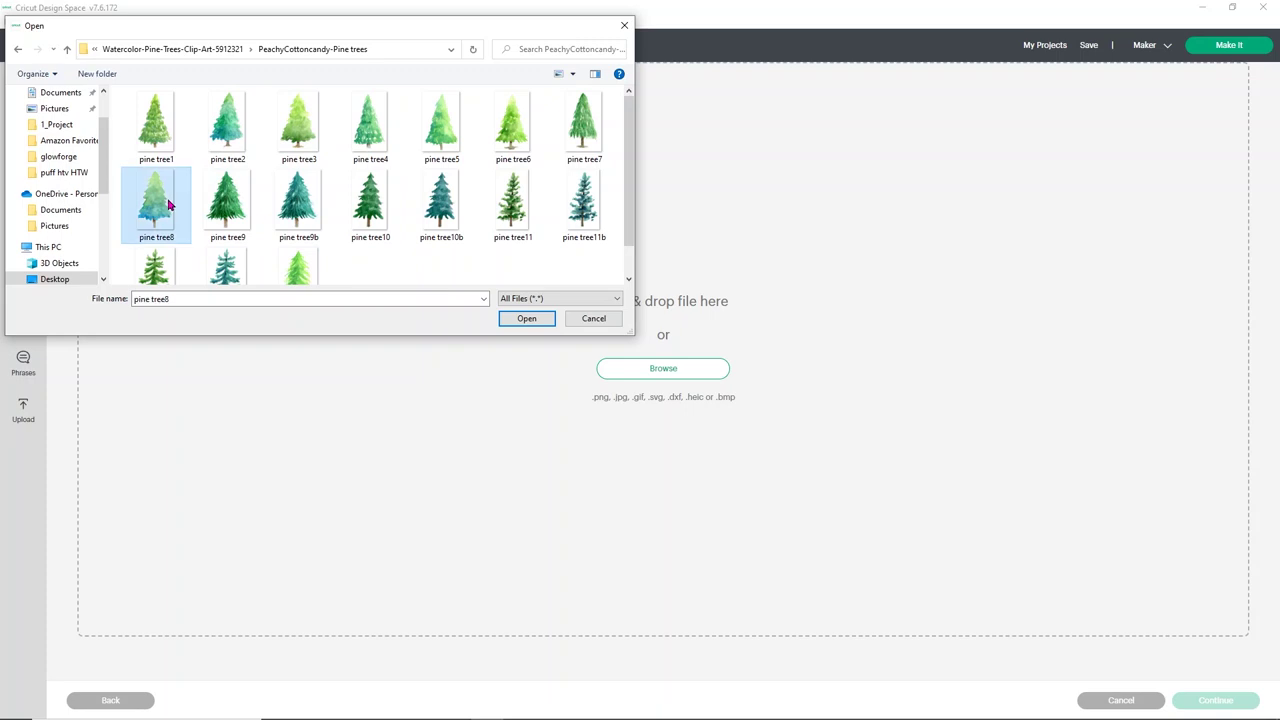
double_click(168, 204)
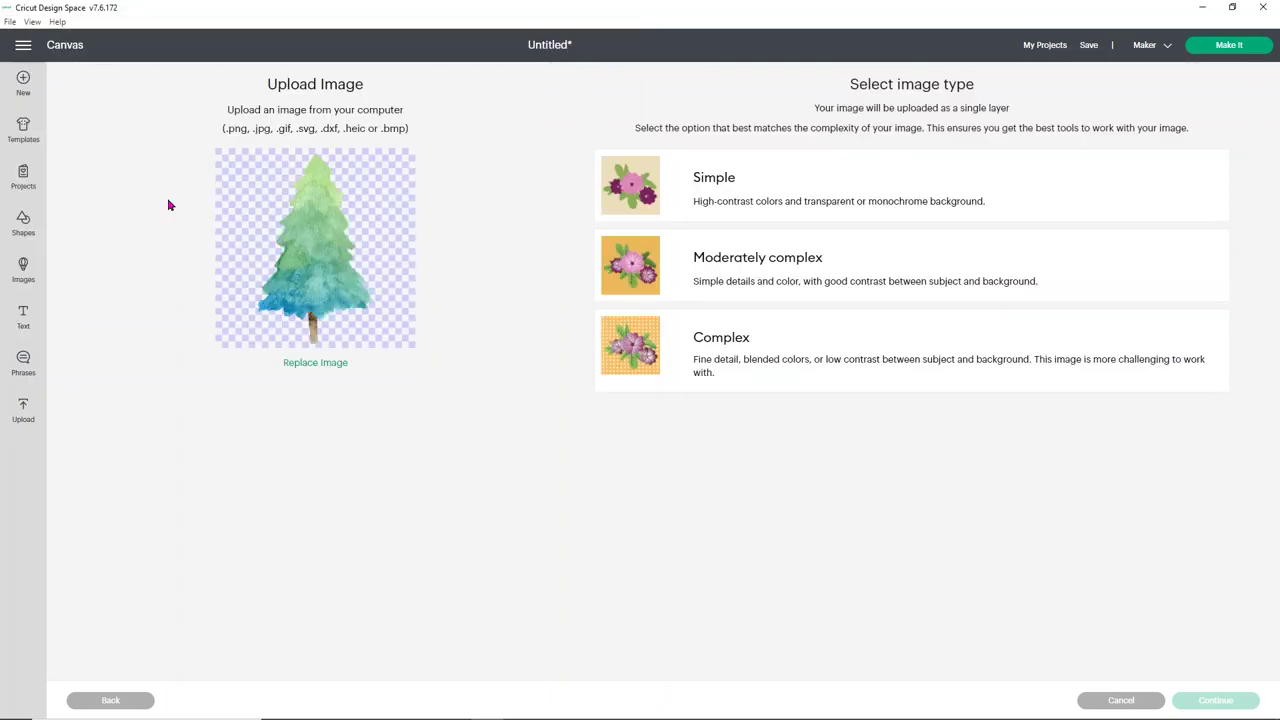
Step: Set the pine tree's image type to Complex and upload it as a Print Then Cut image
click(692, 336)
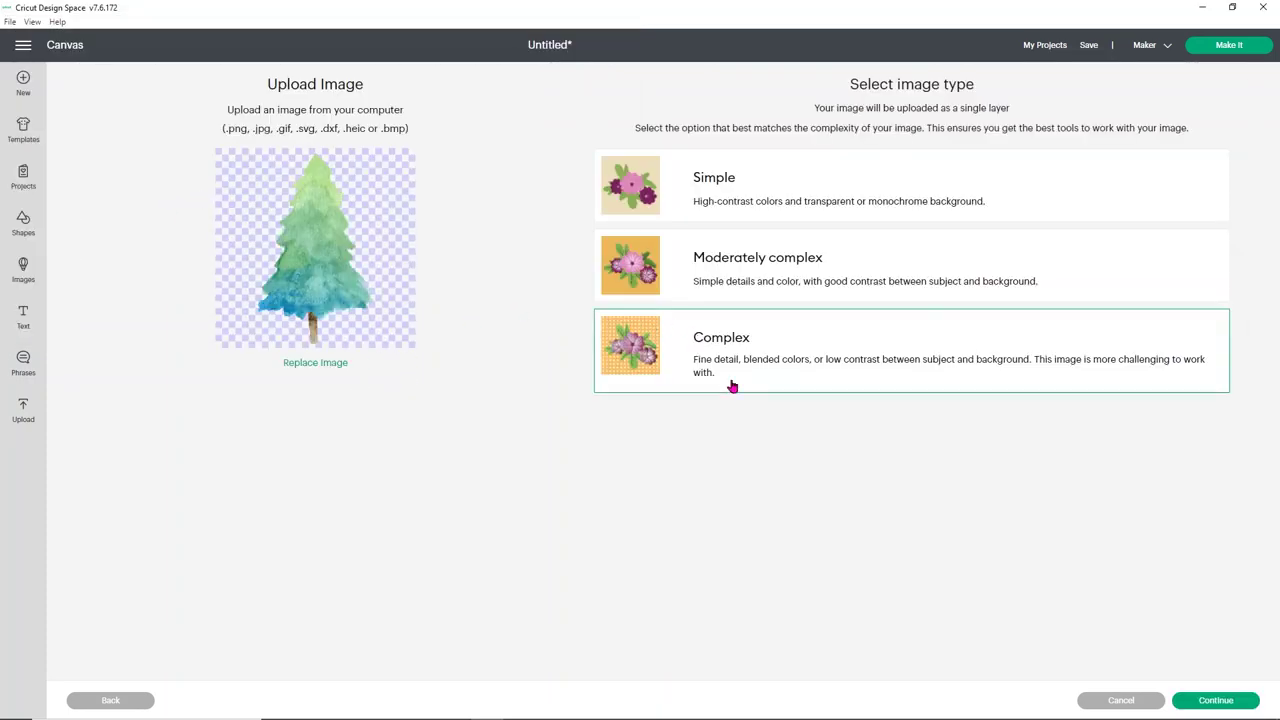
click(1186, 700)
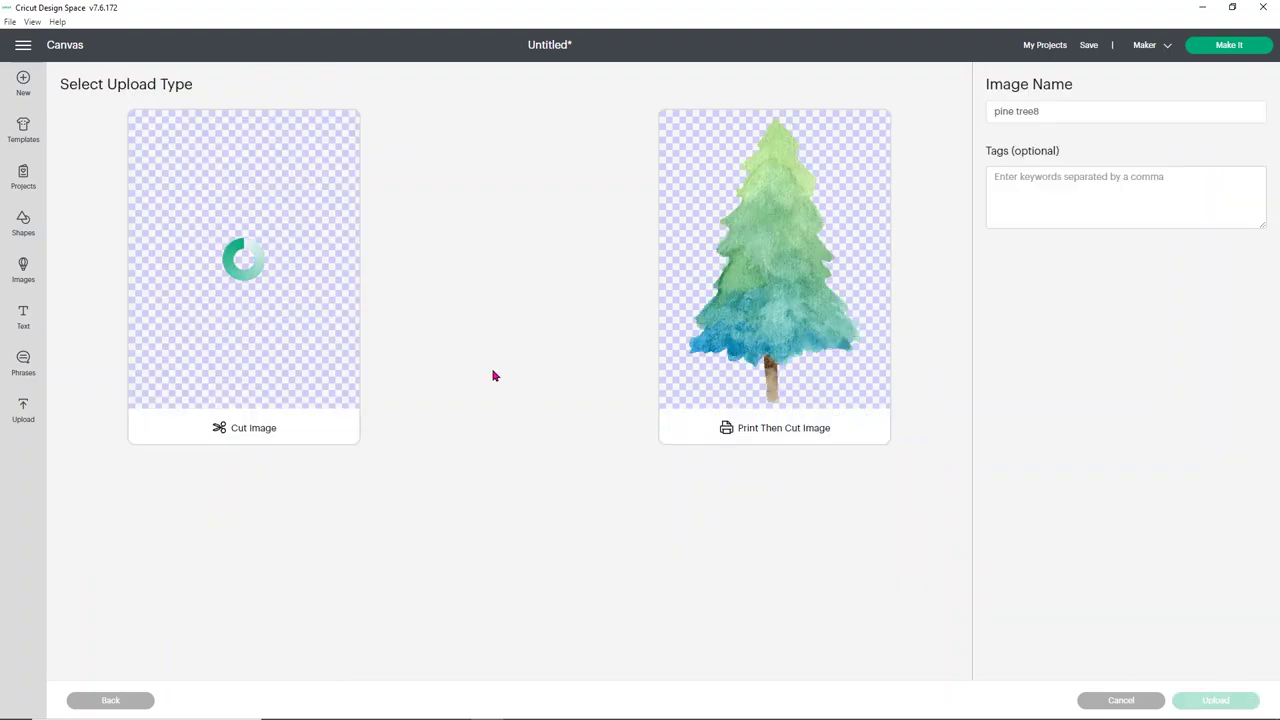
click(721, 228)
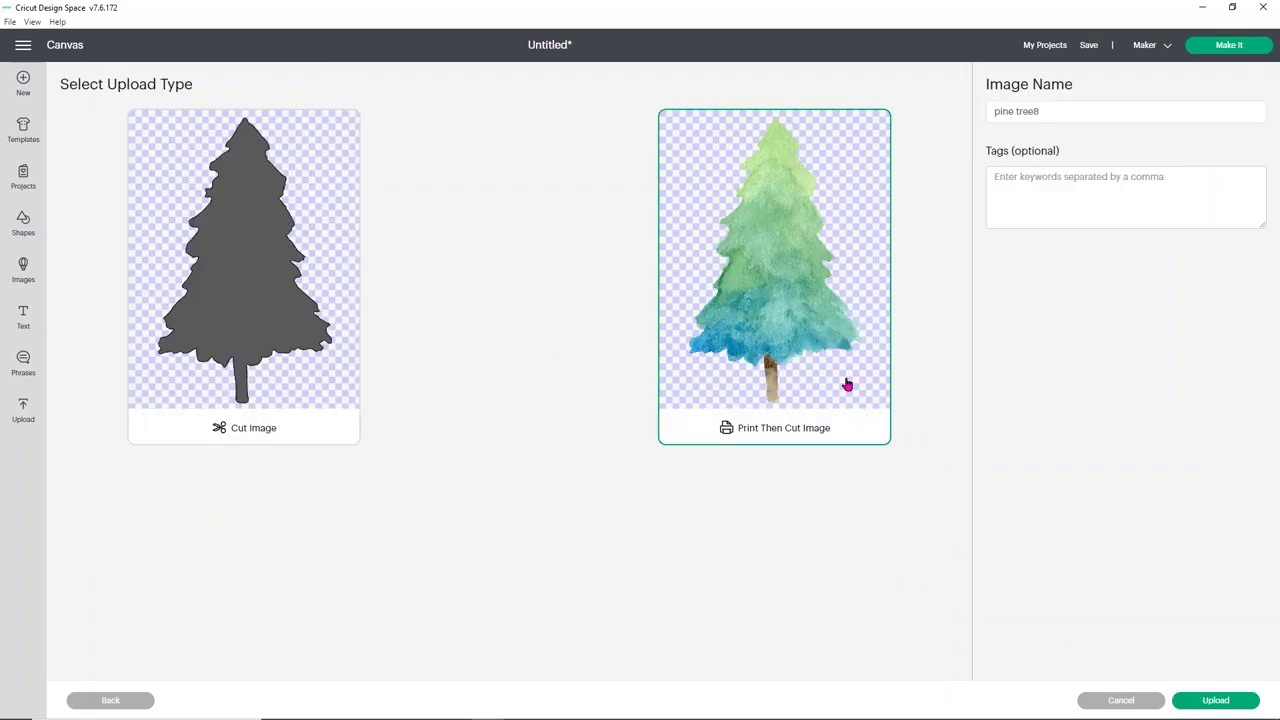
click(1212, 701)
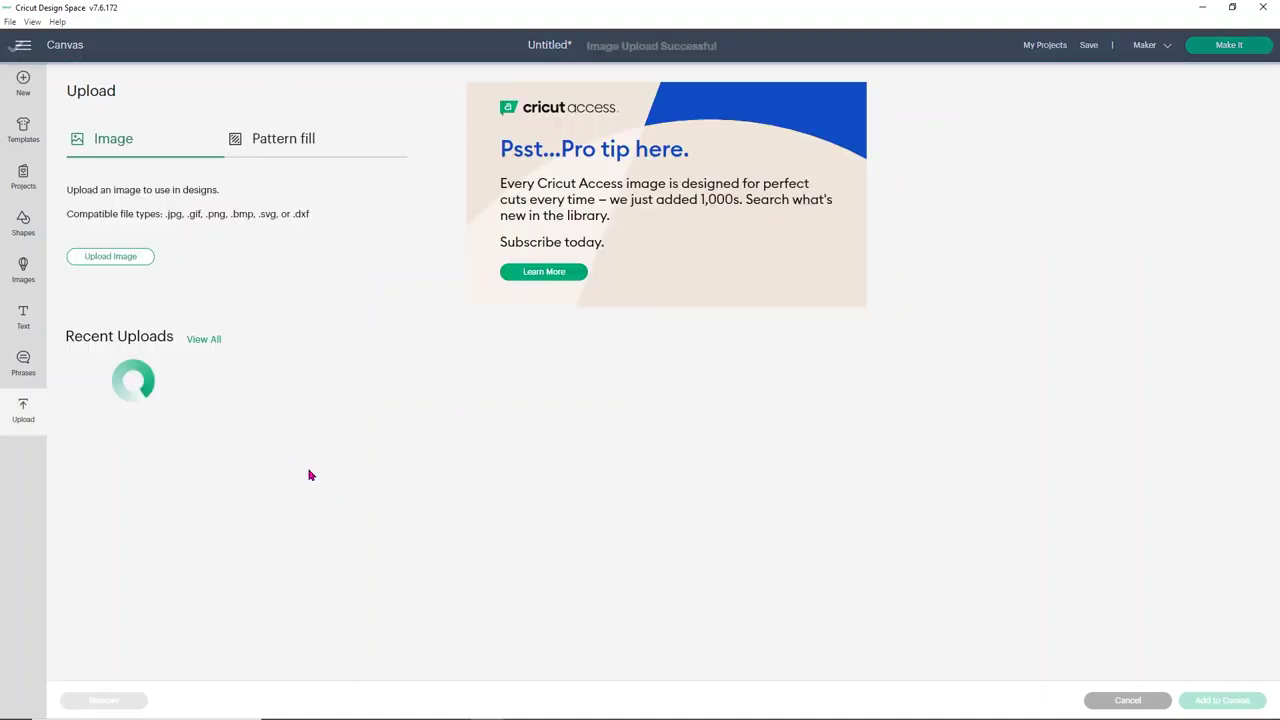
Step: Add the uploaded pine tree to the canvas and move it to the right, off the label grid
click(122, 466)
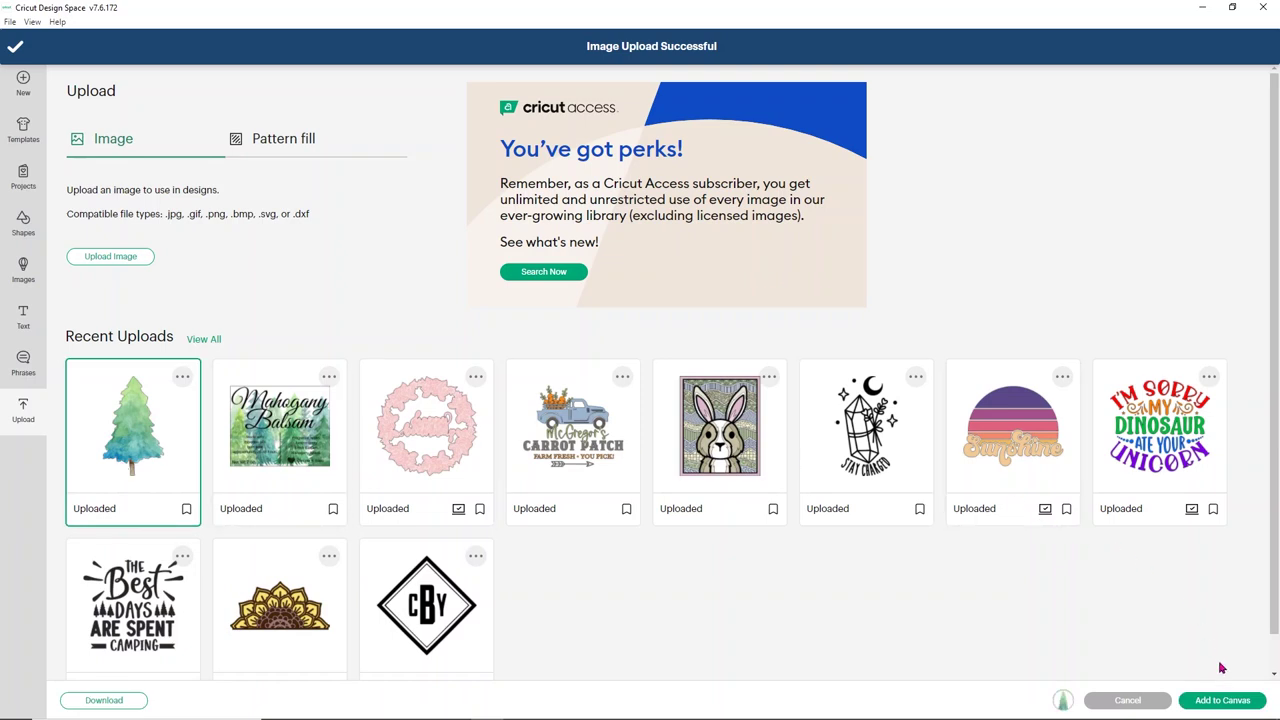
click(1220, 702)
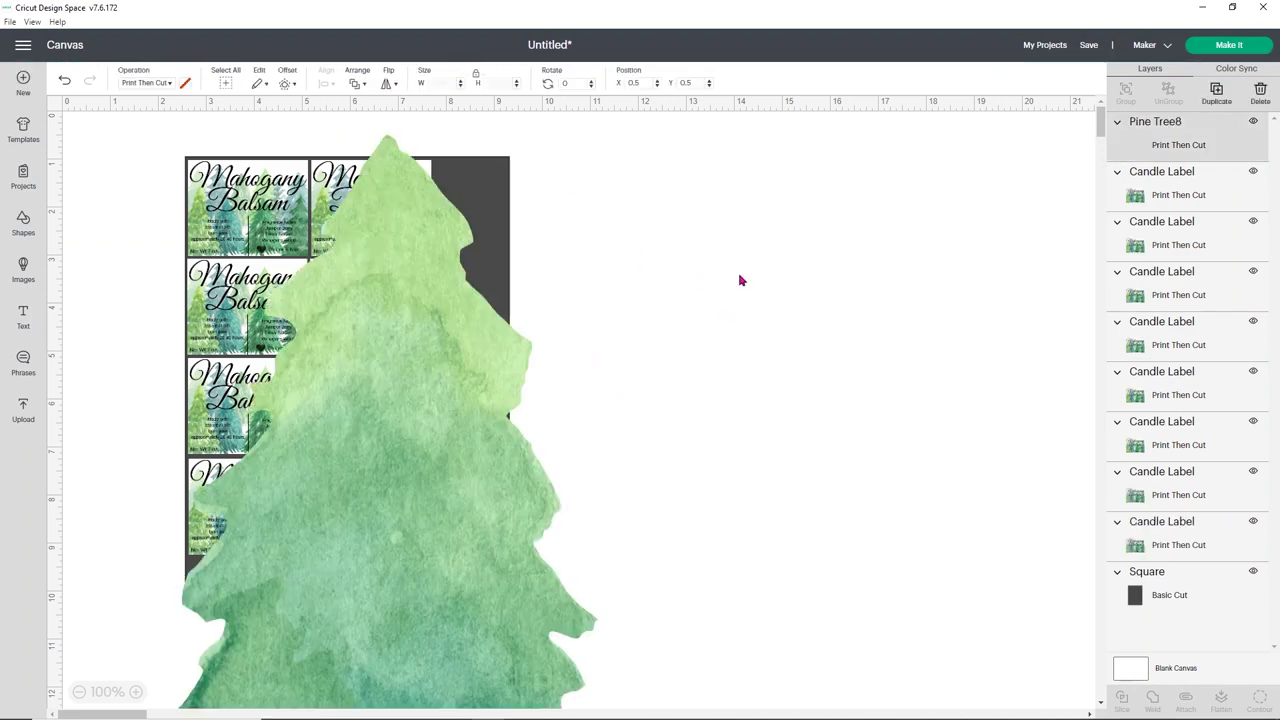
drag(503, 435, 836, 385)
Step: Set the pine tree's width to 1 inch with the proportions locked
scroll(831, 386, down, 2)
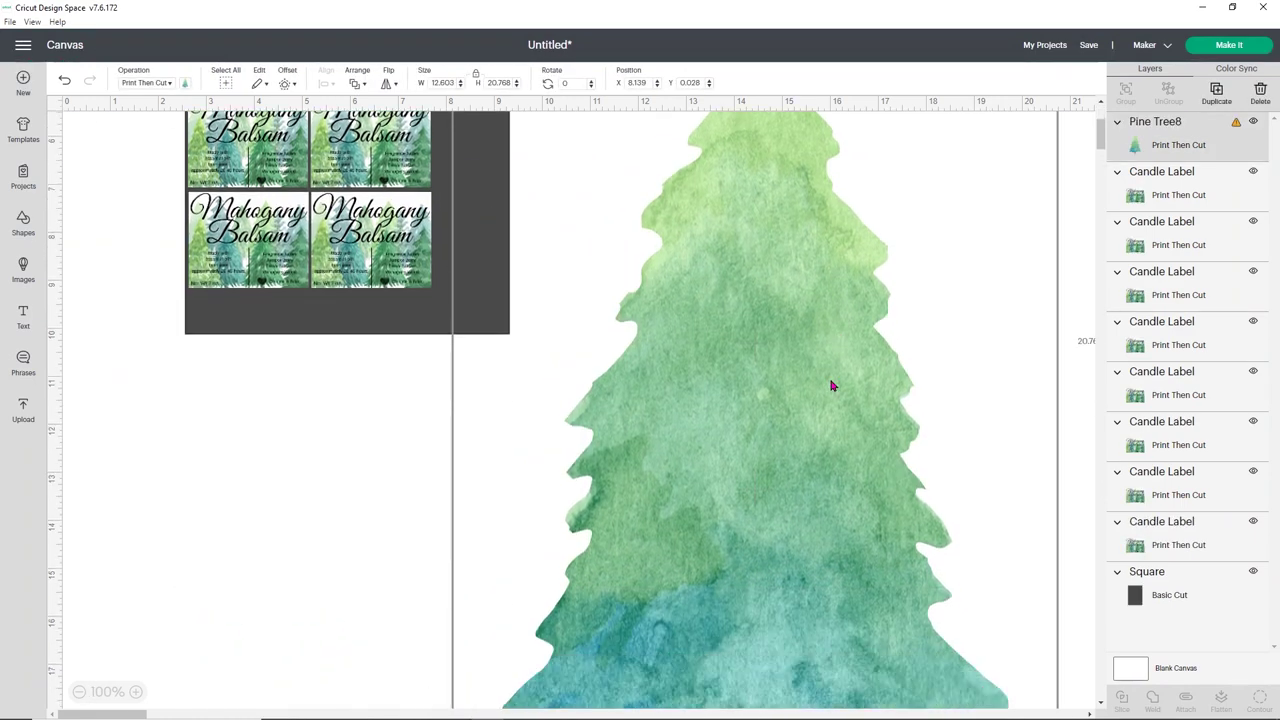
scroll(783, 373, up, 2)
click(450, 83)
text(1)
key(Return)
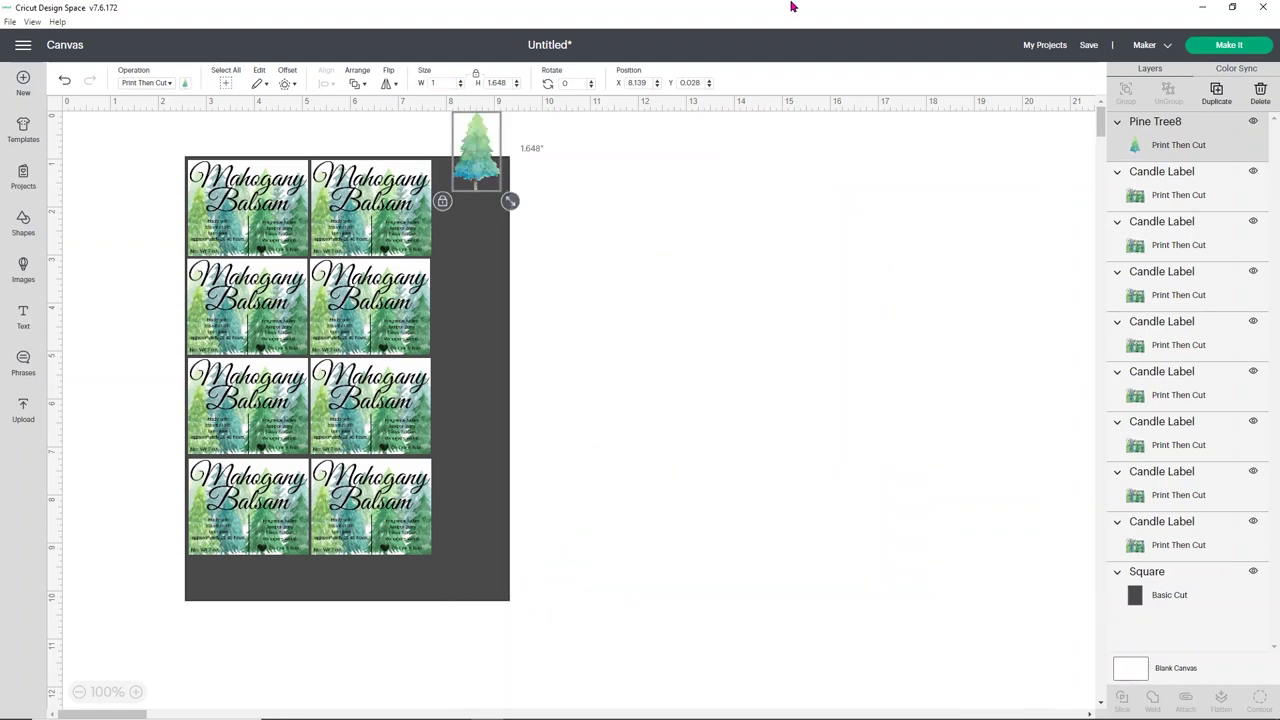
Step: Move the pine tree to the top of the empty column beside the labels and enlarge it to about 1.46 inches wide
drag(478, 160, 463, 210)
drag(496, 251, 474, 234)
click(489, 242)
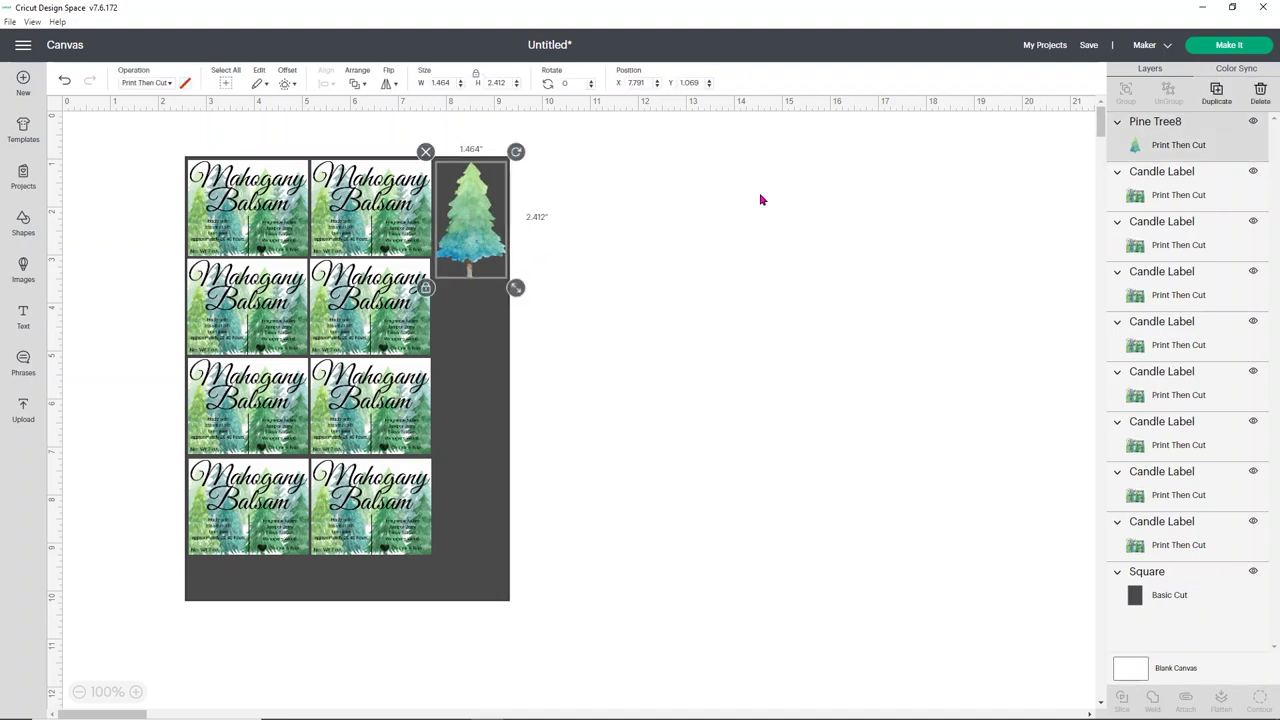
Step: Duplicate the pine tree twice, stacking the copies evenly below the first in the column beside the labels
key(ctrl+d)
drag(494, 232, 472, 481)
key(ctrl+d)
click(654, 397)
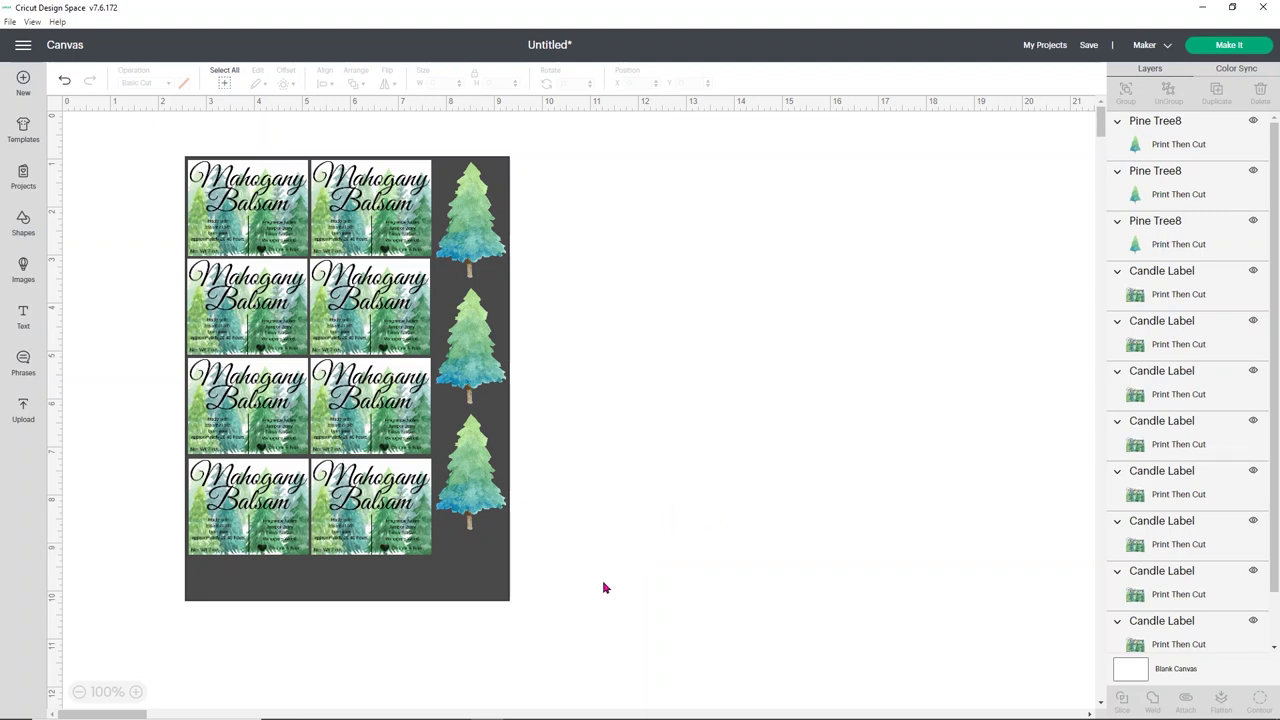
Step: Delete the dark gray guide square behind the labels and pine trees
scroll(1180, 365, down, 2)
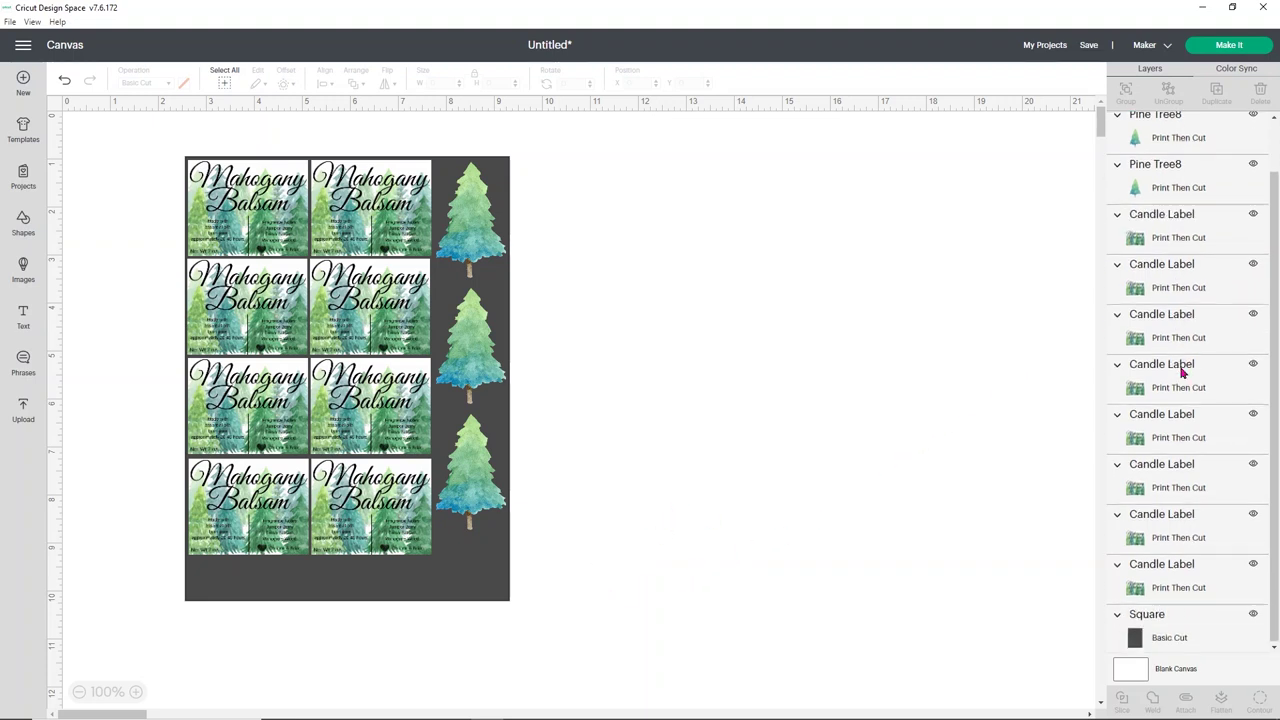
click(1180, 619)
key(Delete)
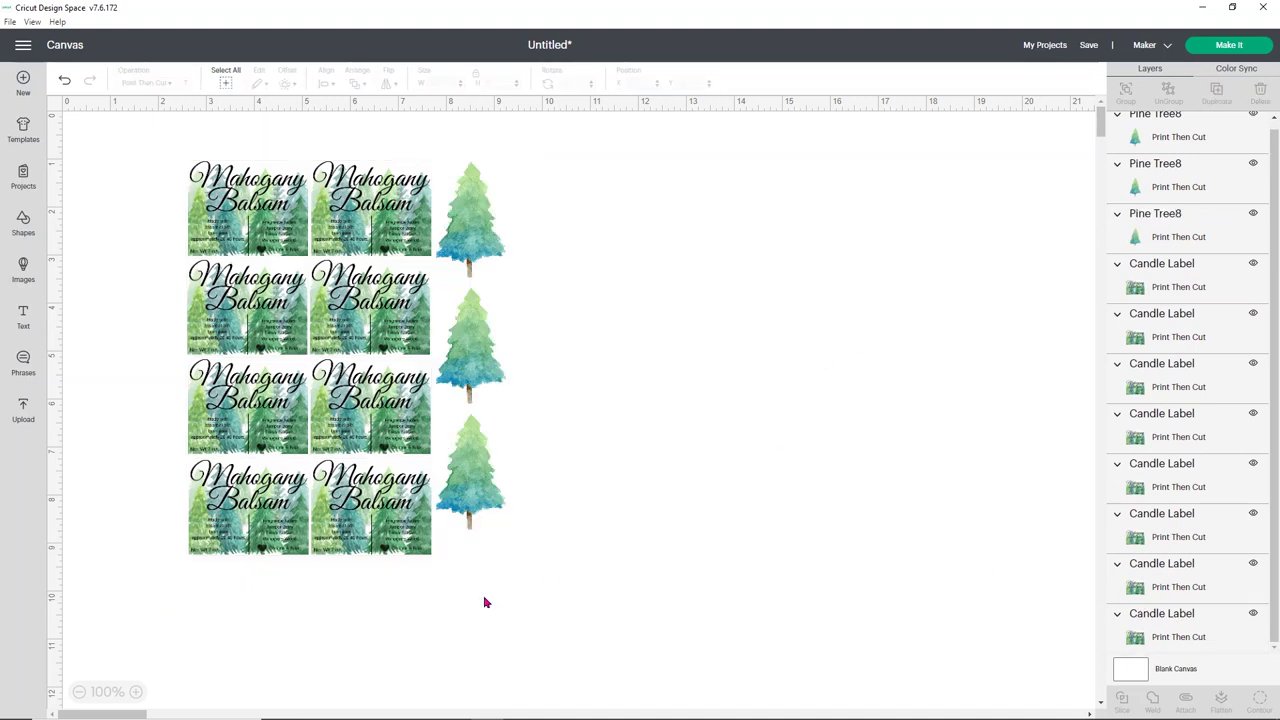
Step: Attach all the candle labels and pine trees together and open the mat preview for making the project
drag(670, 618, 157, 146)
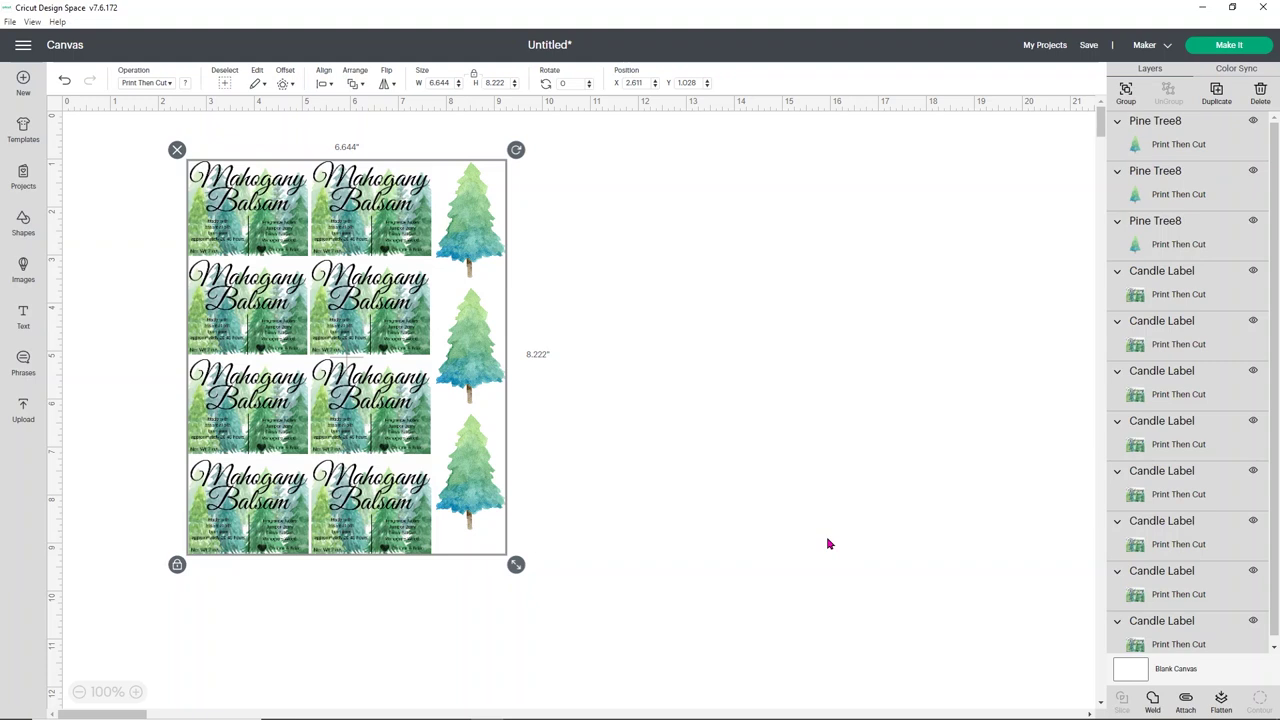
click(1186, 703)
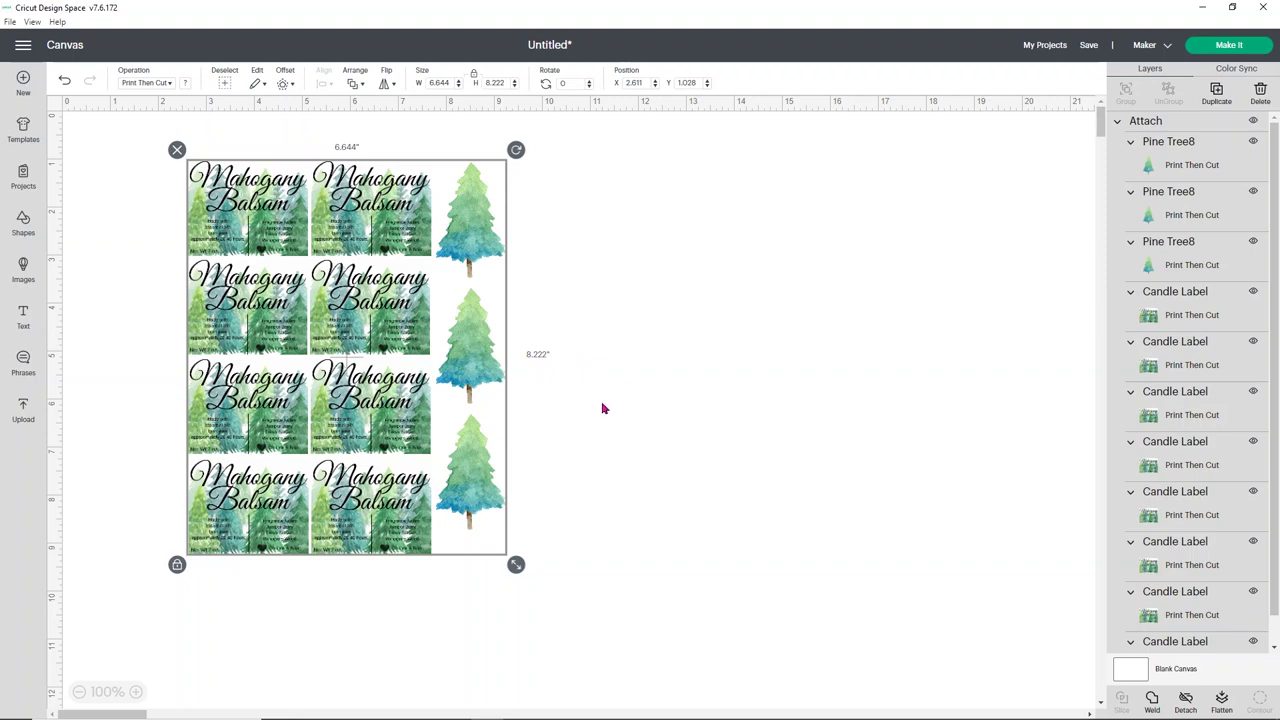
click(1205, 48)
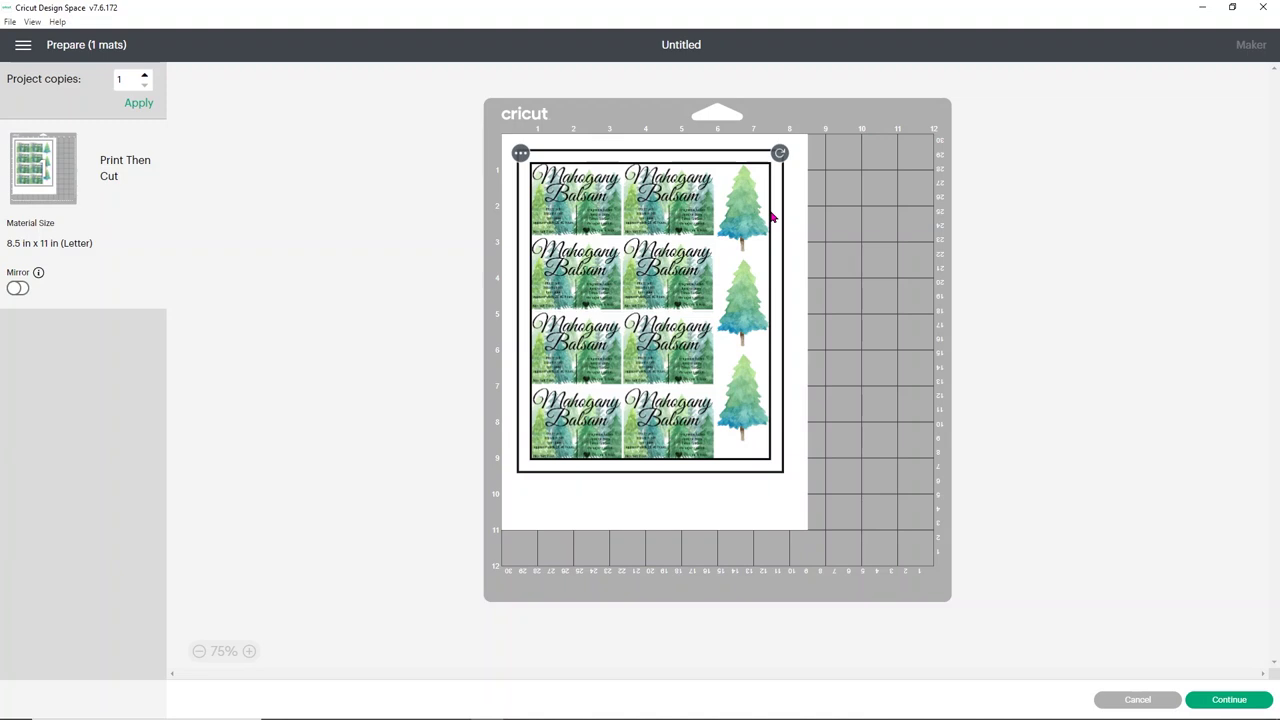
Step: Check the attached sheet's placement inside the cut-sensor border on the mat and continue to the print stage
mouse_move(680, 256)
mouse_down()
mouse_move(655, 322)
mouse_move(637, 254)
mouse_move(661, 247)
mouse_up()
drag(630, 204, 626, 198)
click(803, 223)
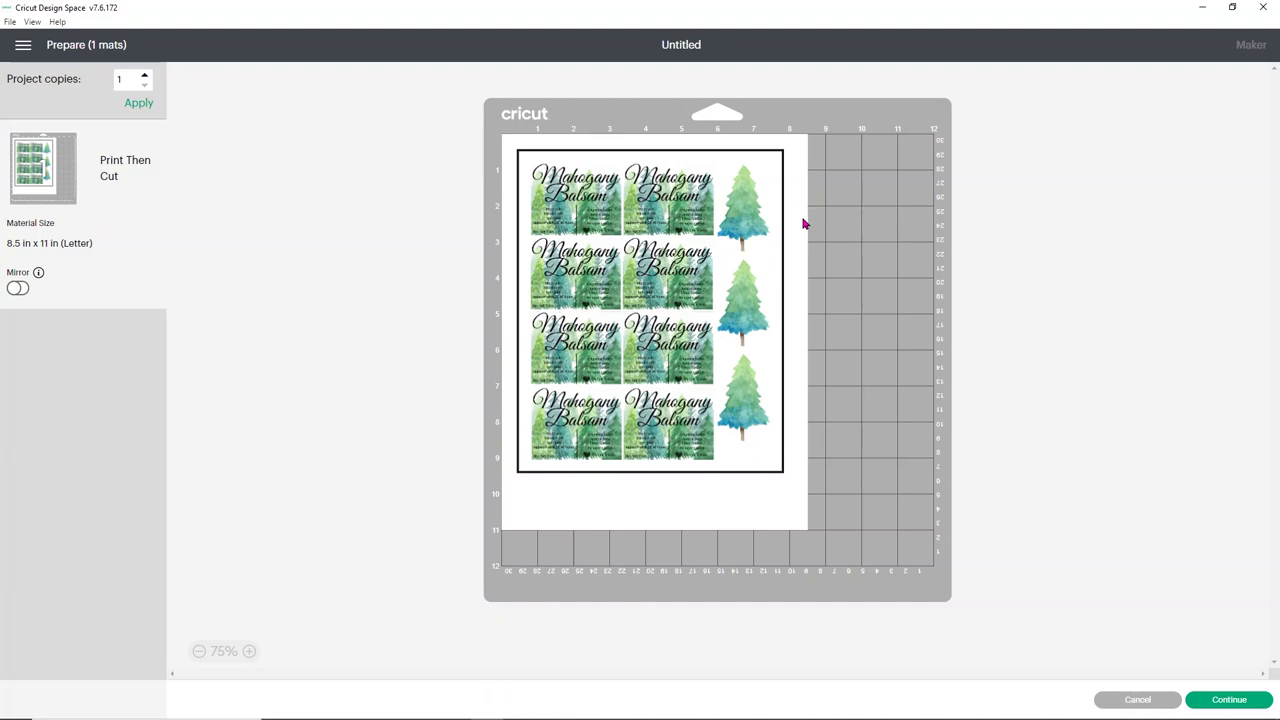
click(744, 226)
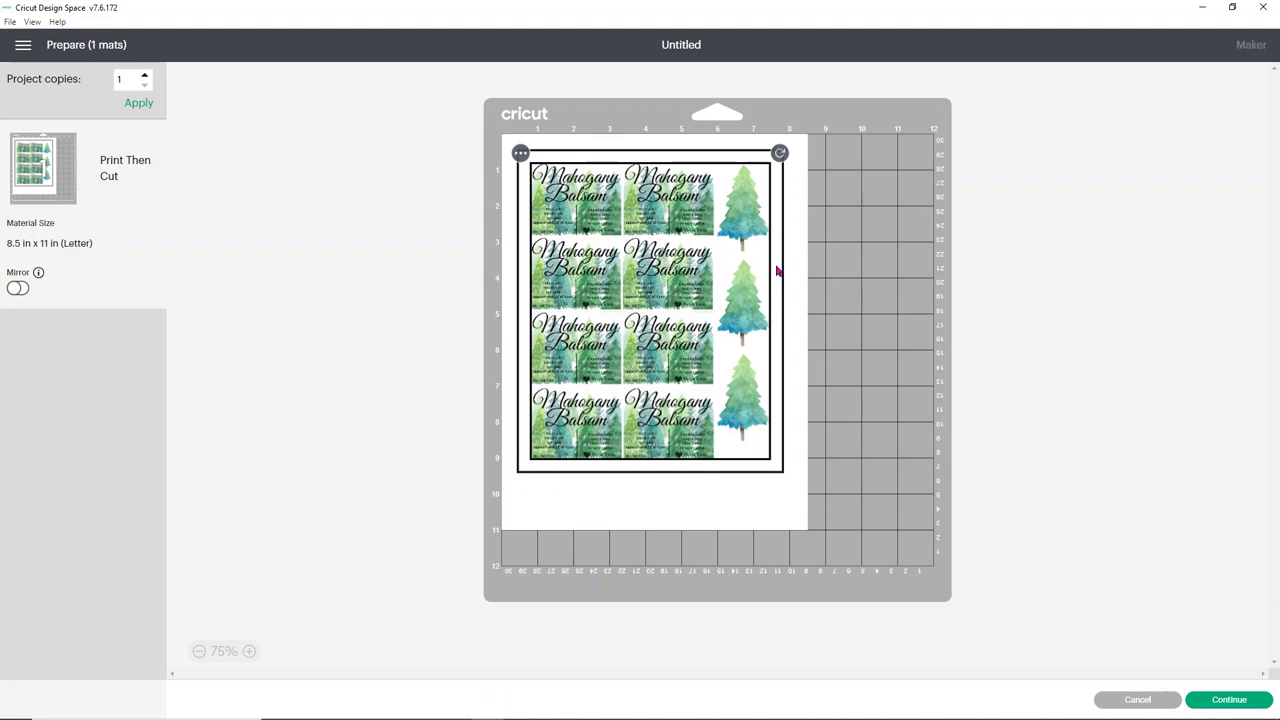
click(862, 259)
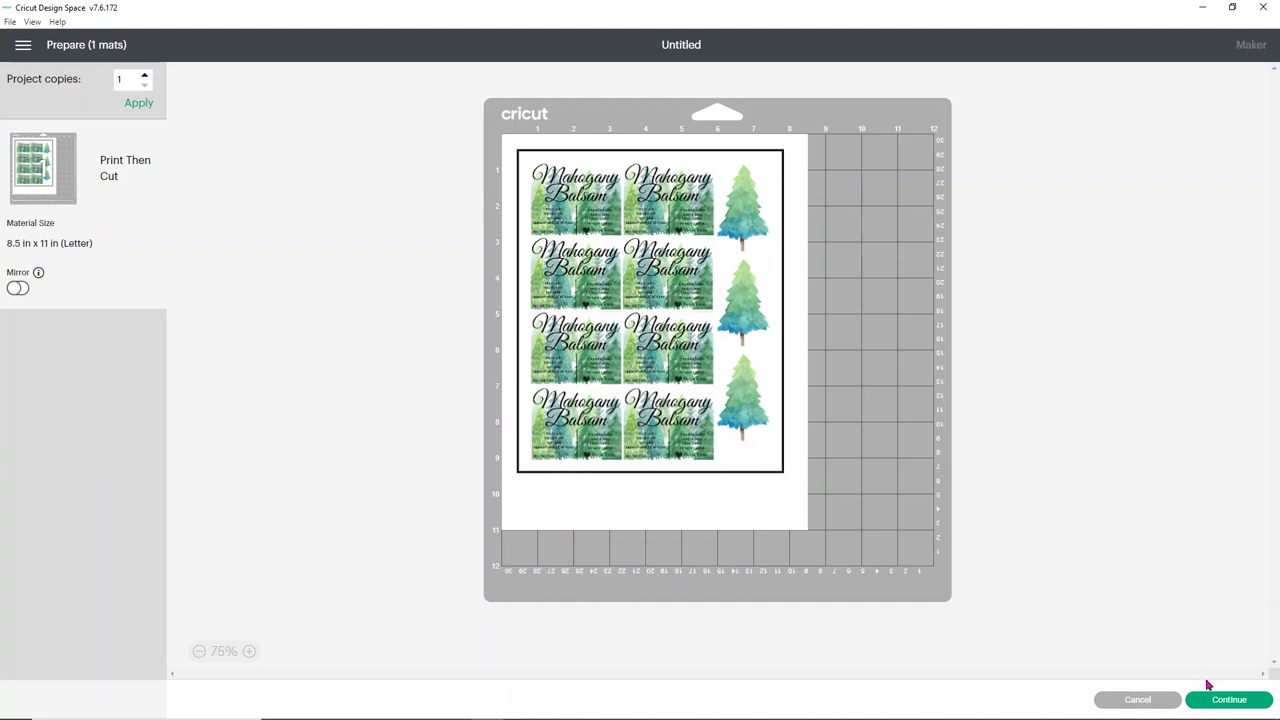
click(1226, 704)
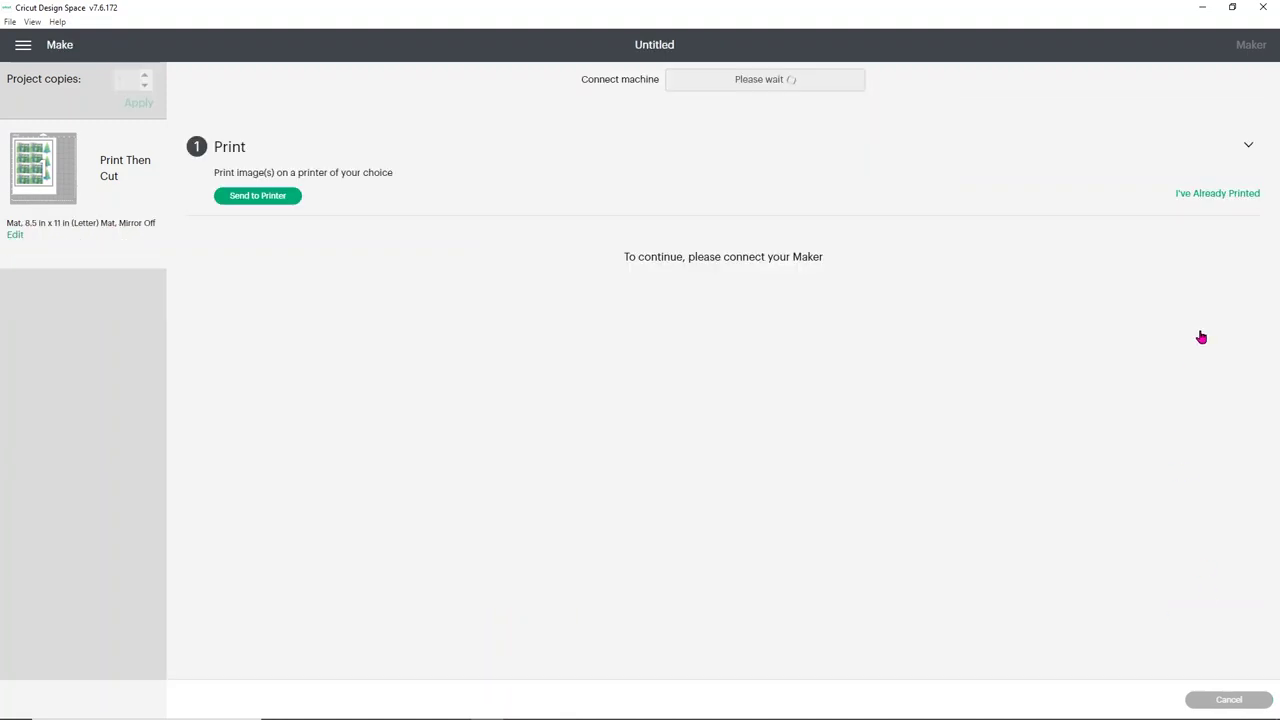